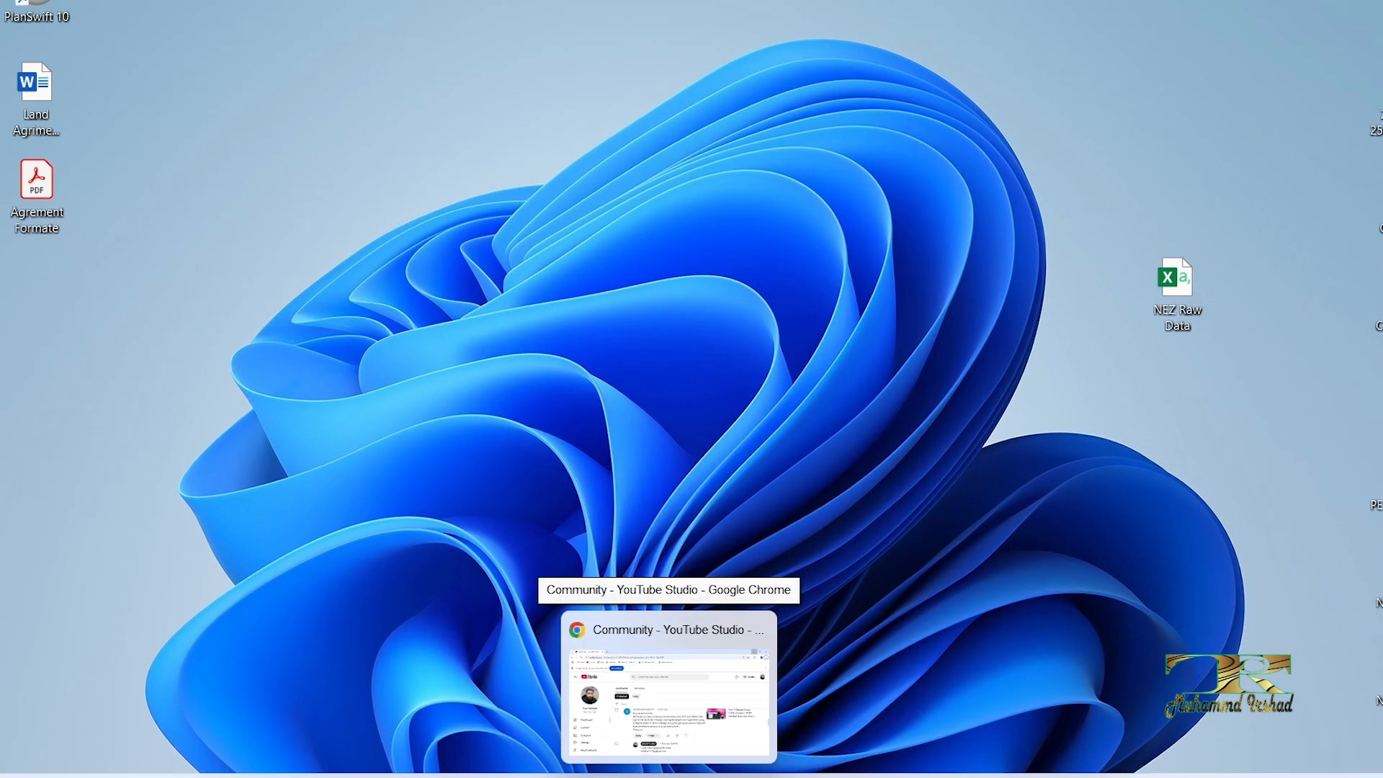
Step: Switch to Chrome and read the viewer comment about showing only selected topo survey codes in Civil 3D
left_click(672, 757)
key("ctrl+2")
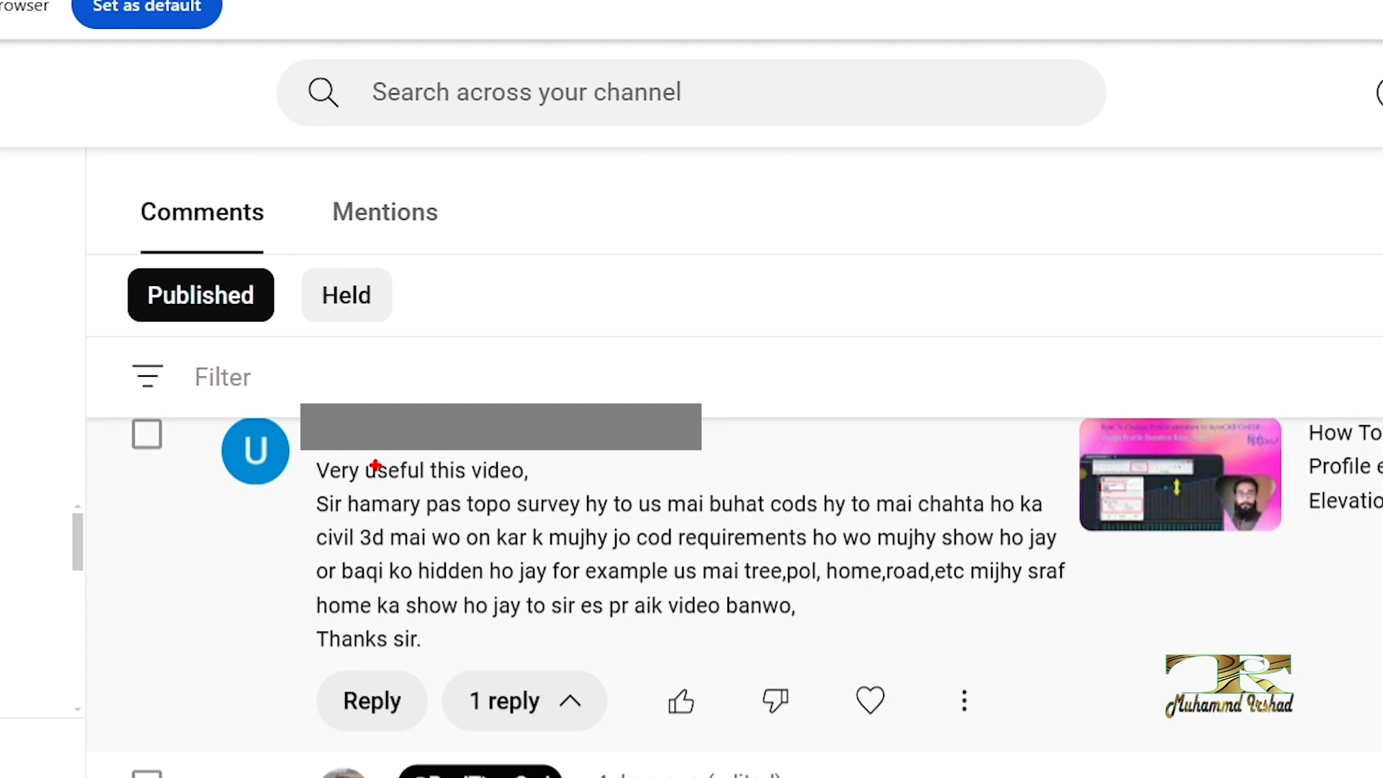
mouse_move(305, 457)
left_mouse_down("ctrl")
mouse_move(707, 584)
mouse_move(1076, 652)
left_mouse_up("ctrl")
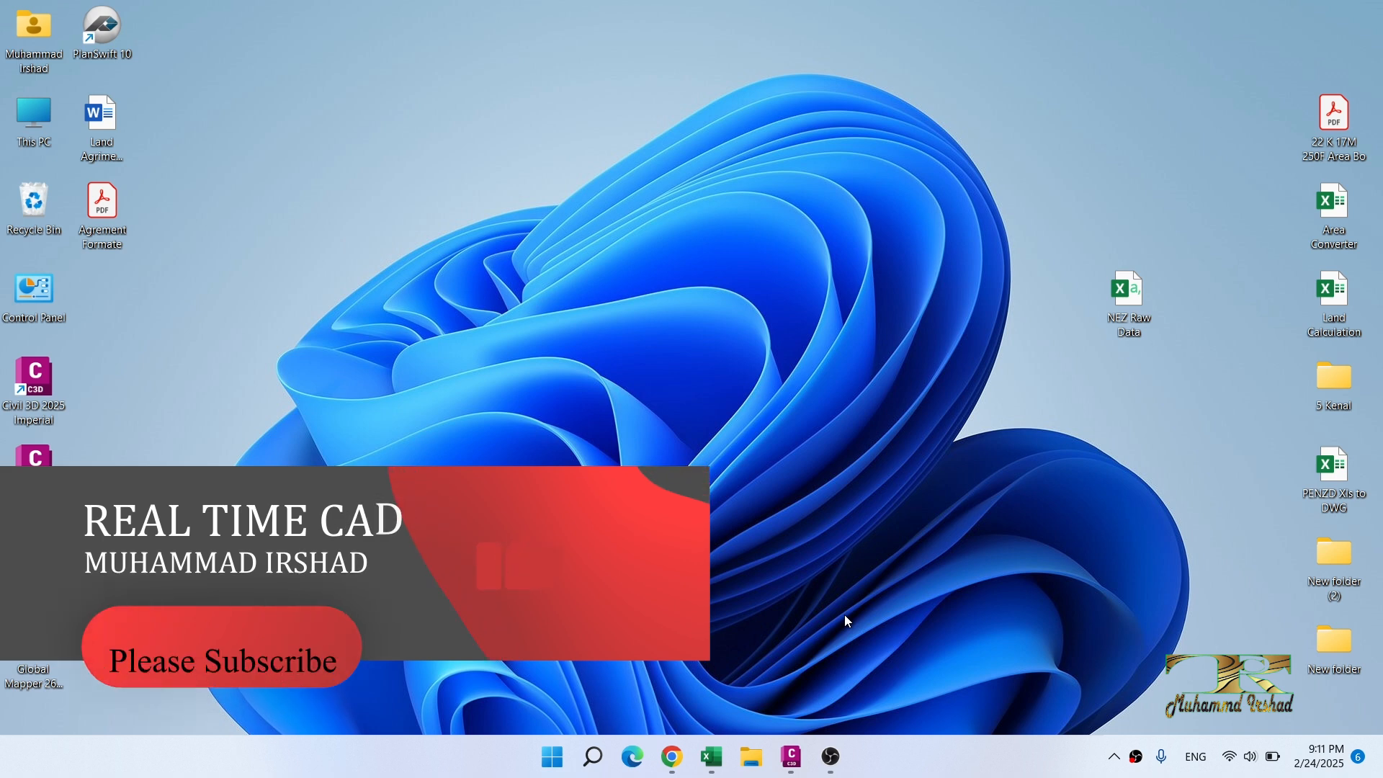
Step: Switch to the NEZ Raw Data workbook in Excel and examine its survey point rows and description codes
mouse_move(793, 758)
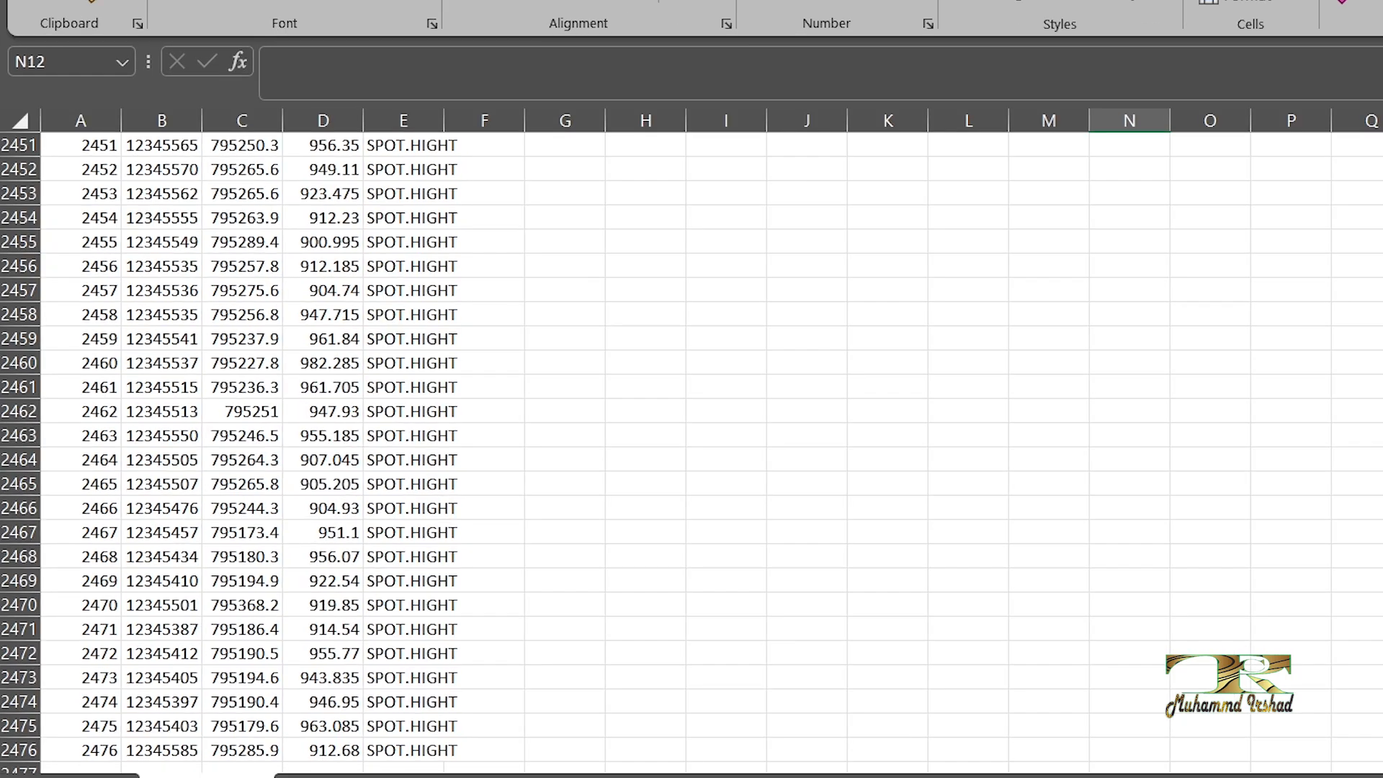
scroll(692, 454, "up", 20)
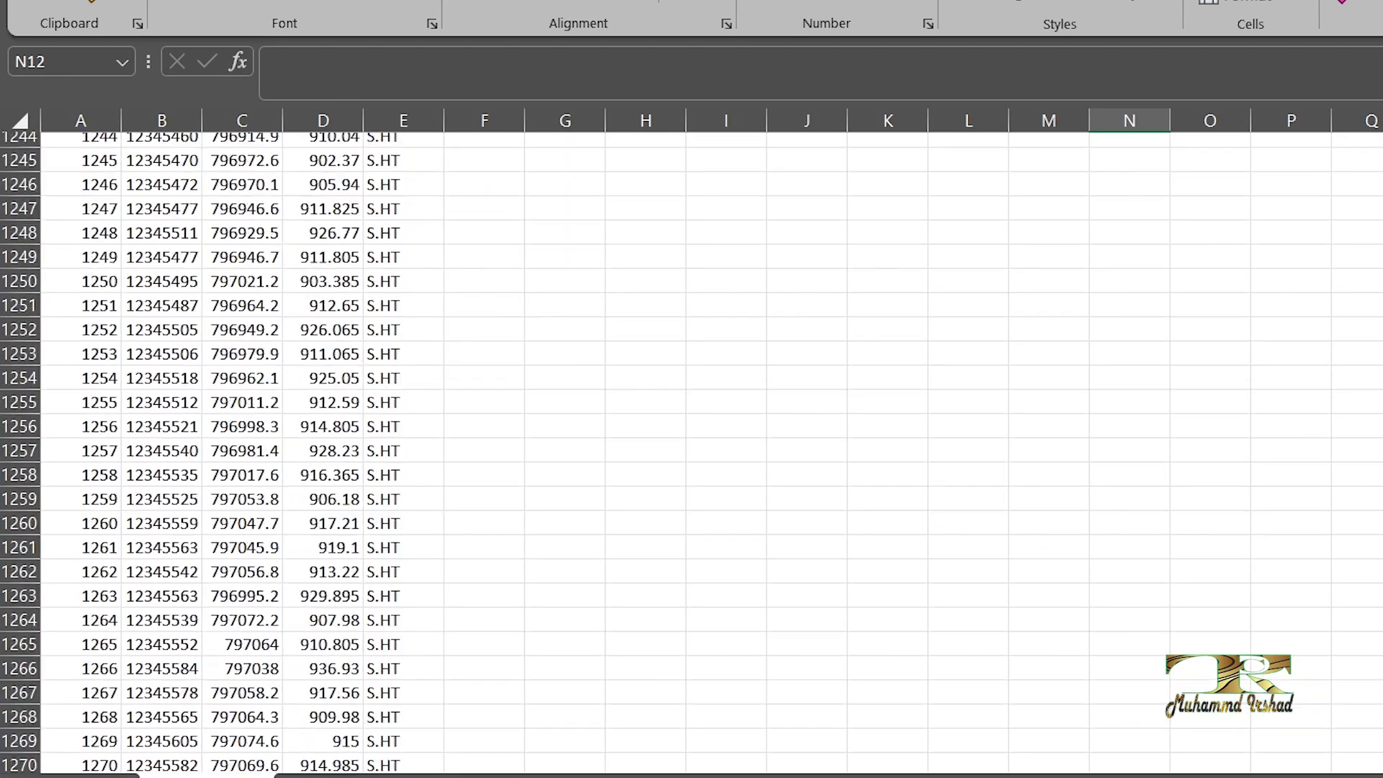
scroll(692, 454, "up", 20)
scroll(692, 454, "down", 20)
scroll(692, 454, "down", 16)
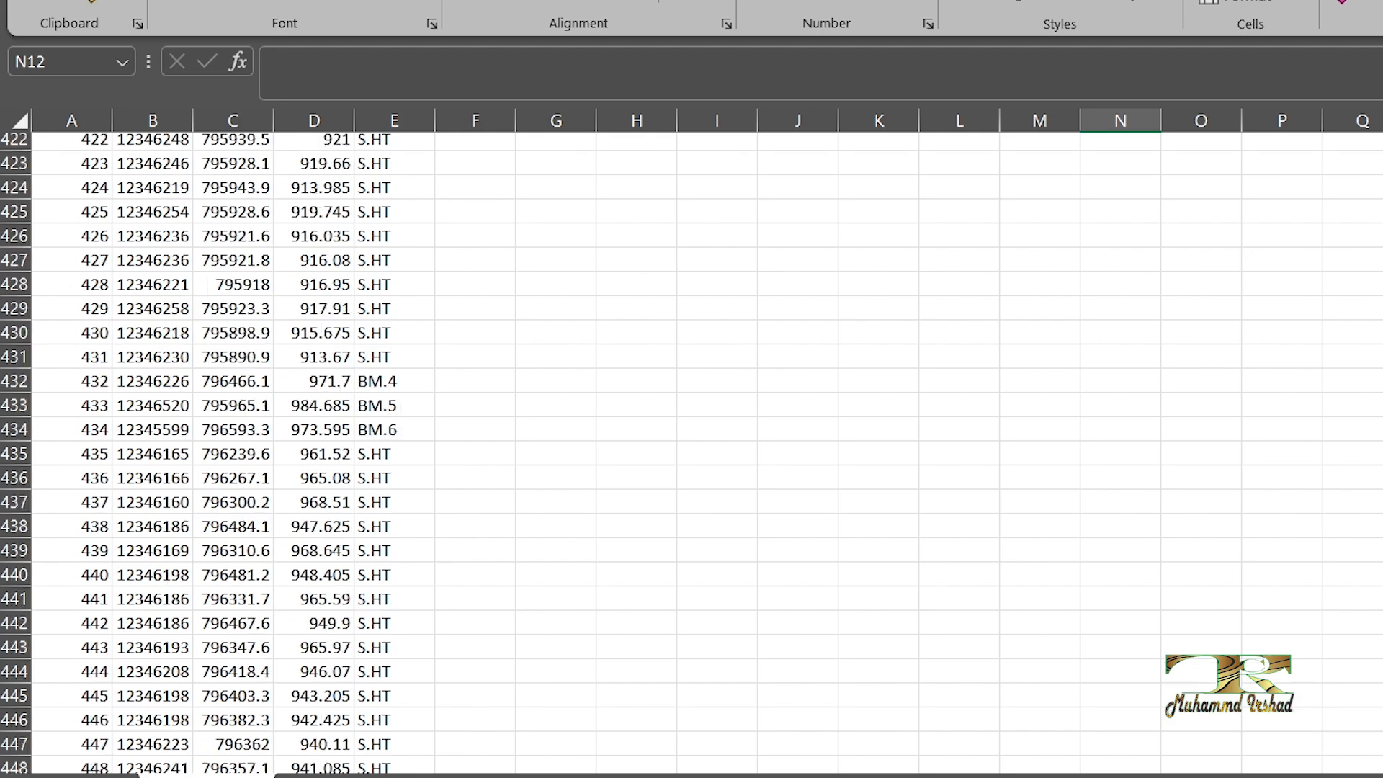
scroll(691, 453, "down", 20)
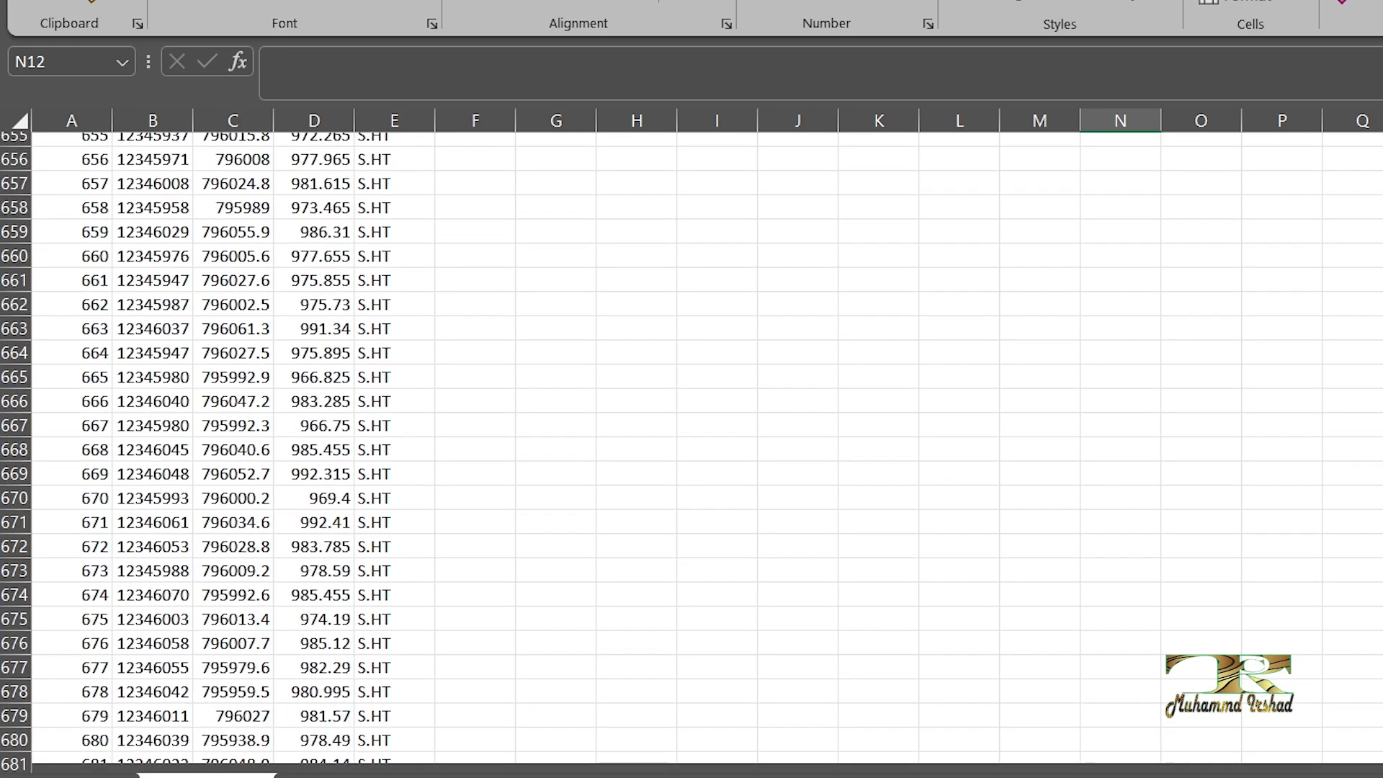
scroll(692, 454, "up", 3)
scroll(691, 454, "up", 5)
scroll(692, 454, "down", 20)
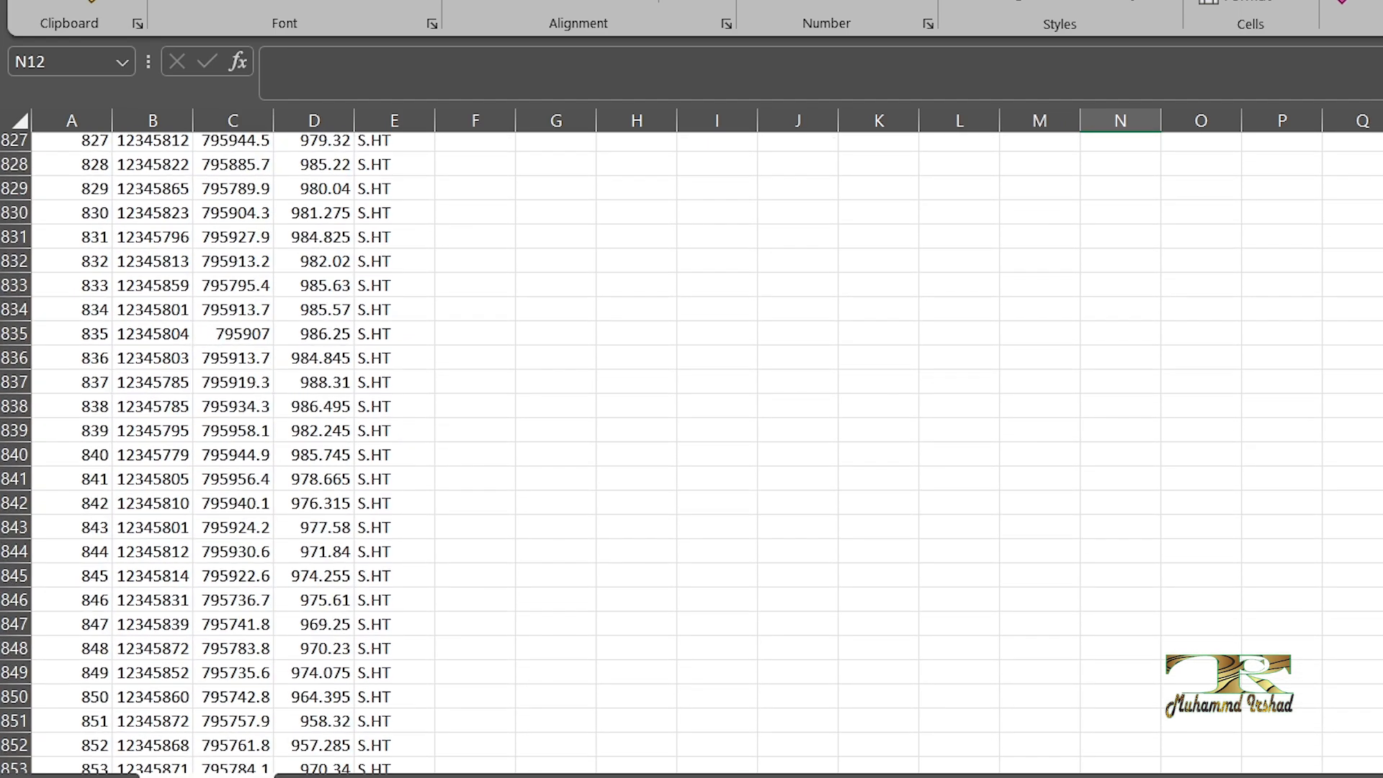
scroll(691, 454, "down", 20)
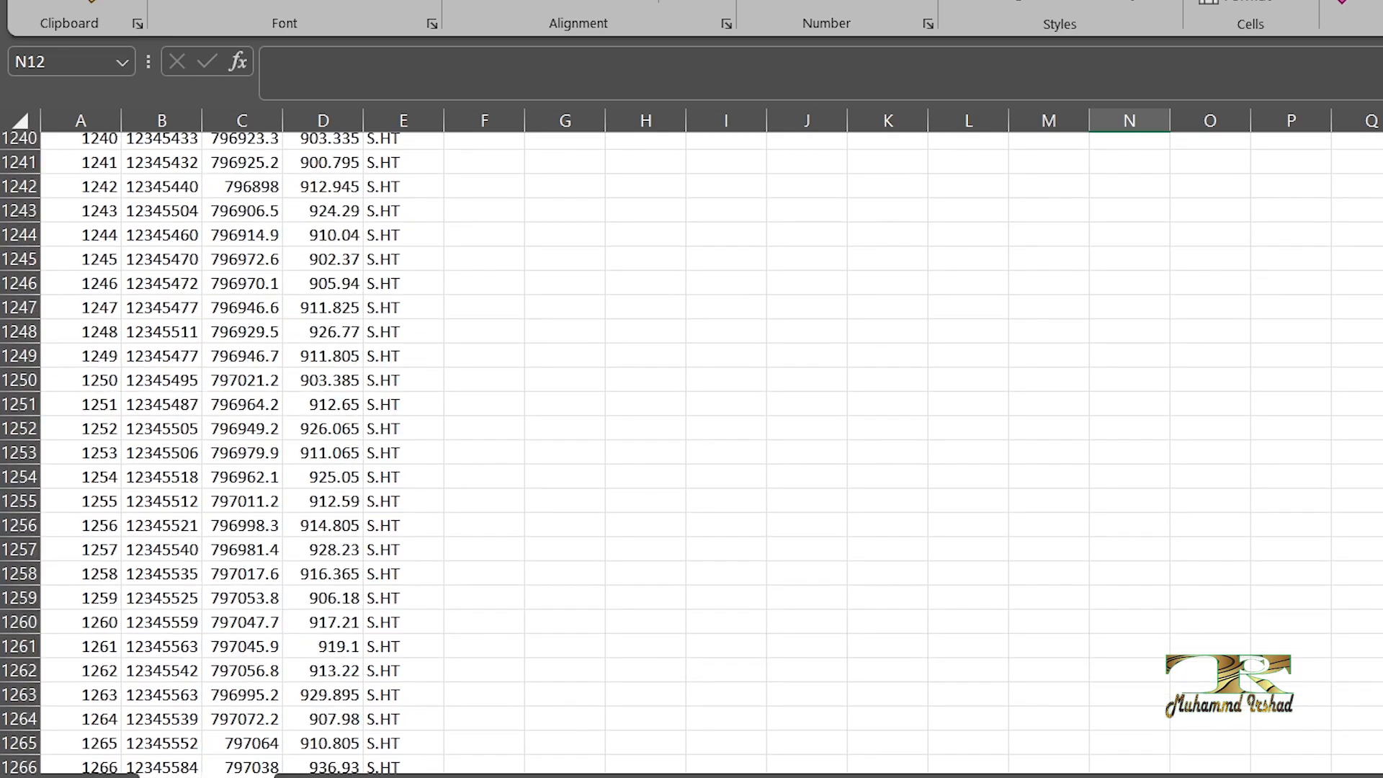
scroll(692, 453, "down", 12)
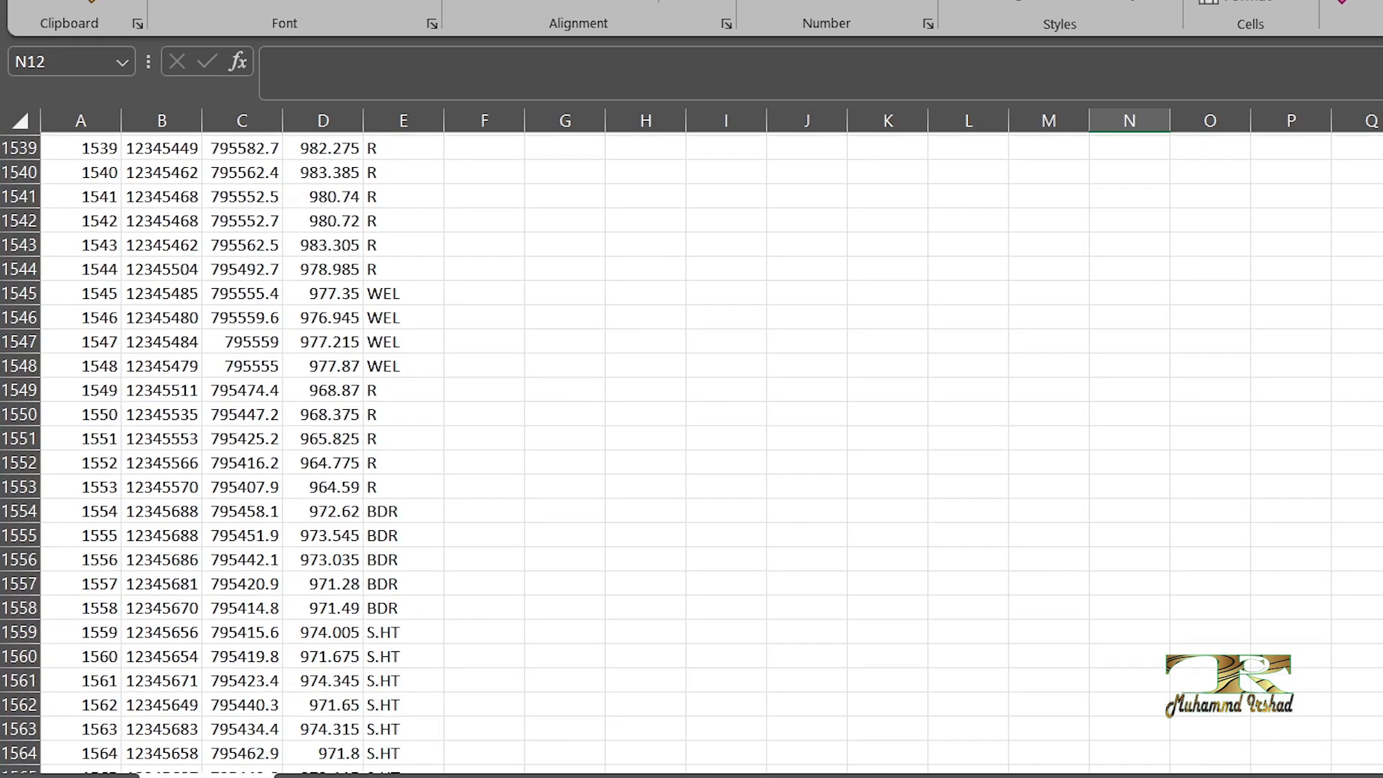
scroll(691, 453, "down", 20)
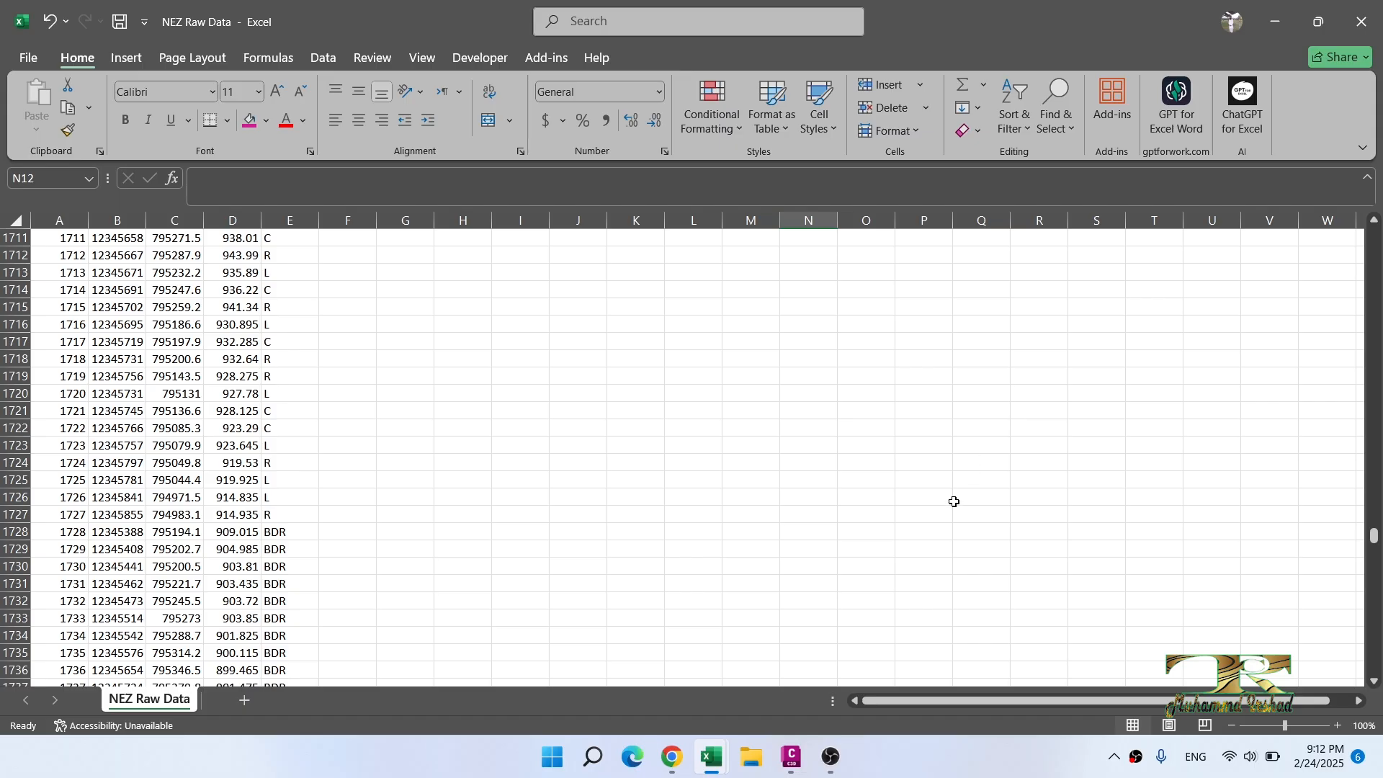
Step: Switch to the Book1 workbook and review the colour-grouped list of description codes in column G
left_click(791, 756)
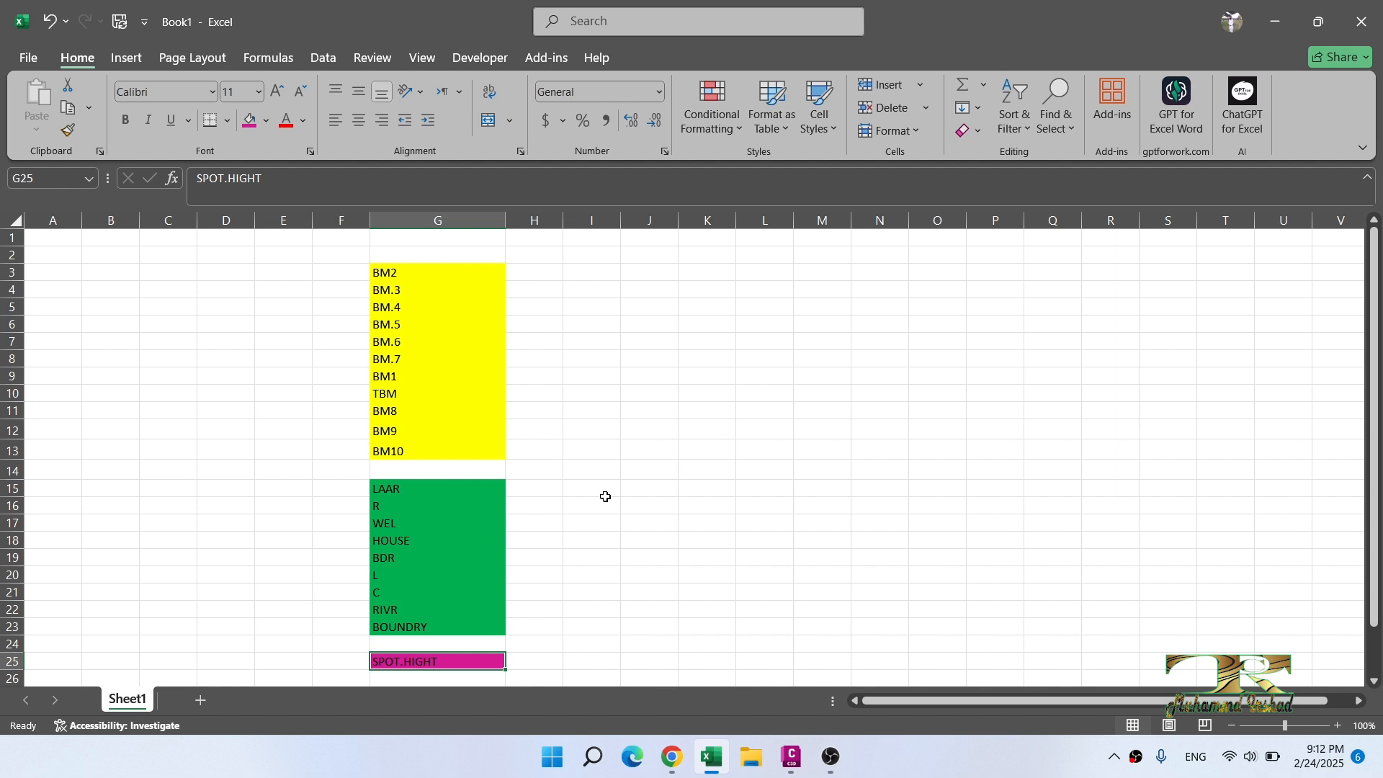
scroll(537, 380, "down", 2)
scroll(537, 380, "up", 2)
scroll(485, 396, "down", 2)
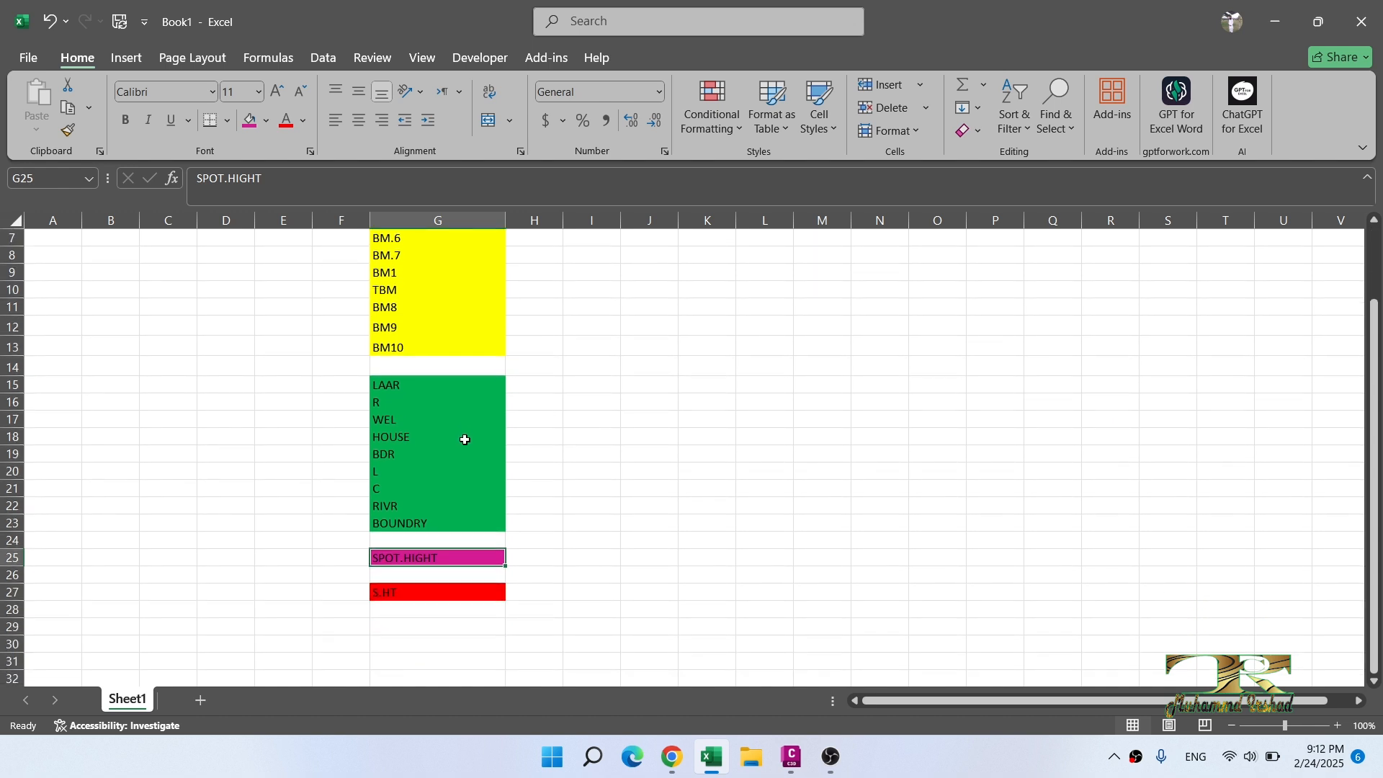
scroll(465, 440, "down", 1)
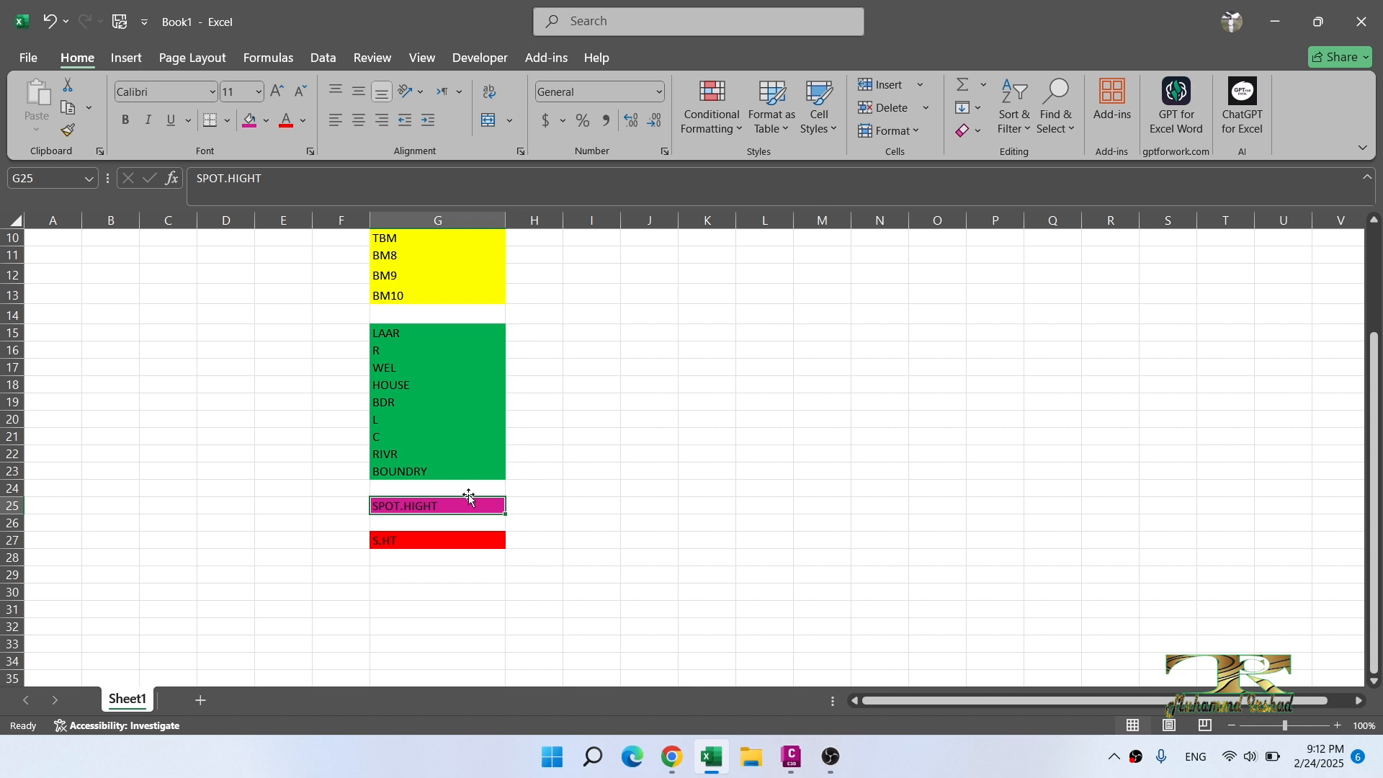
scroll(469, 497, "up", 3)
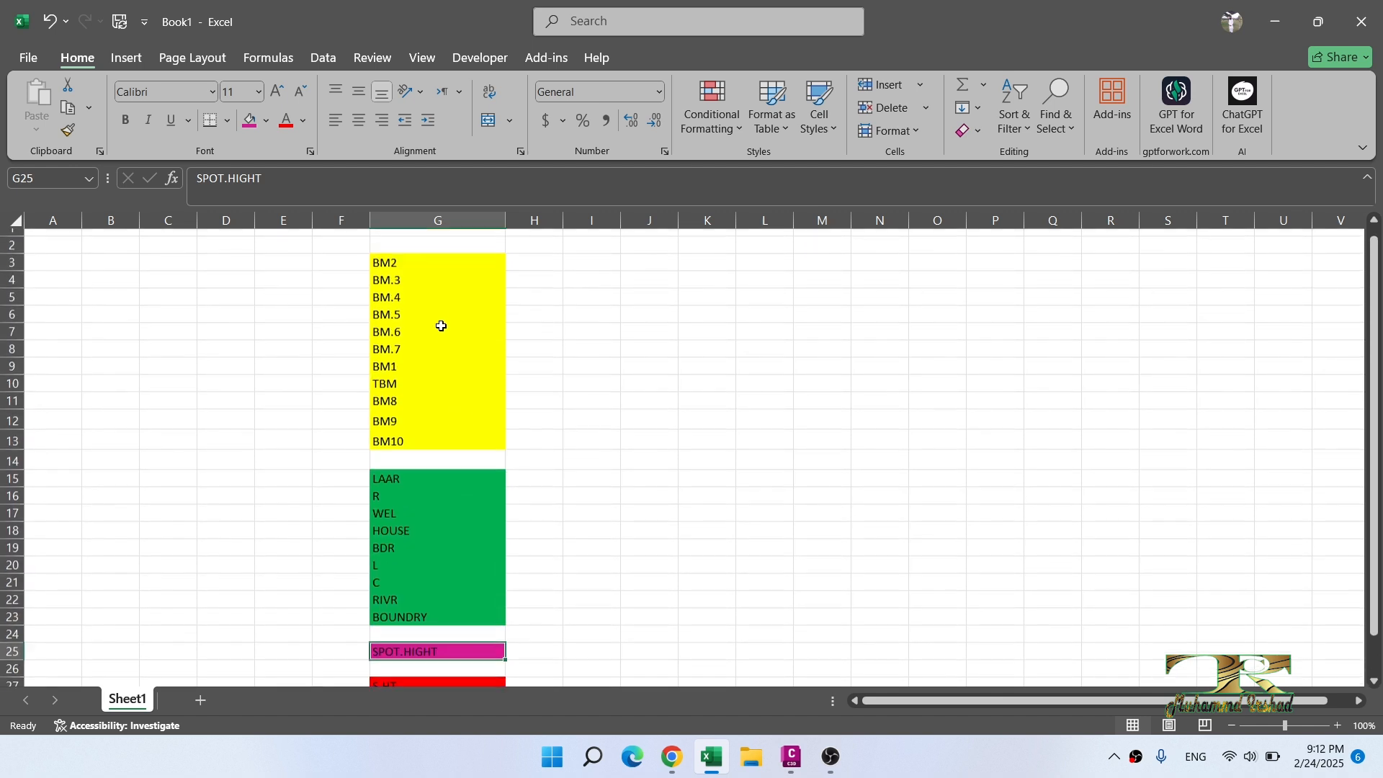
scroll(438, 342, "down", 1)
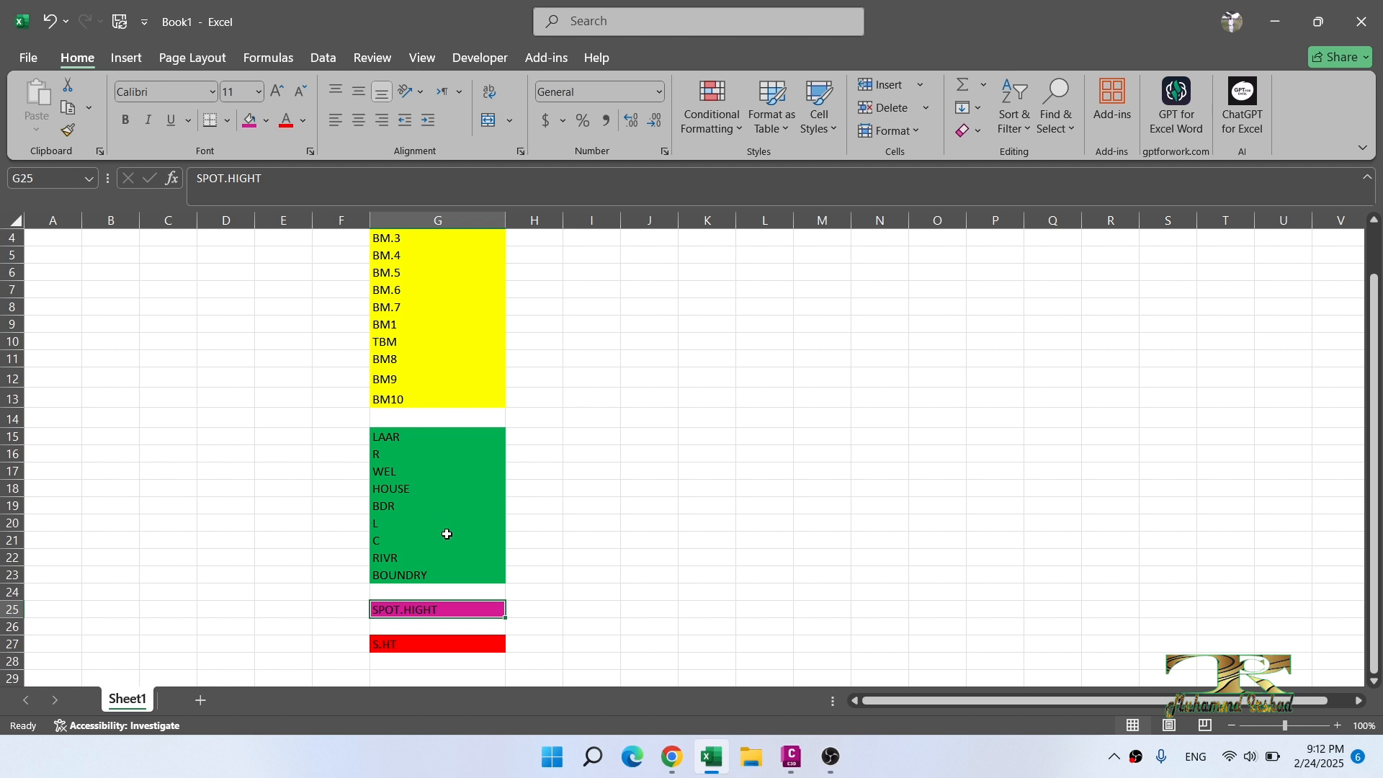
scroll(440, 529, "down", 1)
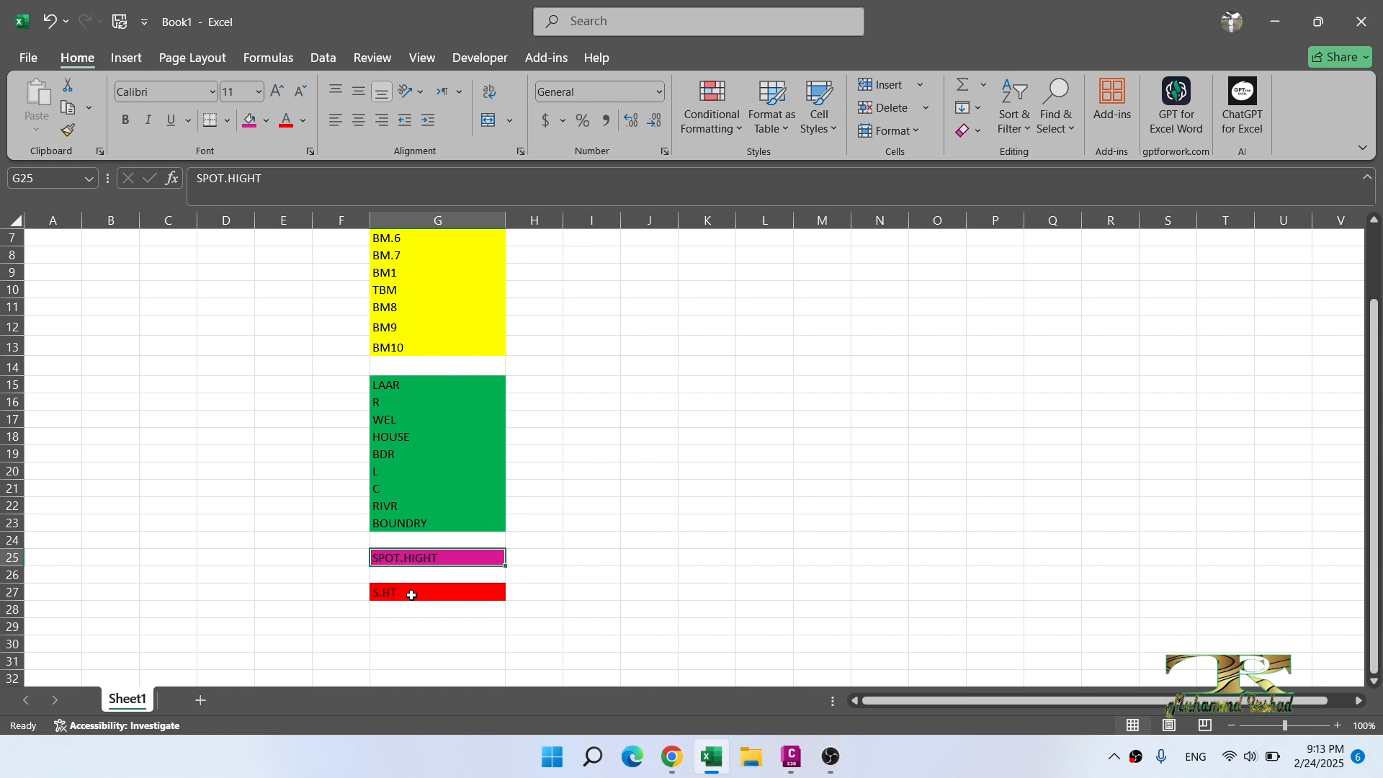
Step: Switch to Civil 3D and open the Create Points tools for the drawing's Points collection
key("alt+Tab")
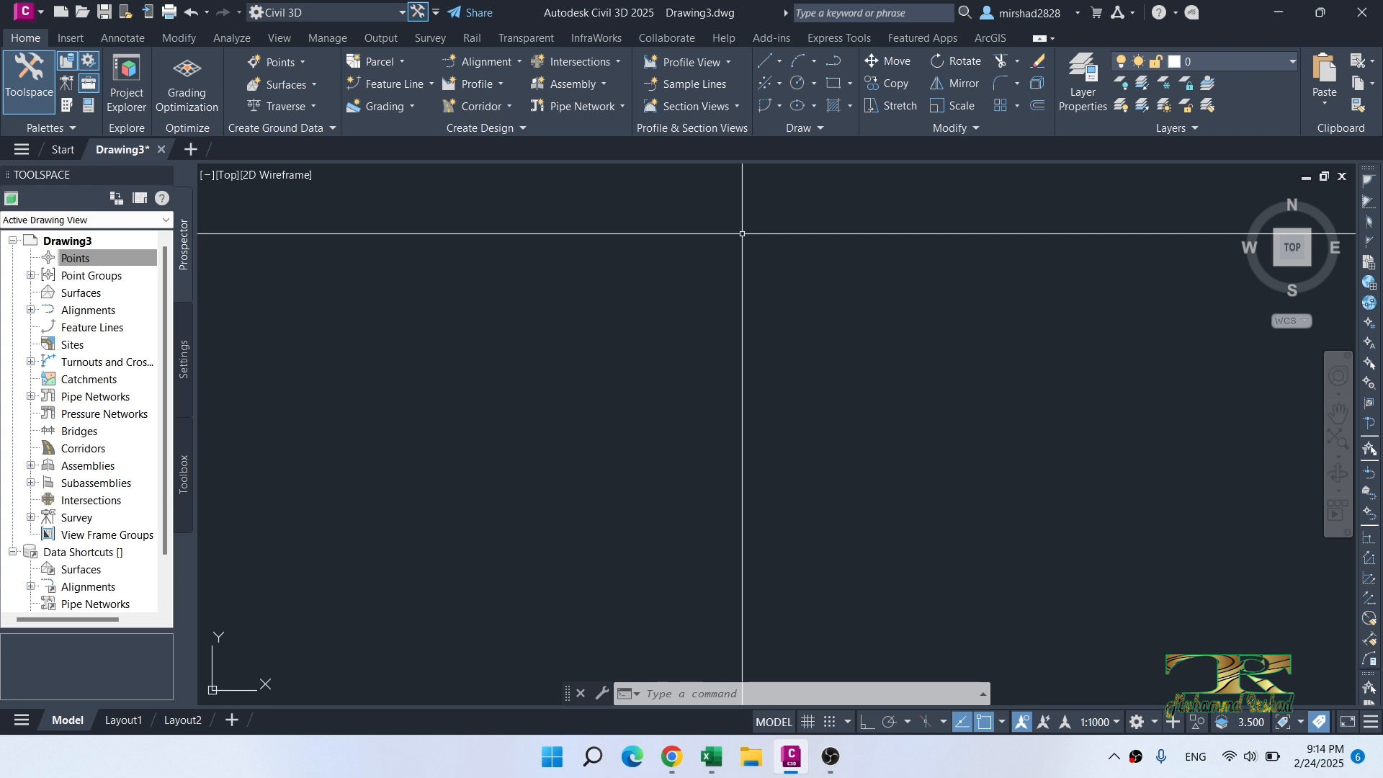
left_click(101, 261)
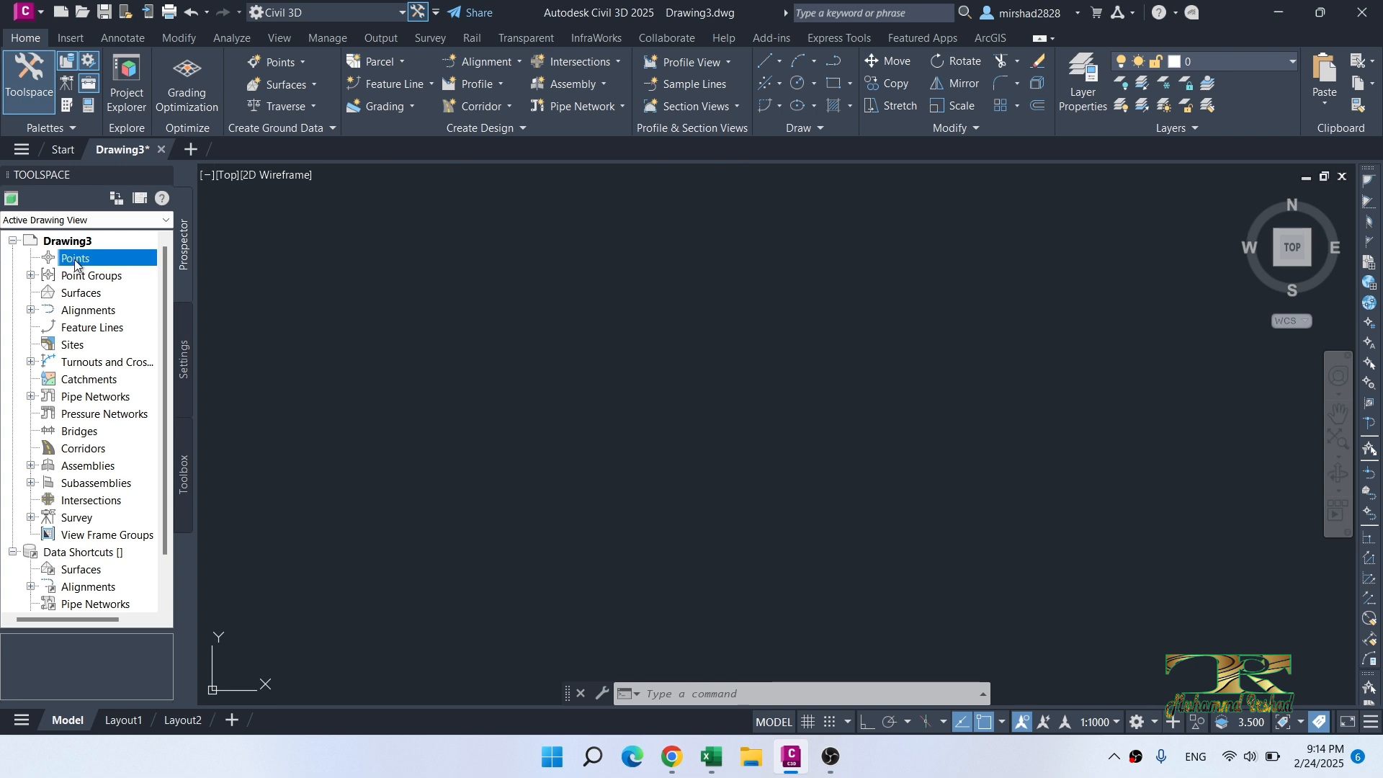
right_click(76, 261)
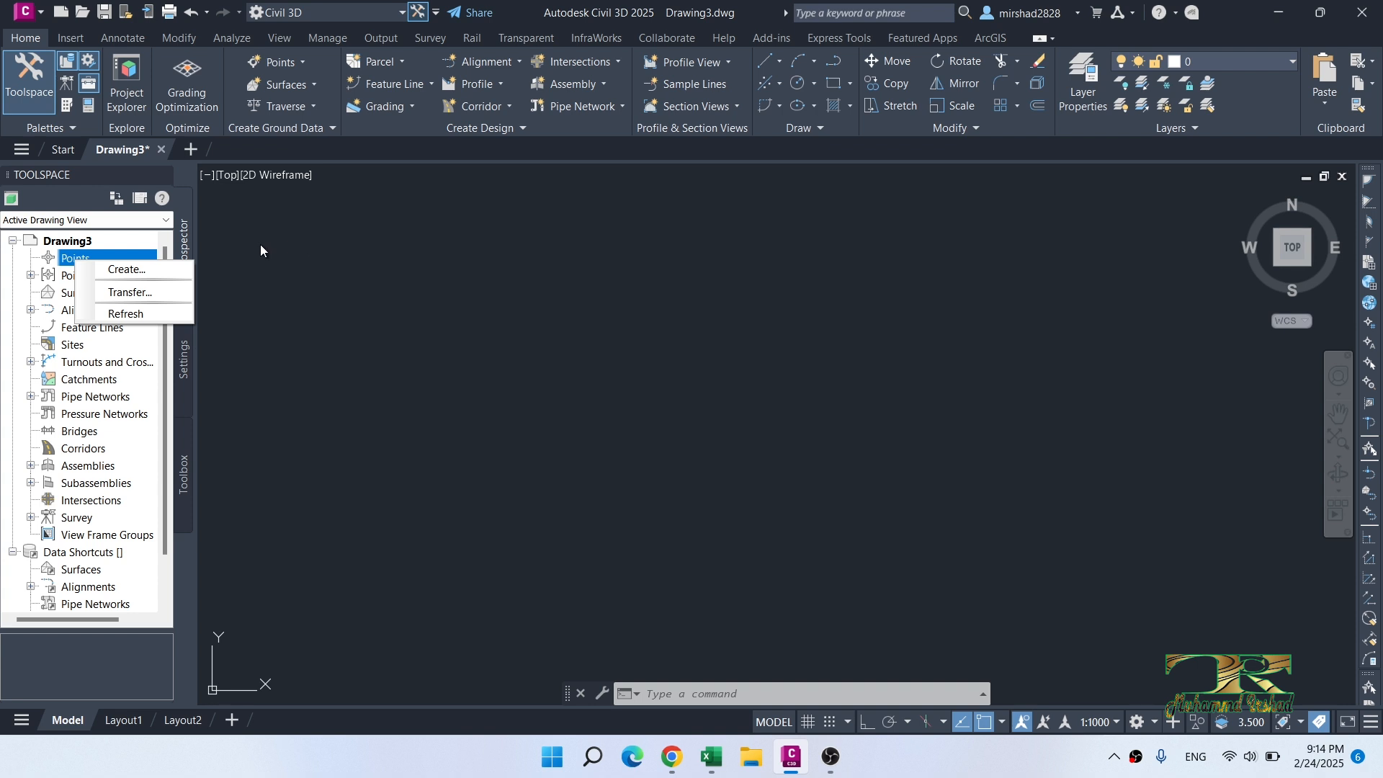
left_click(60, 257)
right_click(75, 259)
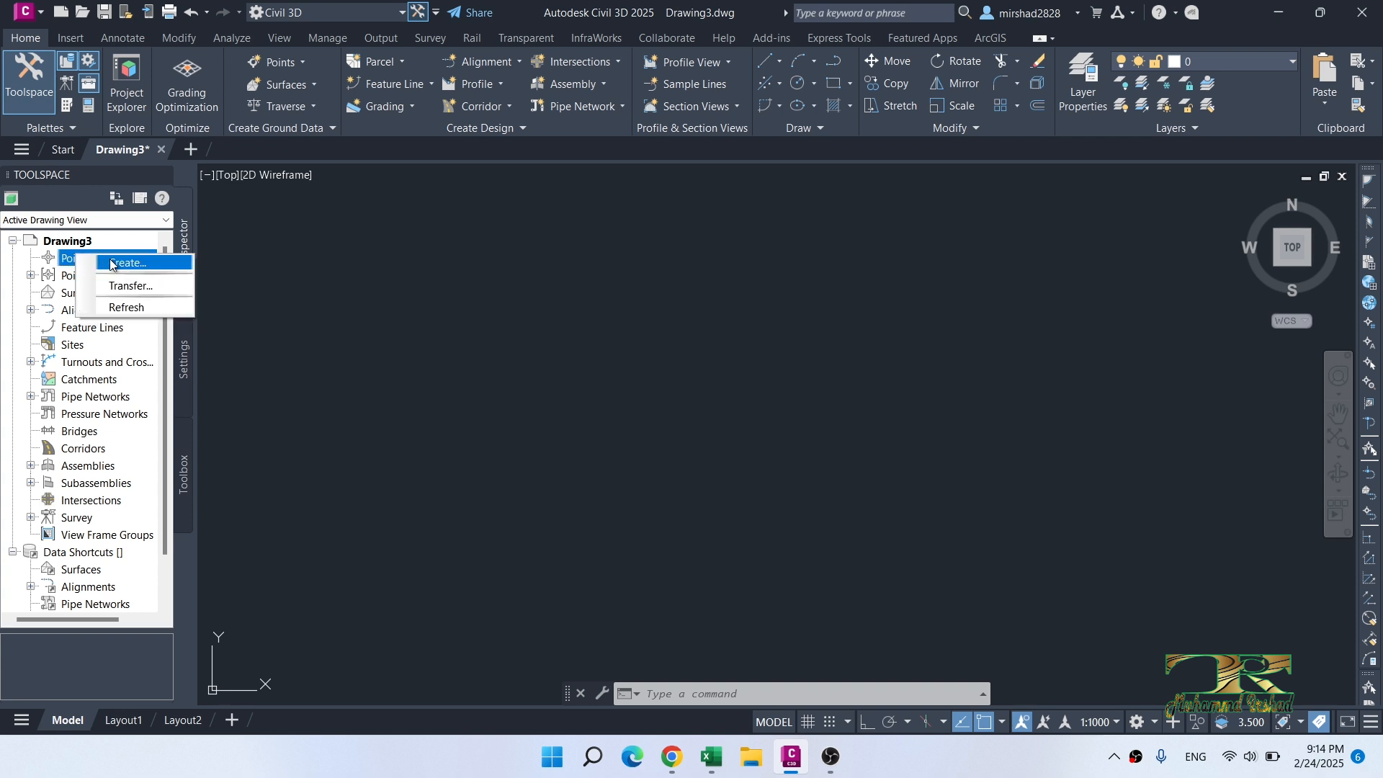
left_click(119, 265)
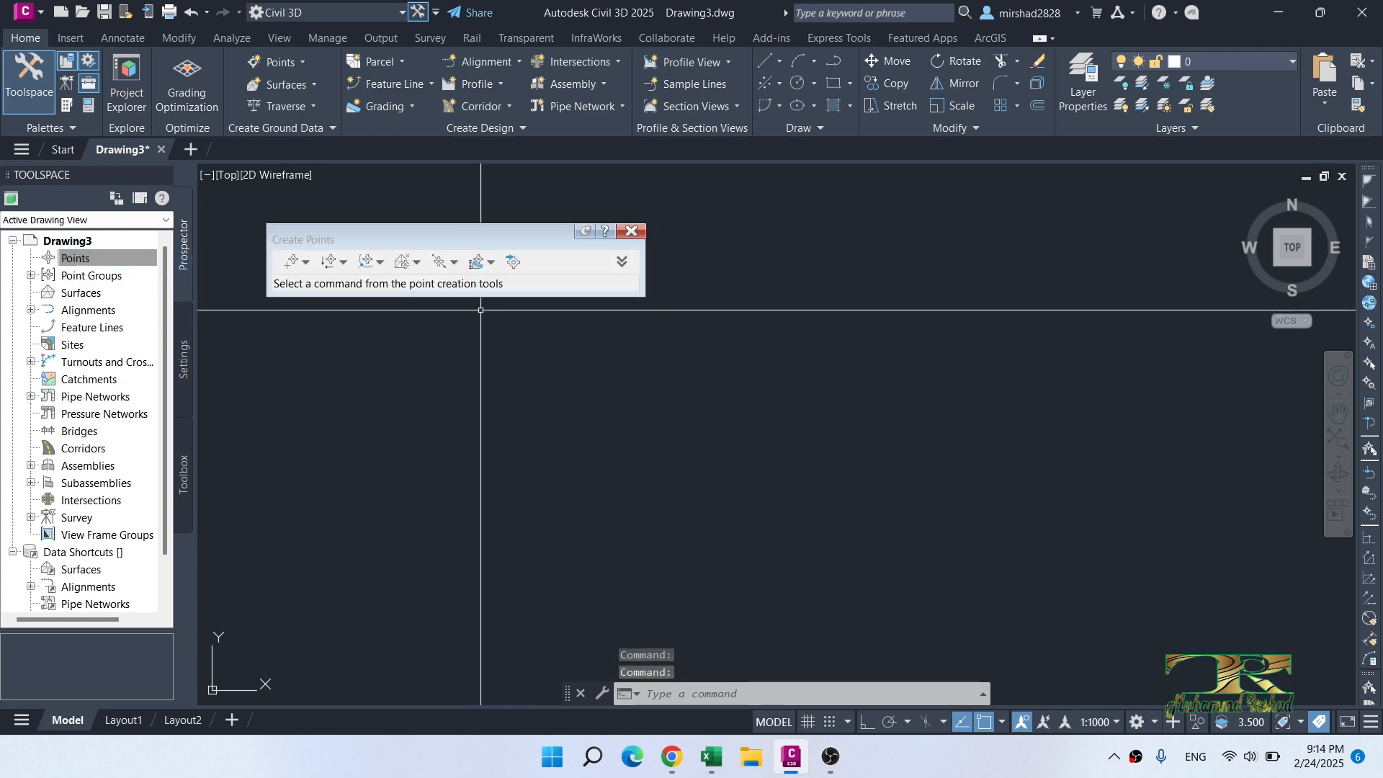
Step: Start a point import and add the NEZ Raw Data CSV file from the Desktop as the source
left_click(513, 259)
left_click(667, 199)
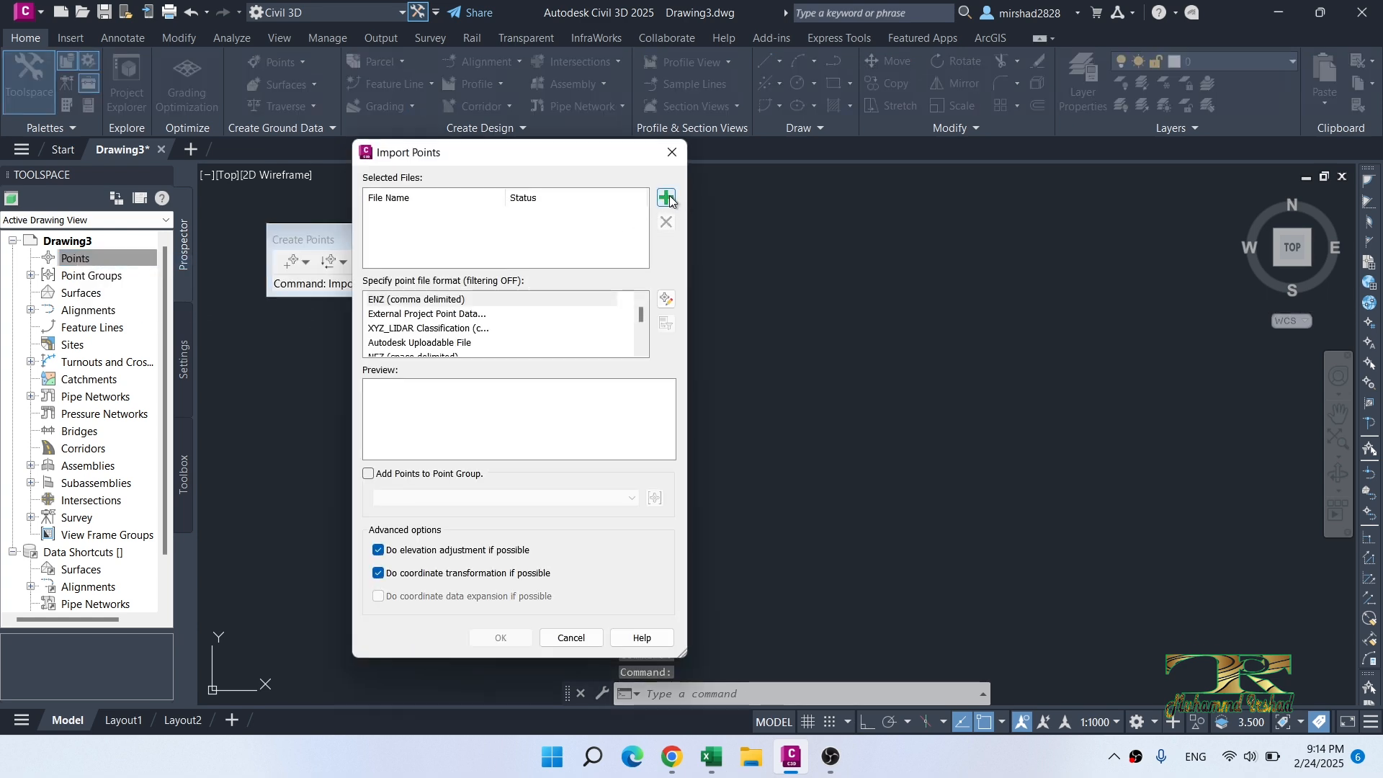
left_click(442, 320)
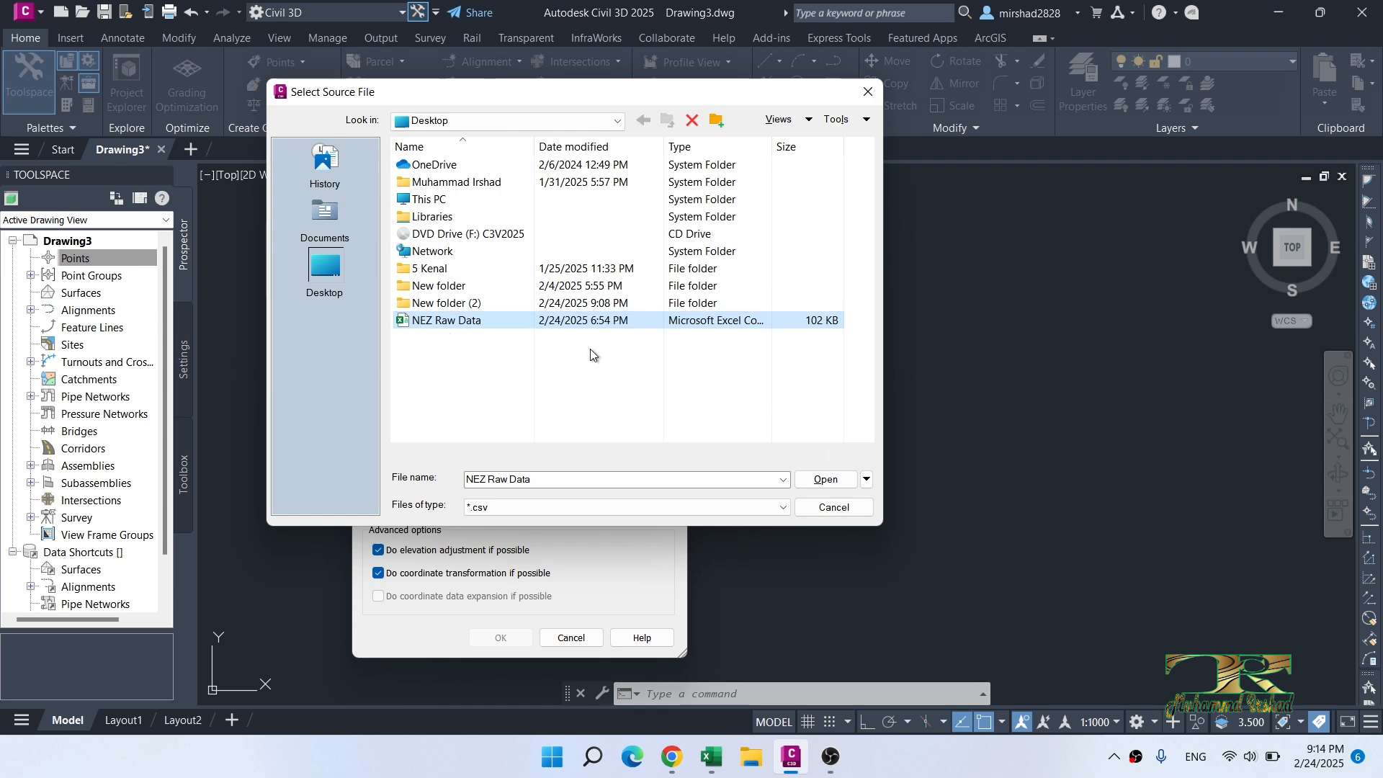
left_click(832, 479)
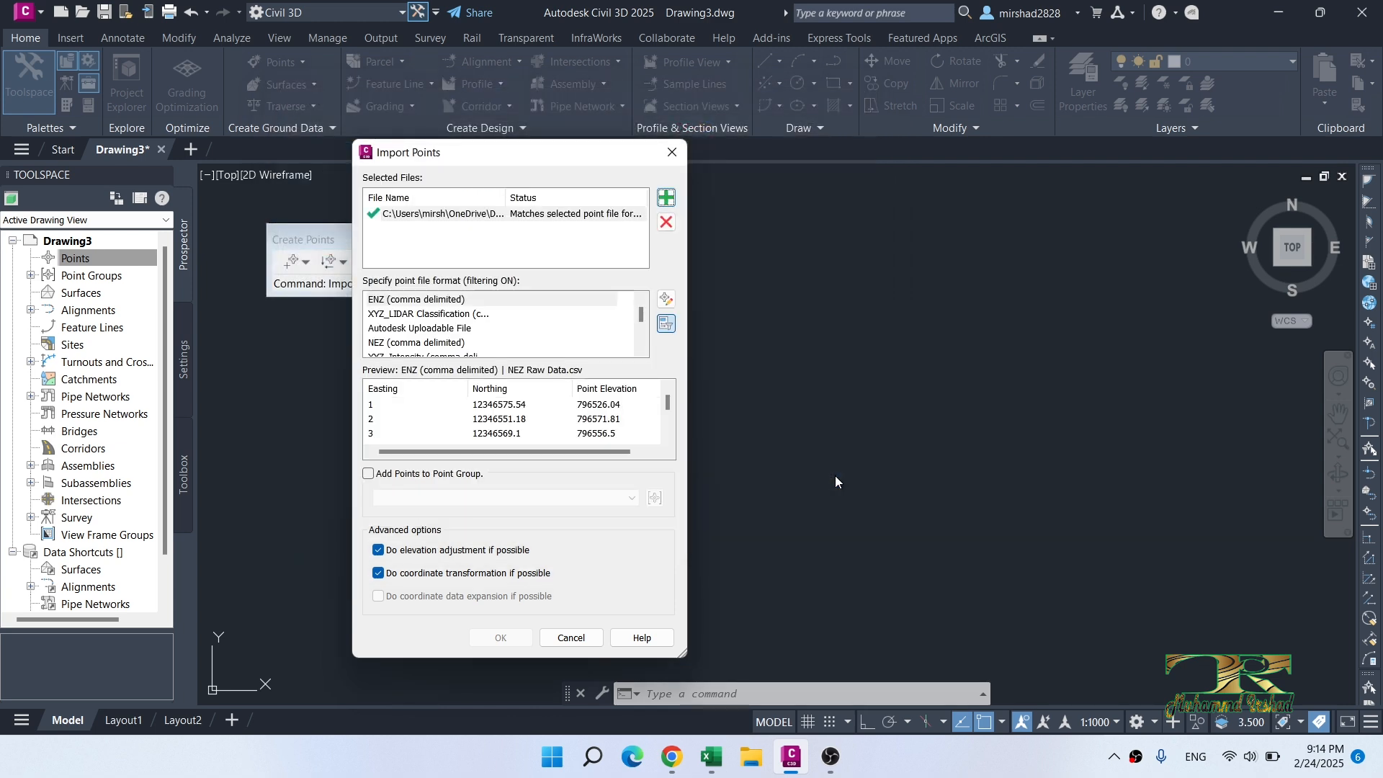
Step: Set the point file format to PNEZD (comma delimited) and import the points
left_click(640, 349)
left_click(639, 348)
left_click(639, 348)
left_click(638, 347)
left_click(639, 350)
left_click(640, 351)
left_click(641, 352)
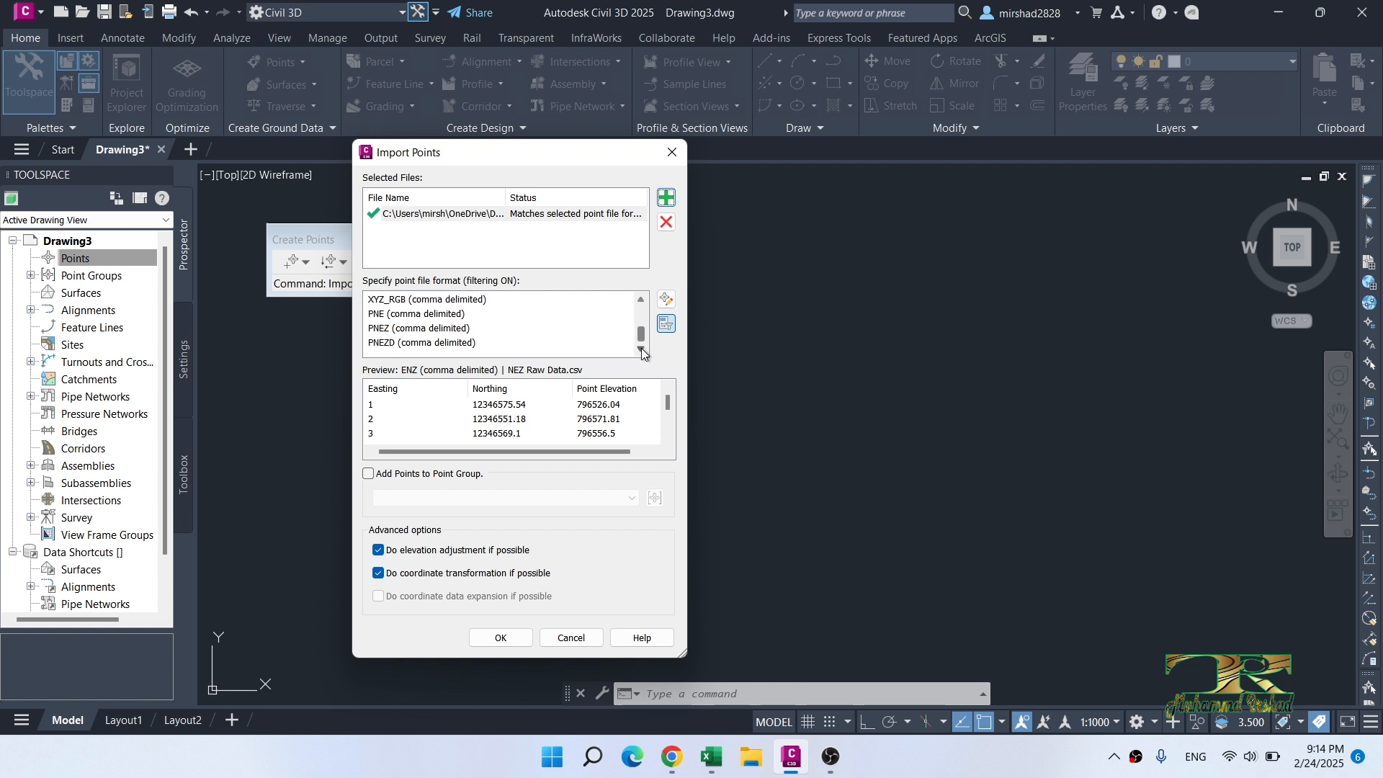
left_click(450, 346)
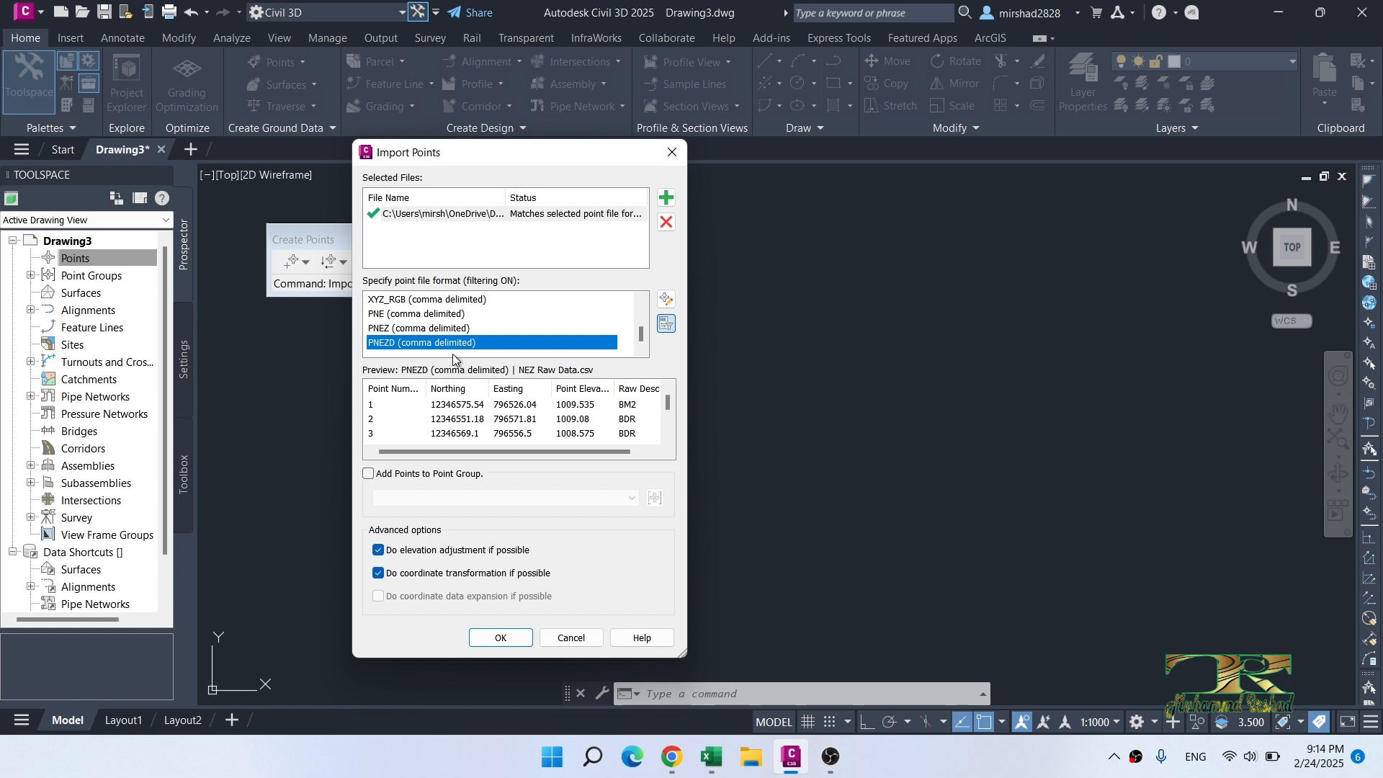
left_click(520, 637)
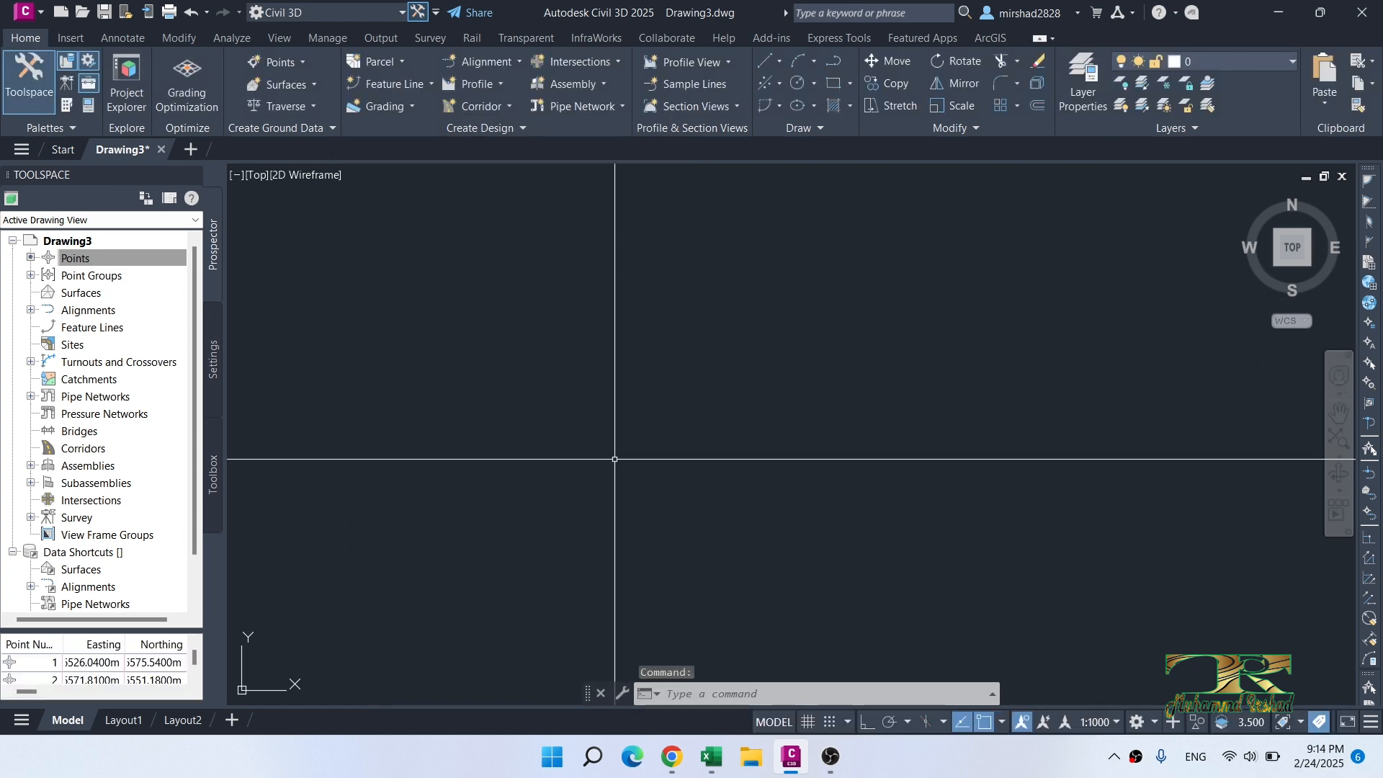
Step: Zoom to the drawing extents and inspect the imported survey points
type("elect objects:")
key("Return")
key("Escape")
type("z")
key("Return")
type("e")
key("Return")
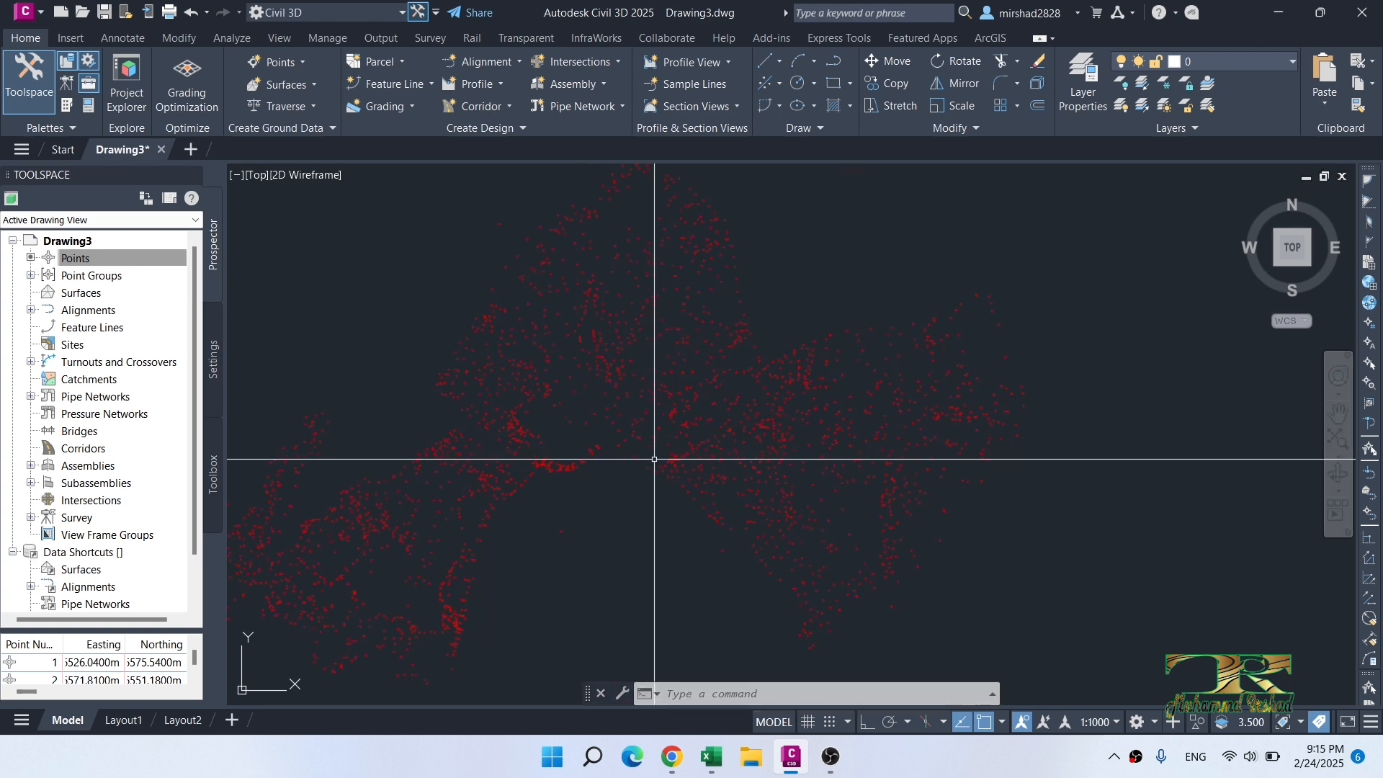
scroll(652, 450, "up", 5)
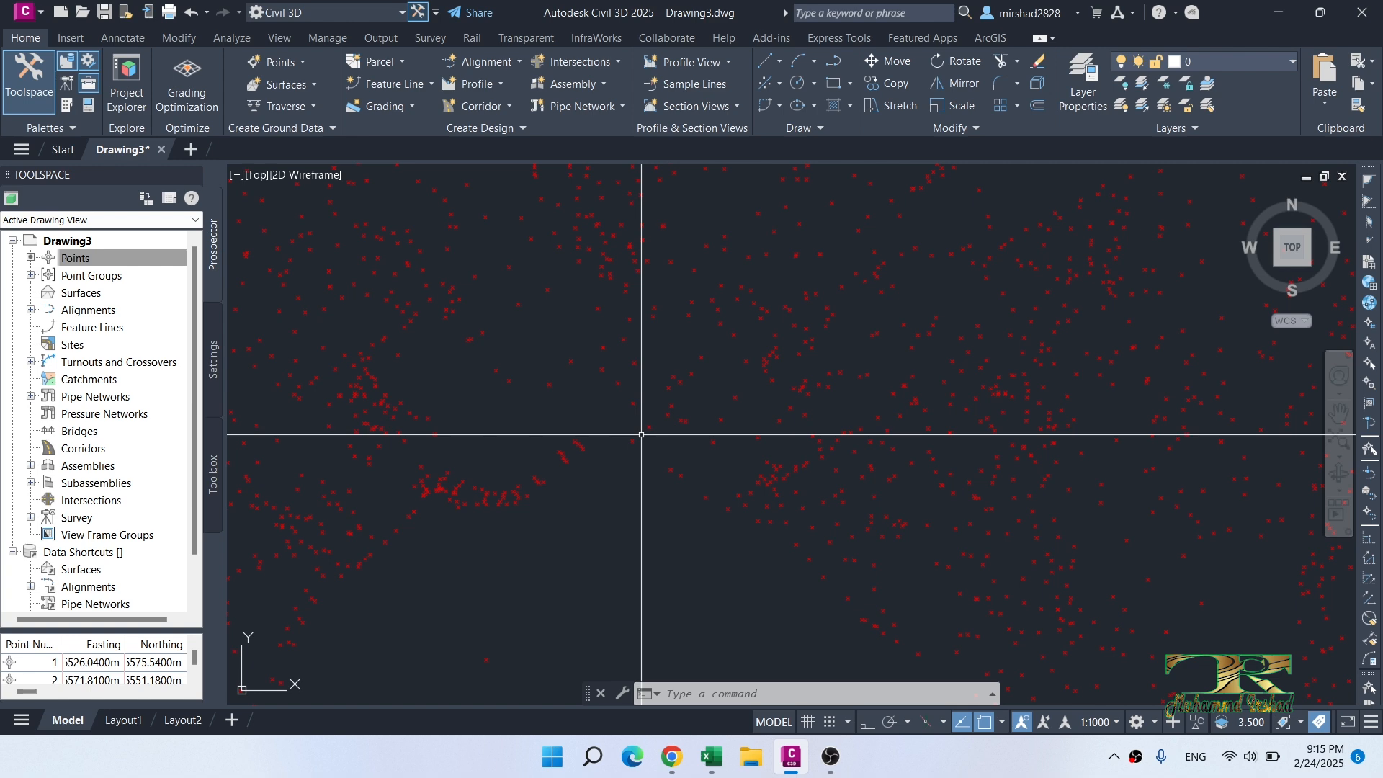
Step: Start a new point group under Point Groups and name it BM
left_click(30, 276)
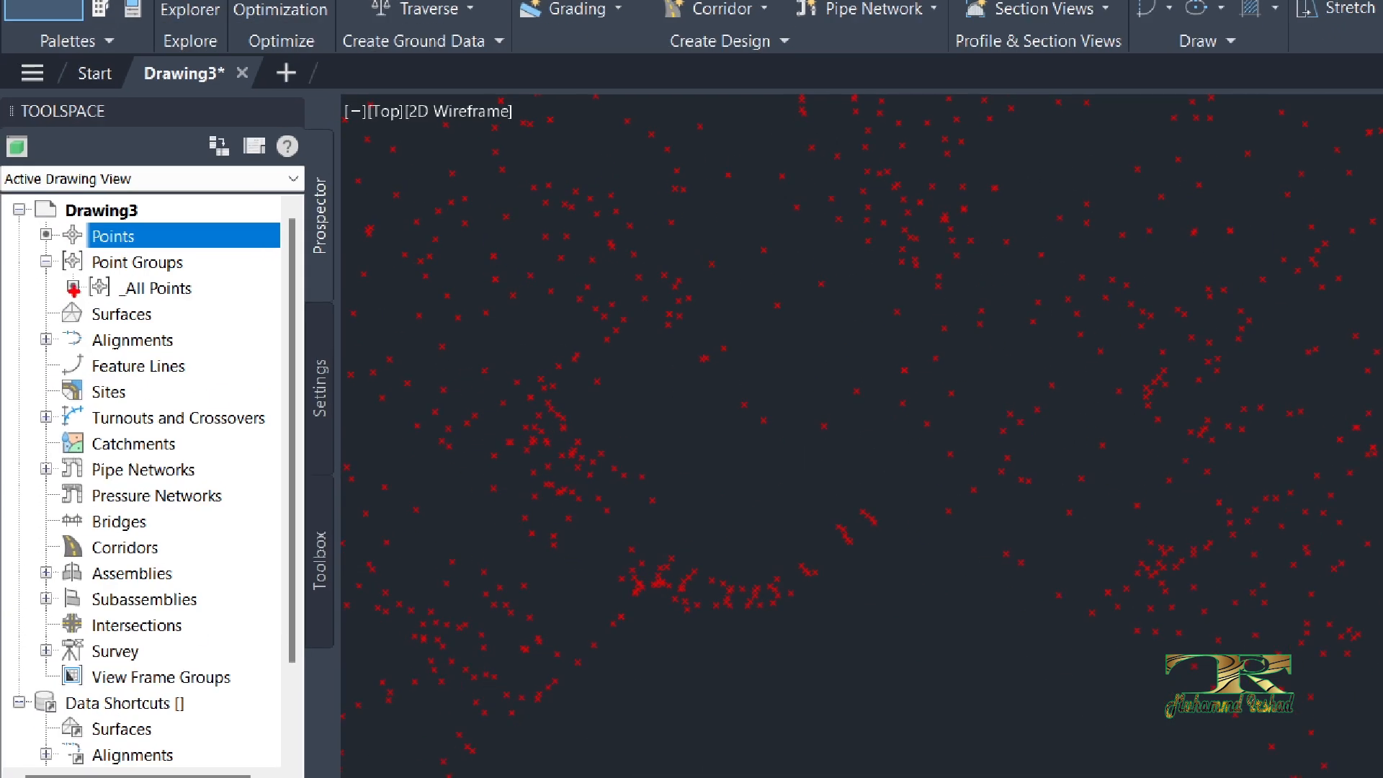
mouse_move(57, 278)
left_mouse_down("ctrl")
mouse_move(252, 316)
mouse_move(258, 303)
left_mouse_up("ctrl")
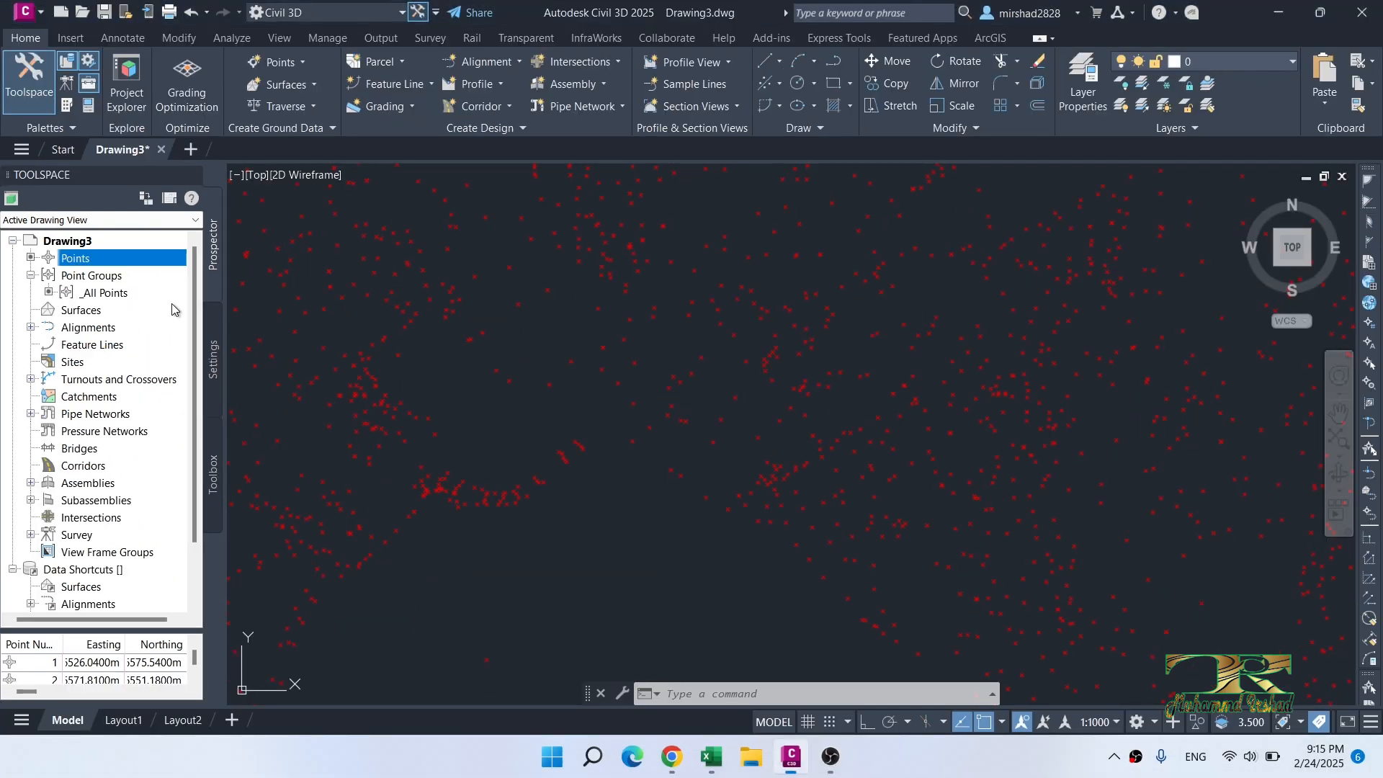
left_click(149, 271)
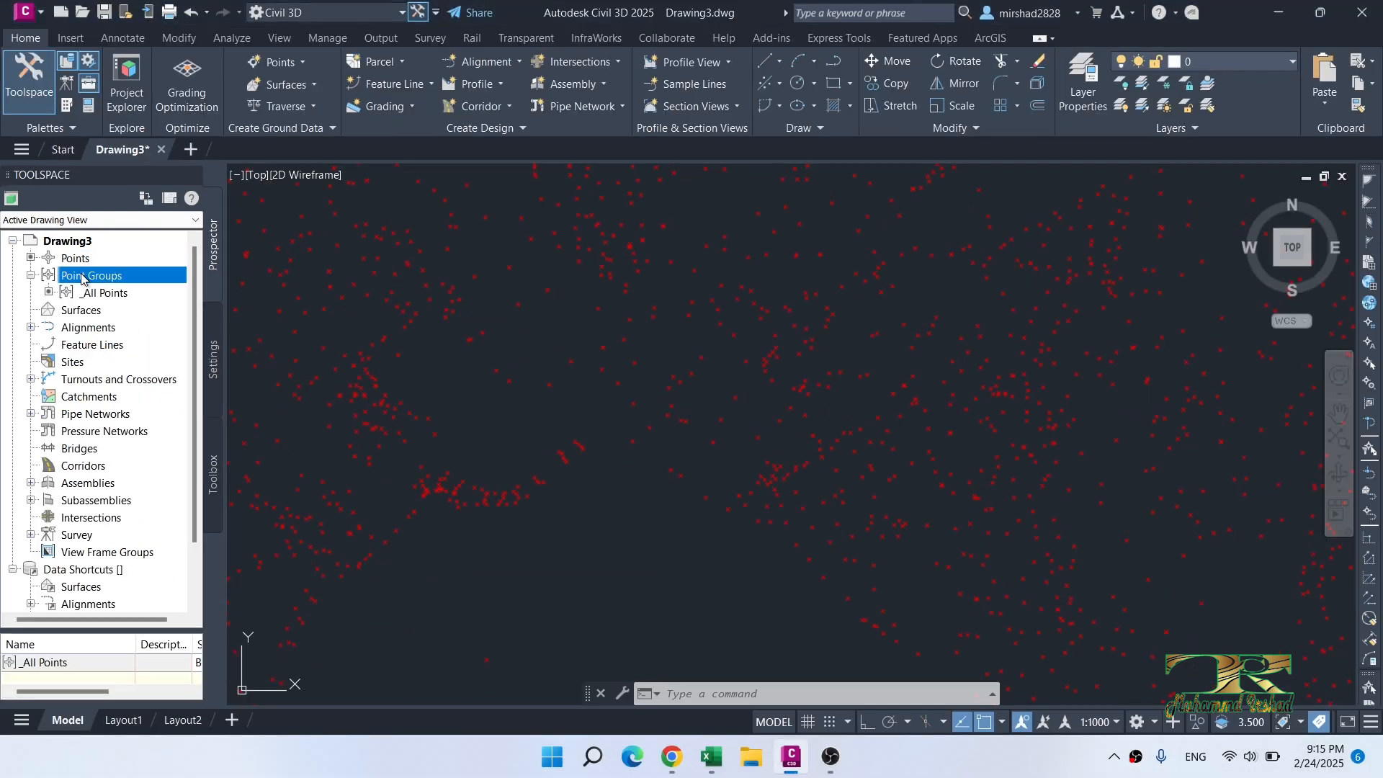
right_click(83, 275)
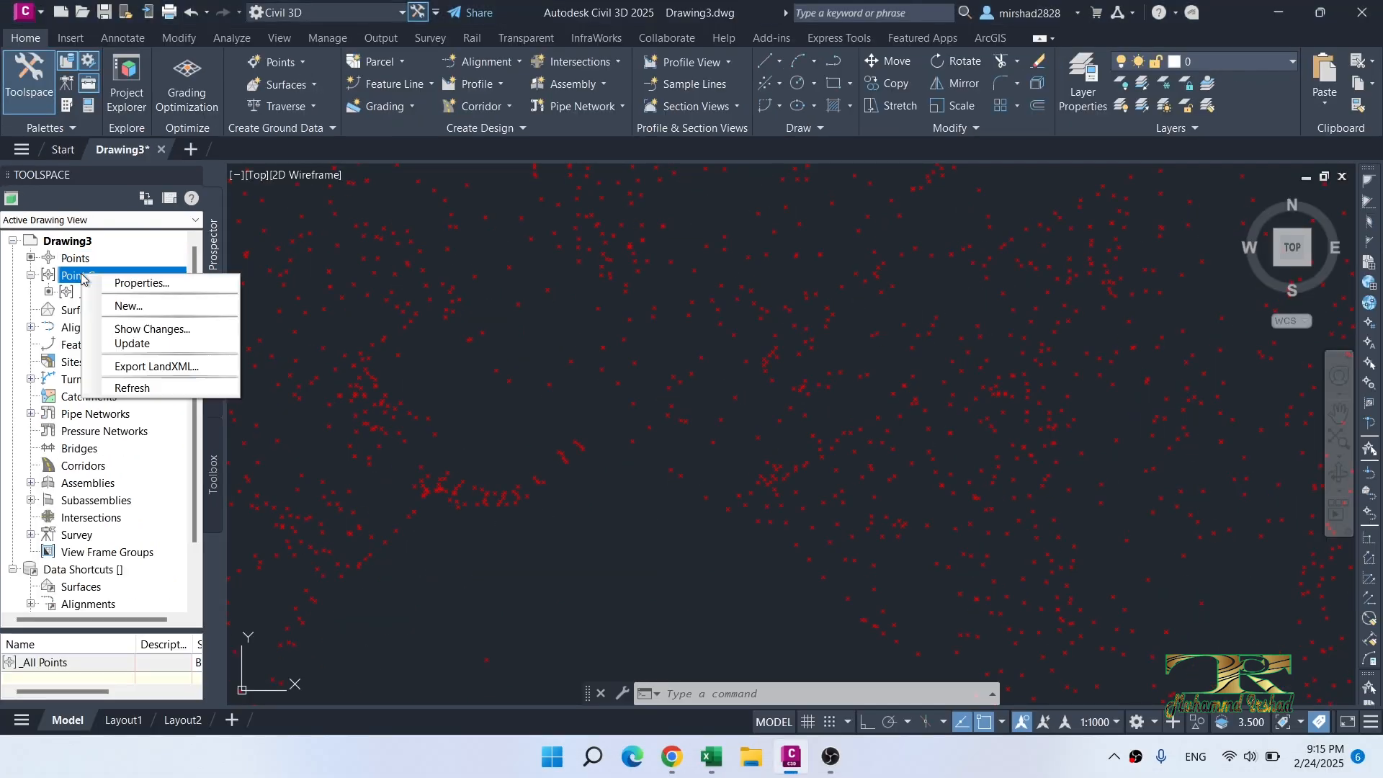
left_click(124, 305)
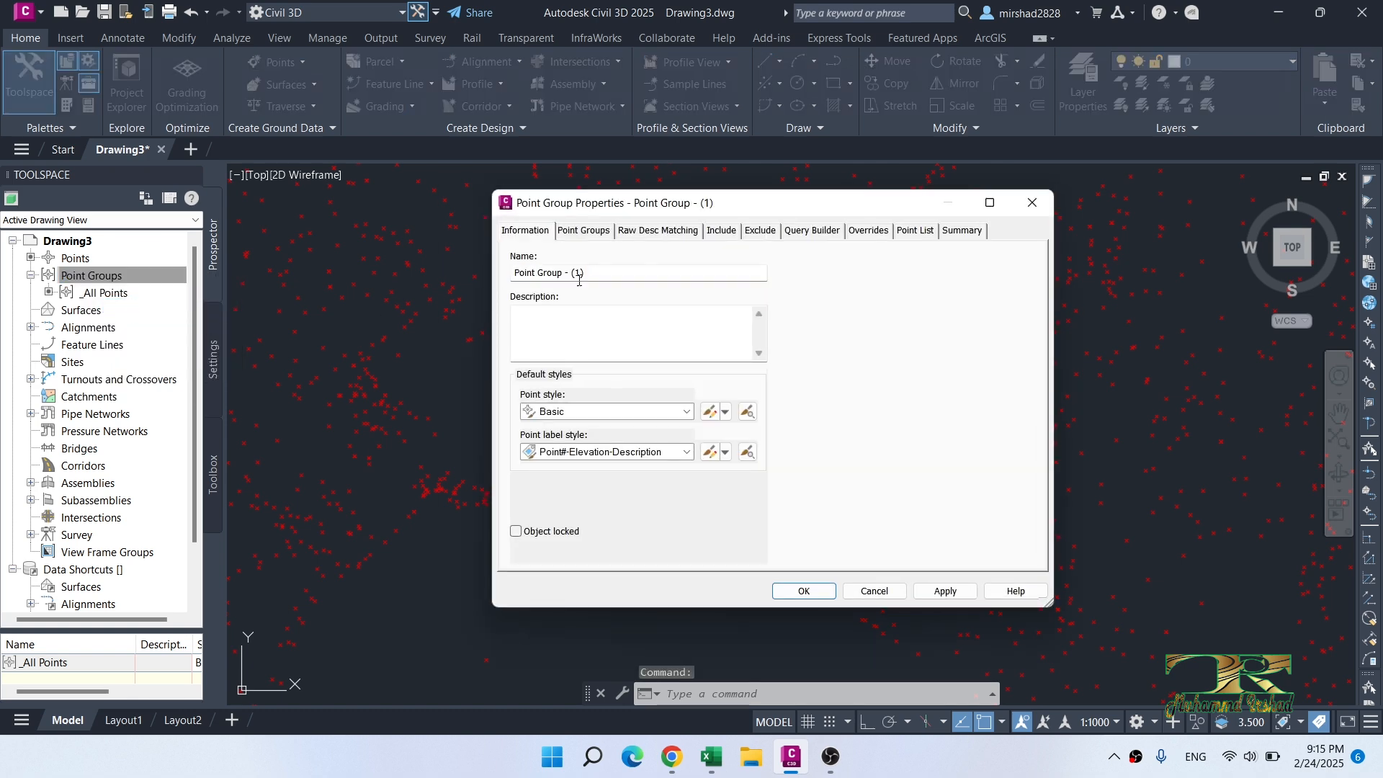
type("BM")
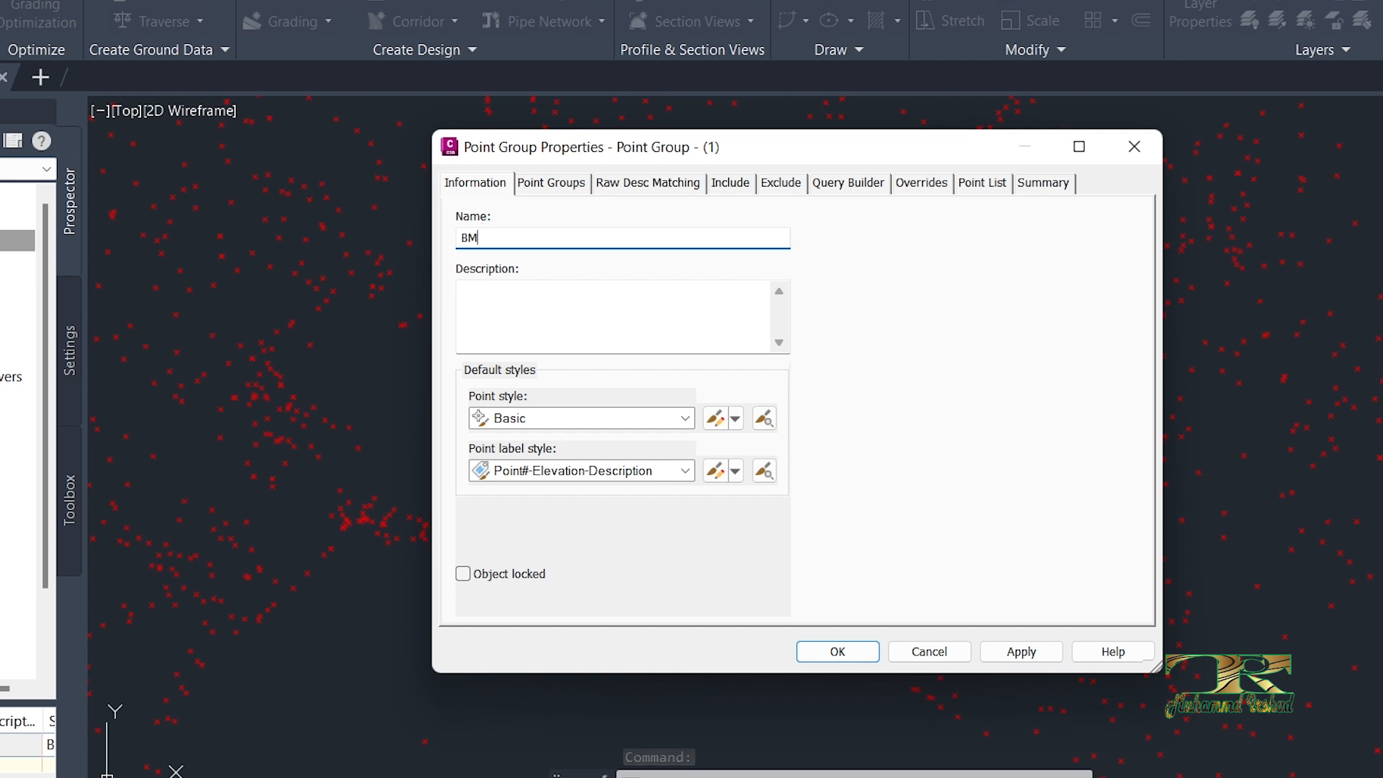
Step: Set the BM group's point label style to Point#-Elevation-Description and create the group
left_click(594, 471)
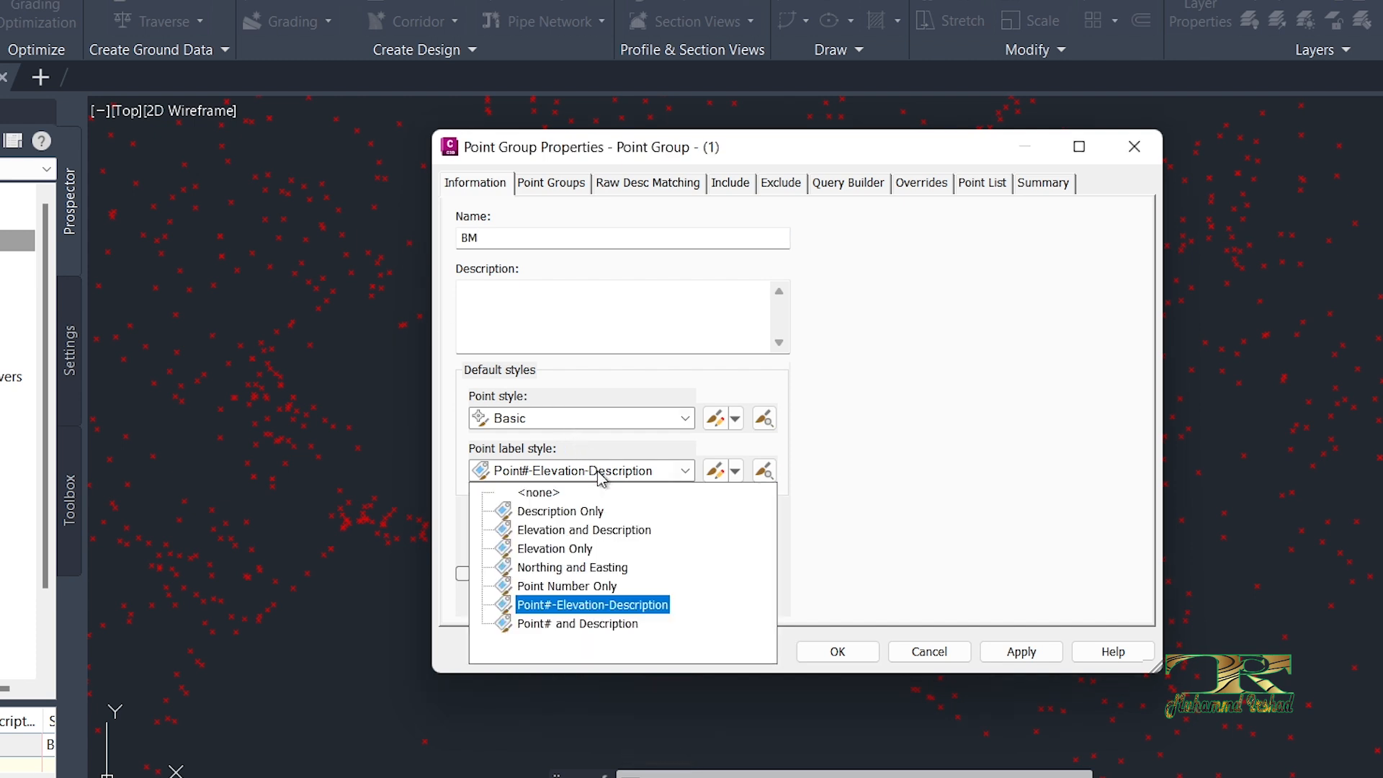
left_click(608, 609)
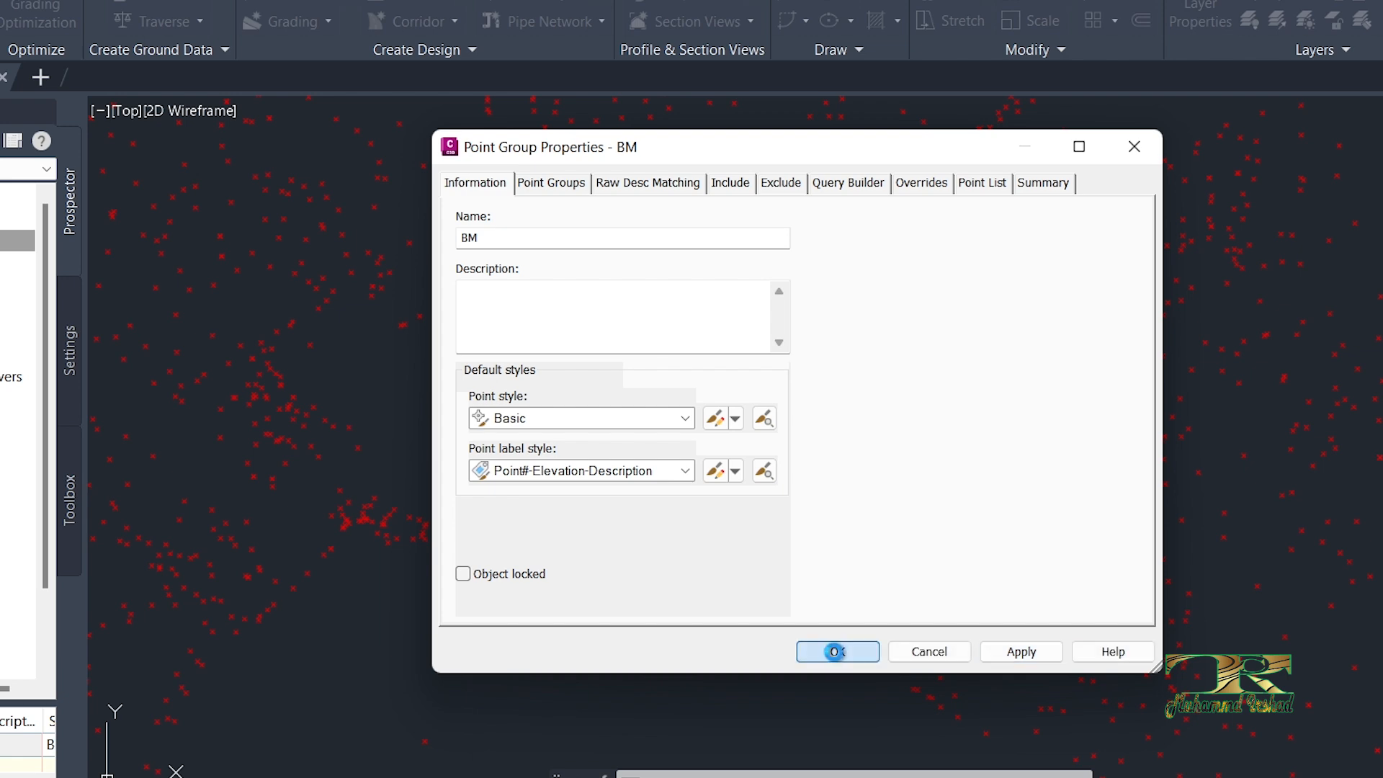
left_click(835, 651)
Step: Start a second point group named Bo and set its point label style to Elevation and Description
right_click(115, 247)
left_click(144, 286)
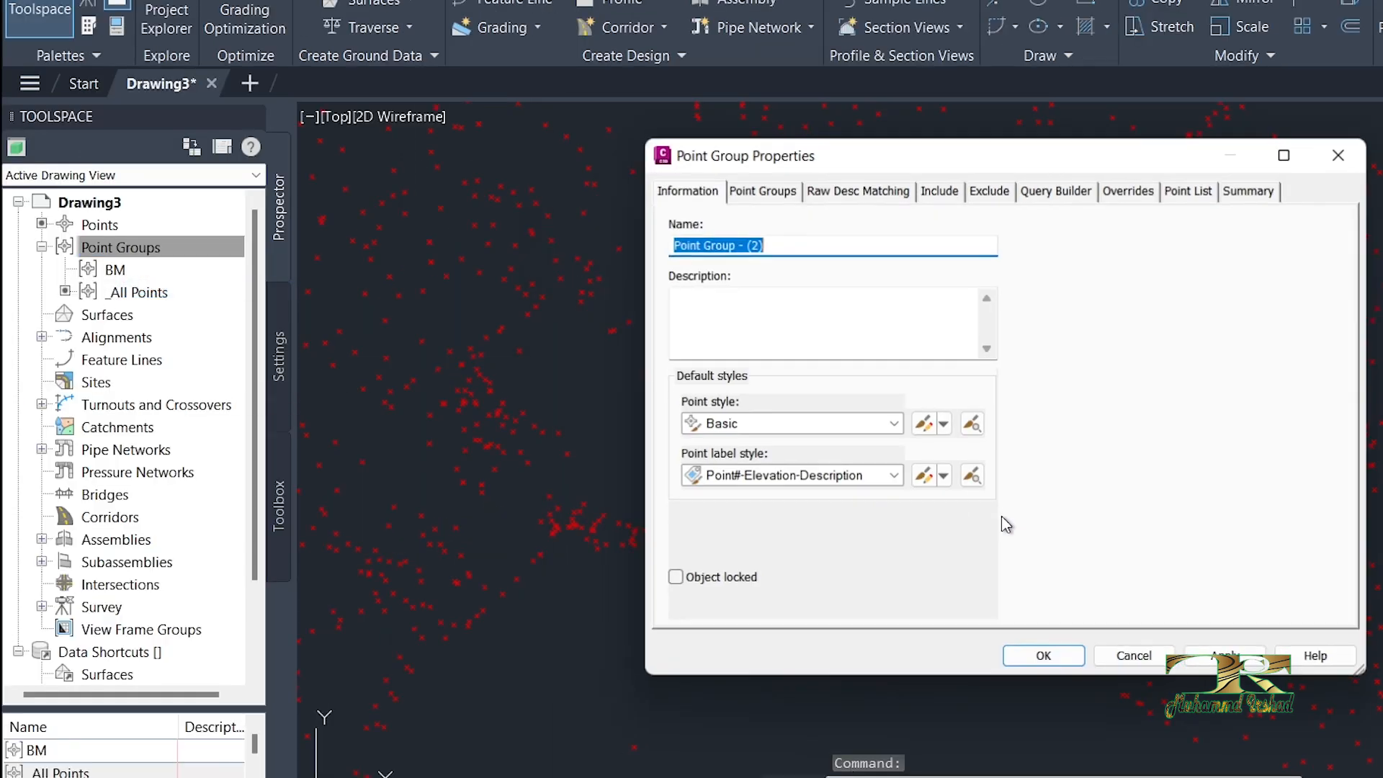
left_click(805, 245)
left_click_drag(805, 245, 608, 231)
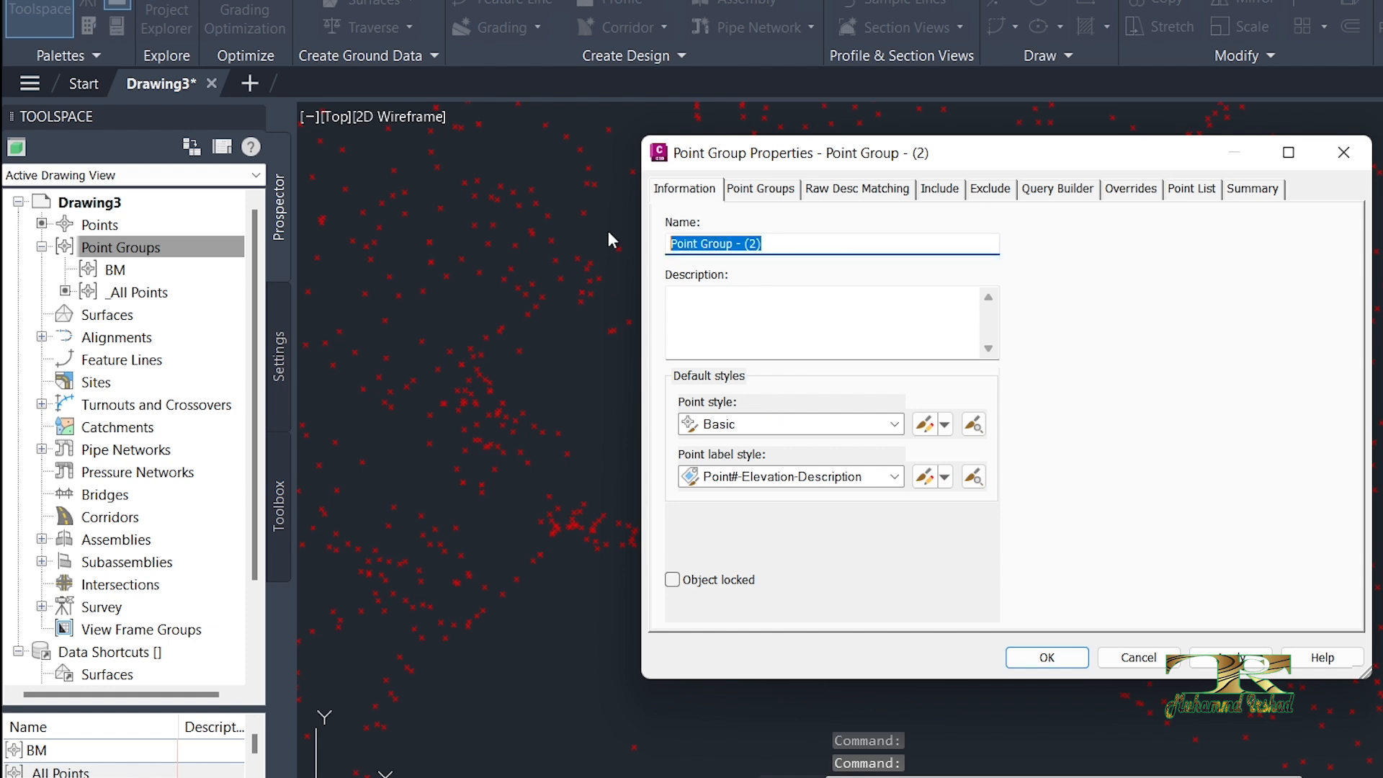
type("Bo")
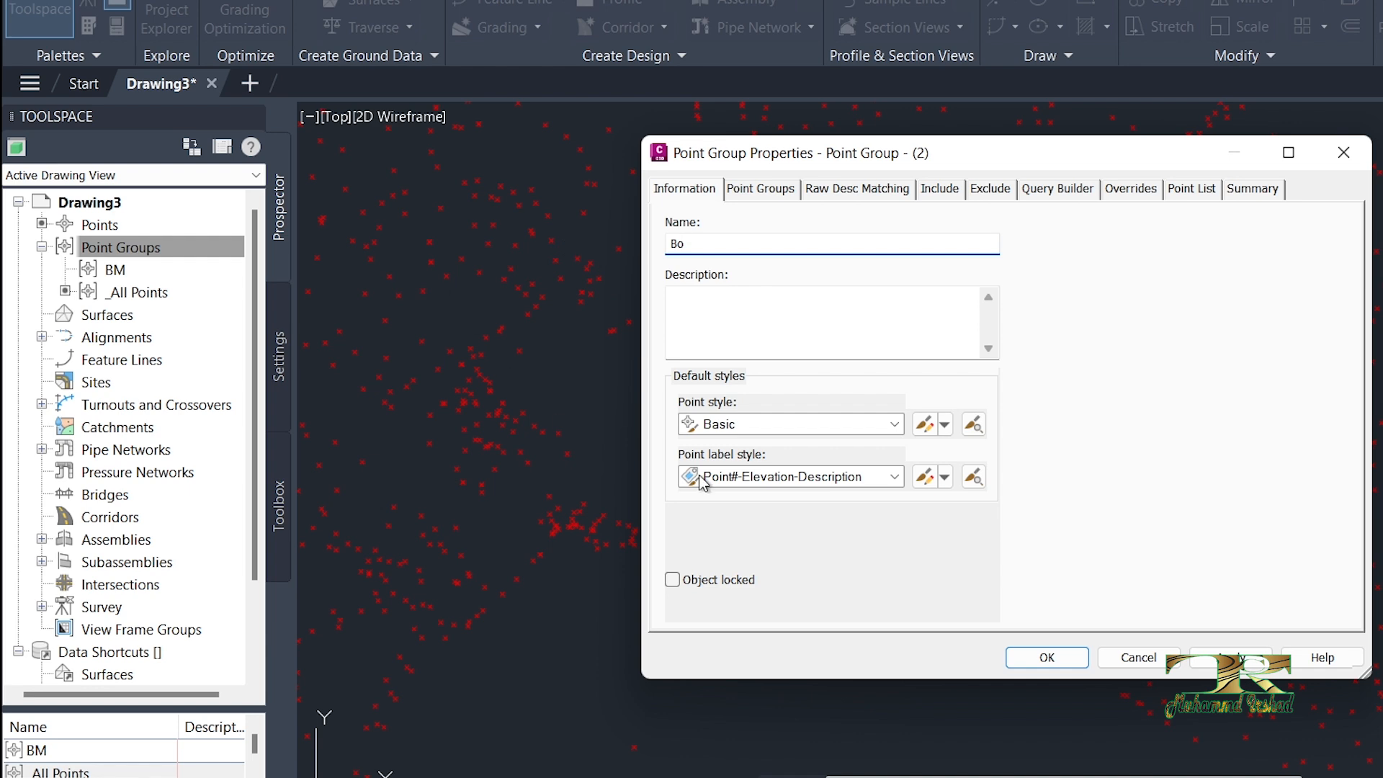
left_click(827, 479)
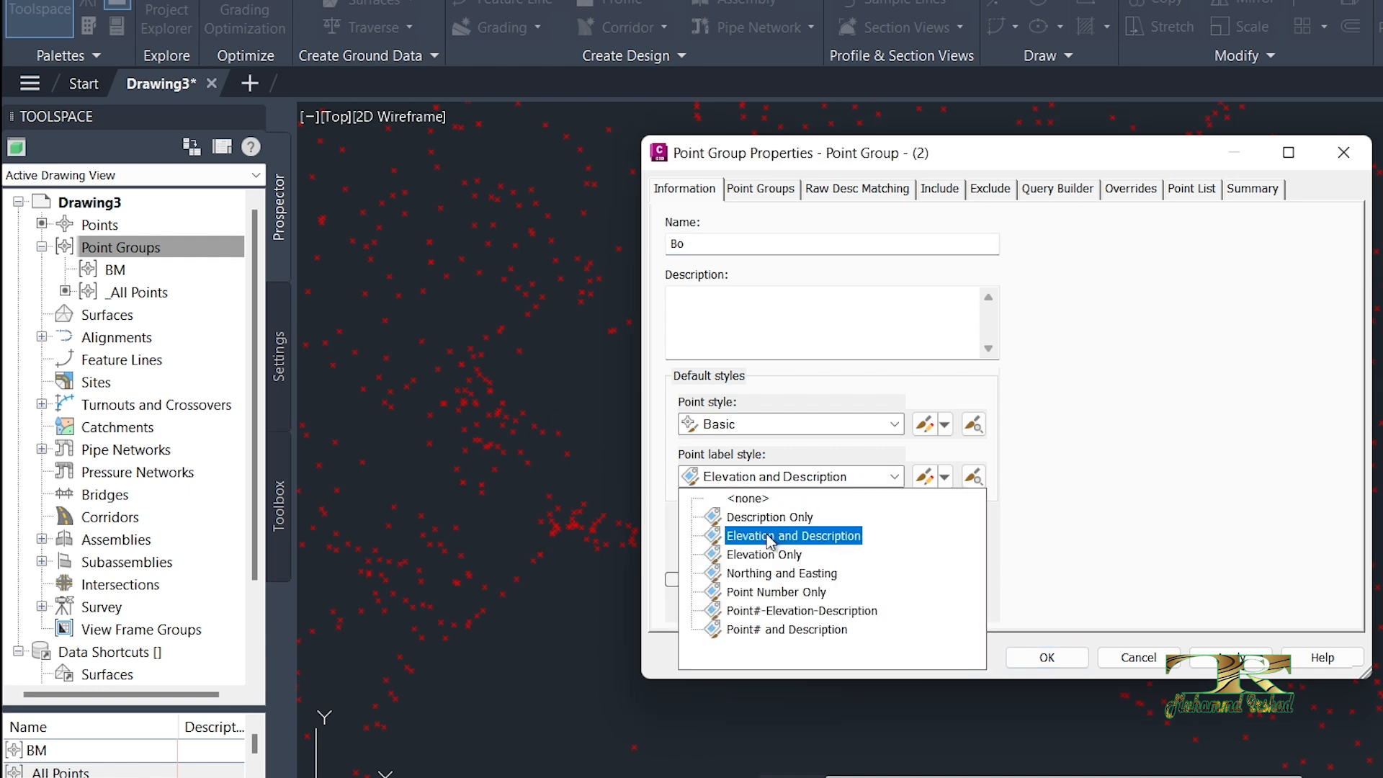
left_click(774, 536)
Step: Edit the Elevation and Description label style, setting the Point Description component's text height to 1.5 mm
left_click(924, 479)
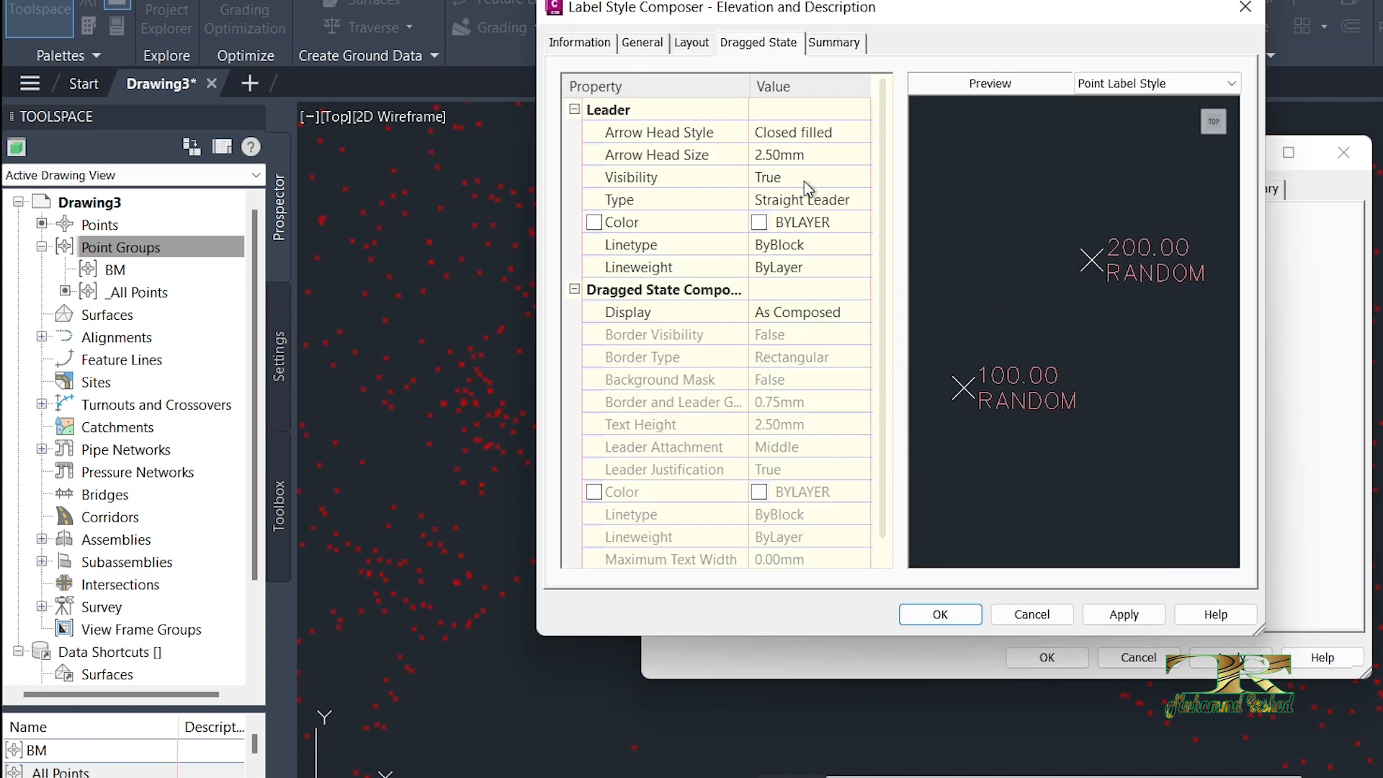
left_click(760, 155)
left_click(692, 42)
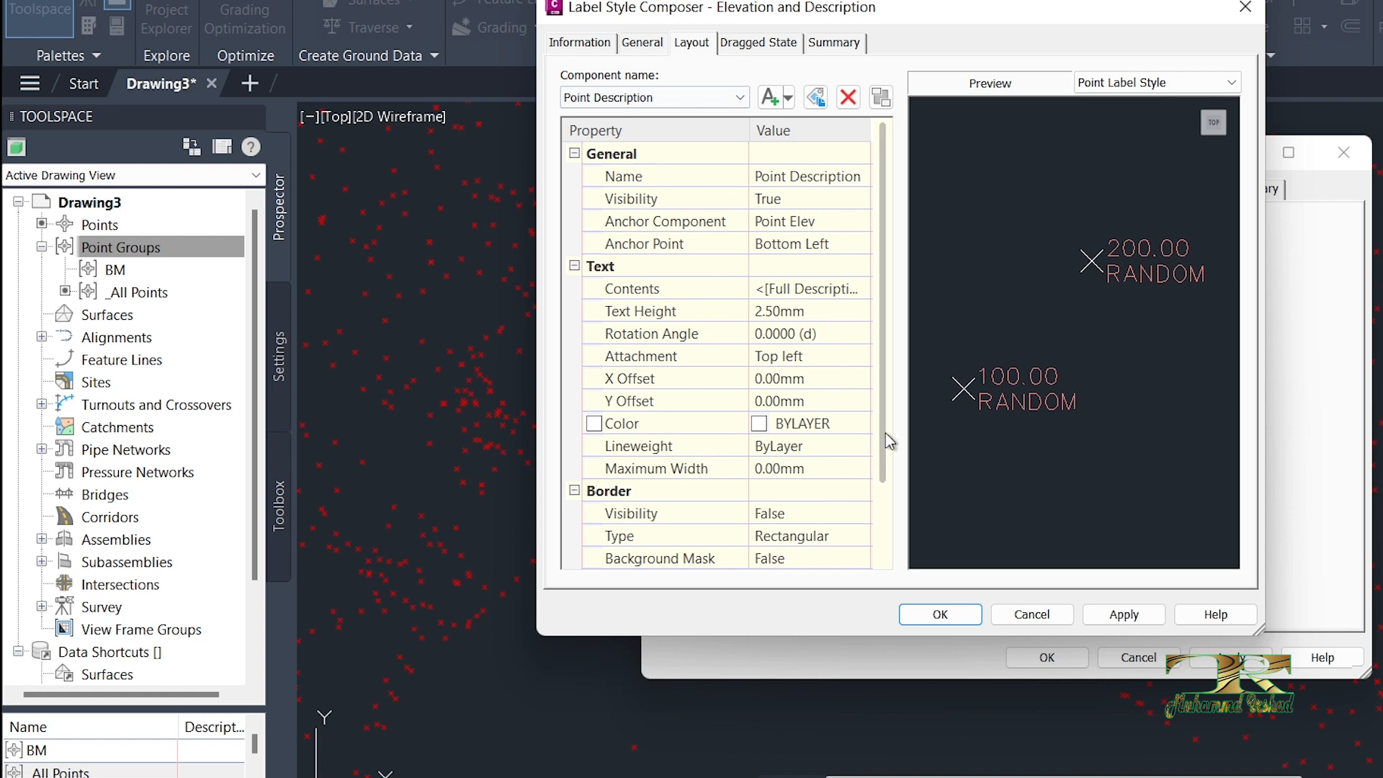
left_click(802, 312)
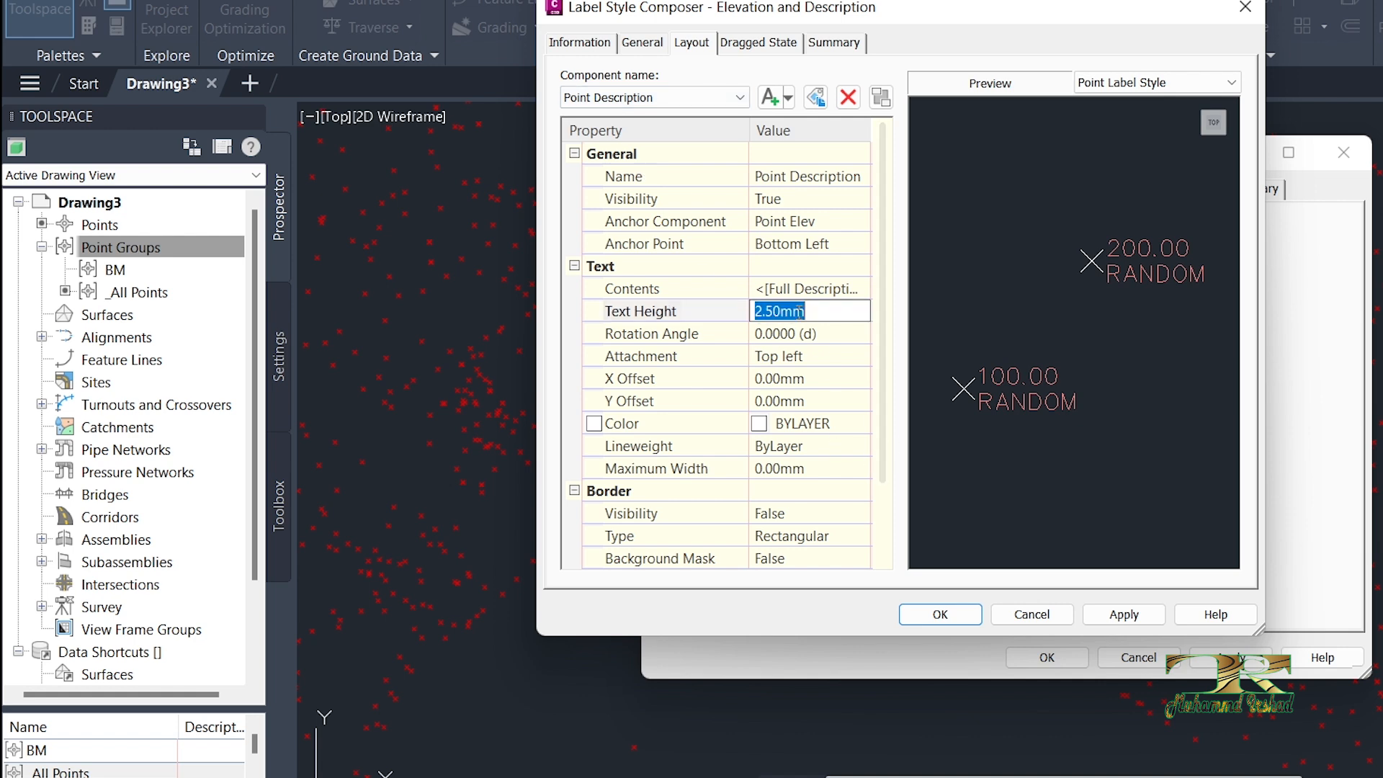
type("1.5")
Step: Set the Point Elev component's text height to 1.5 mm, save the label style and create the Bo group
left_click(739, 97)
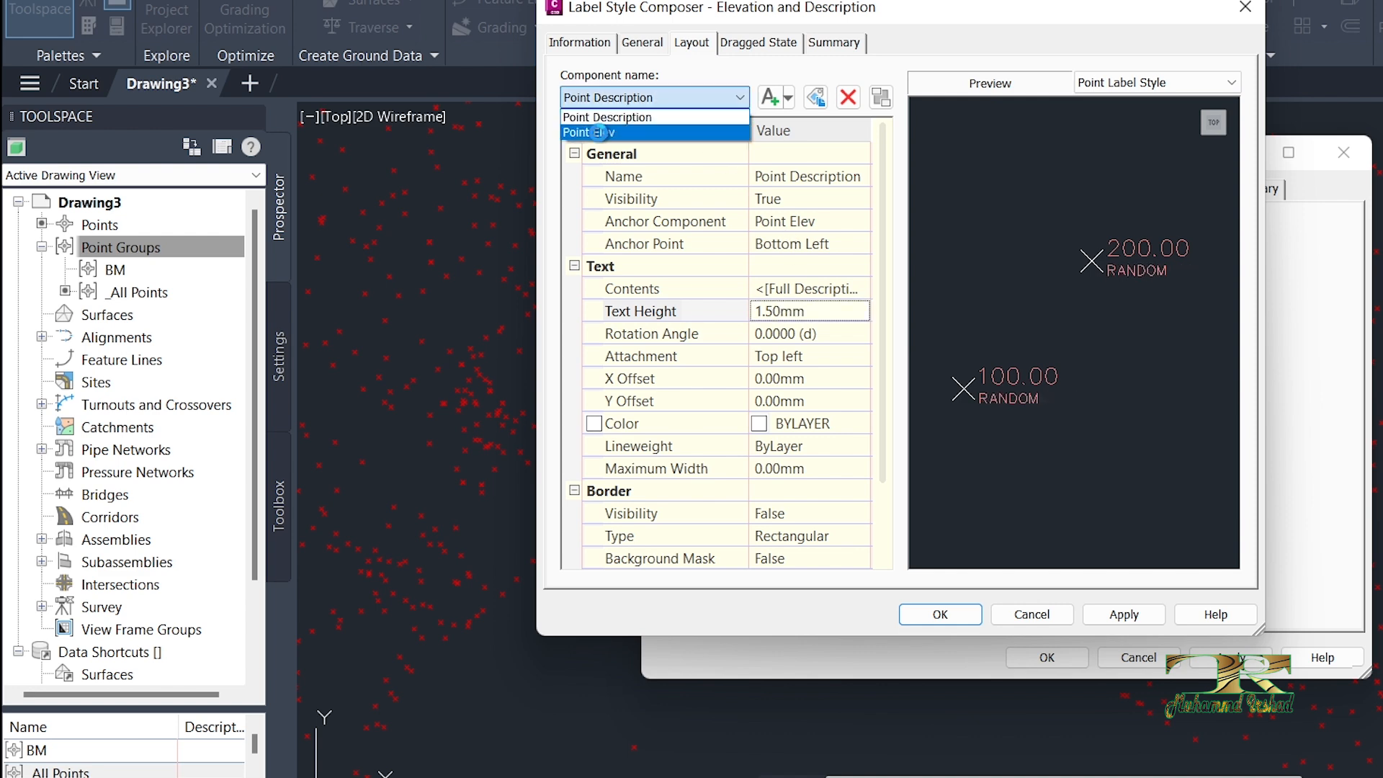
left_click(598, 127)
left_click(796, 311)
type("1.5")
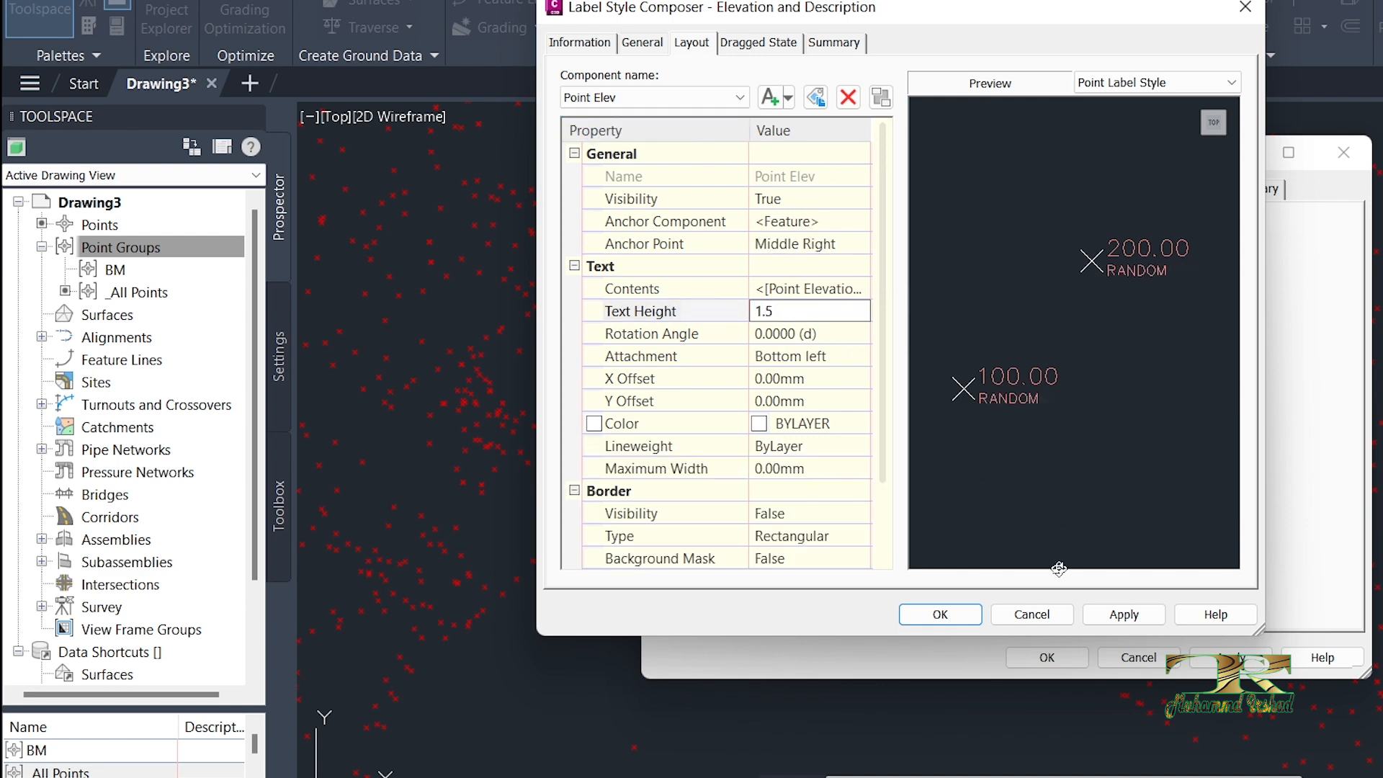
left_click(965, 618)
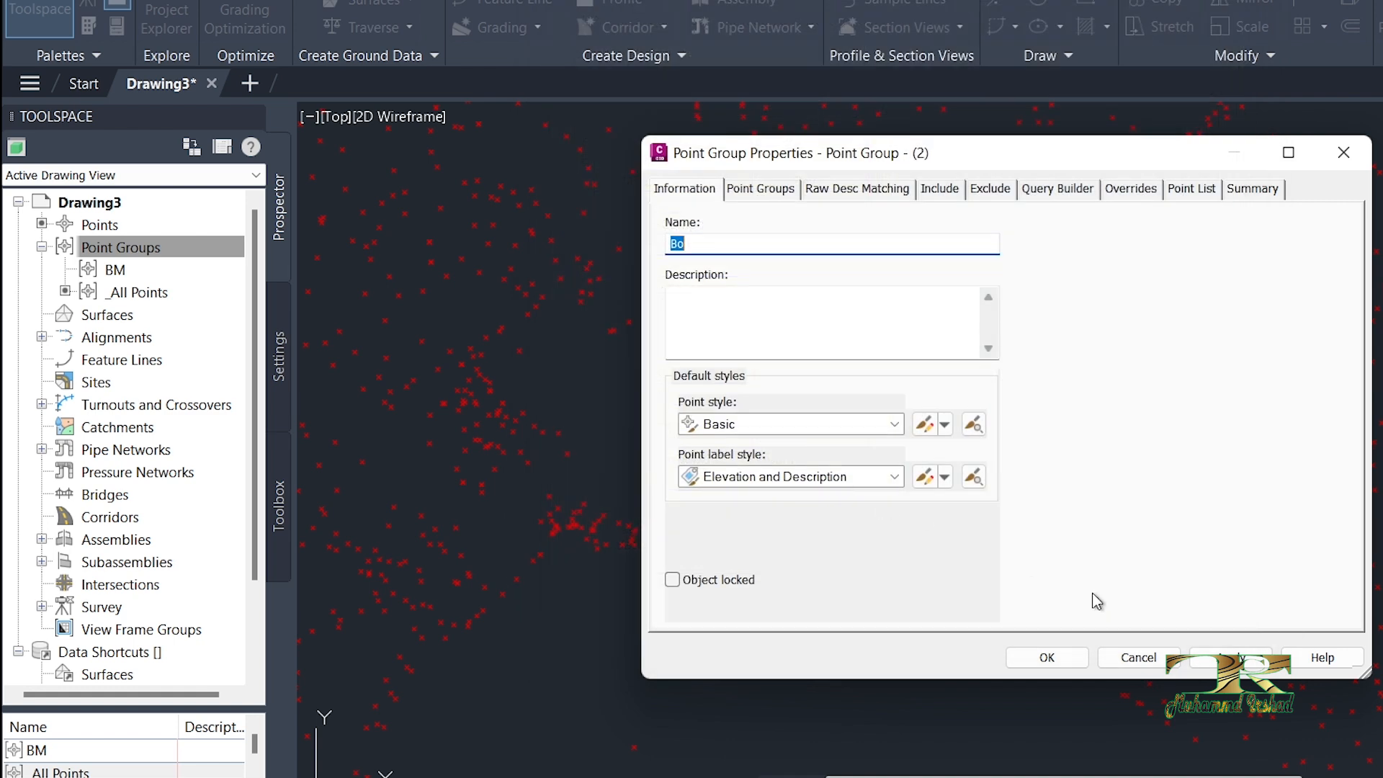
left_click(1227, 655)
left_click(1048, 656)
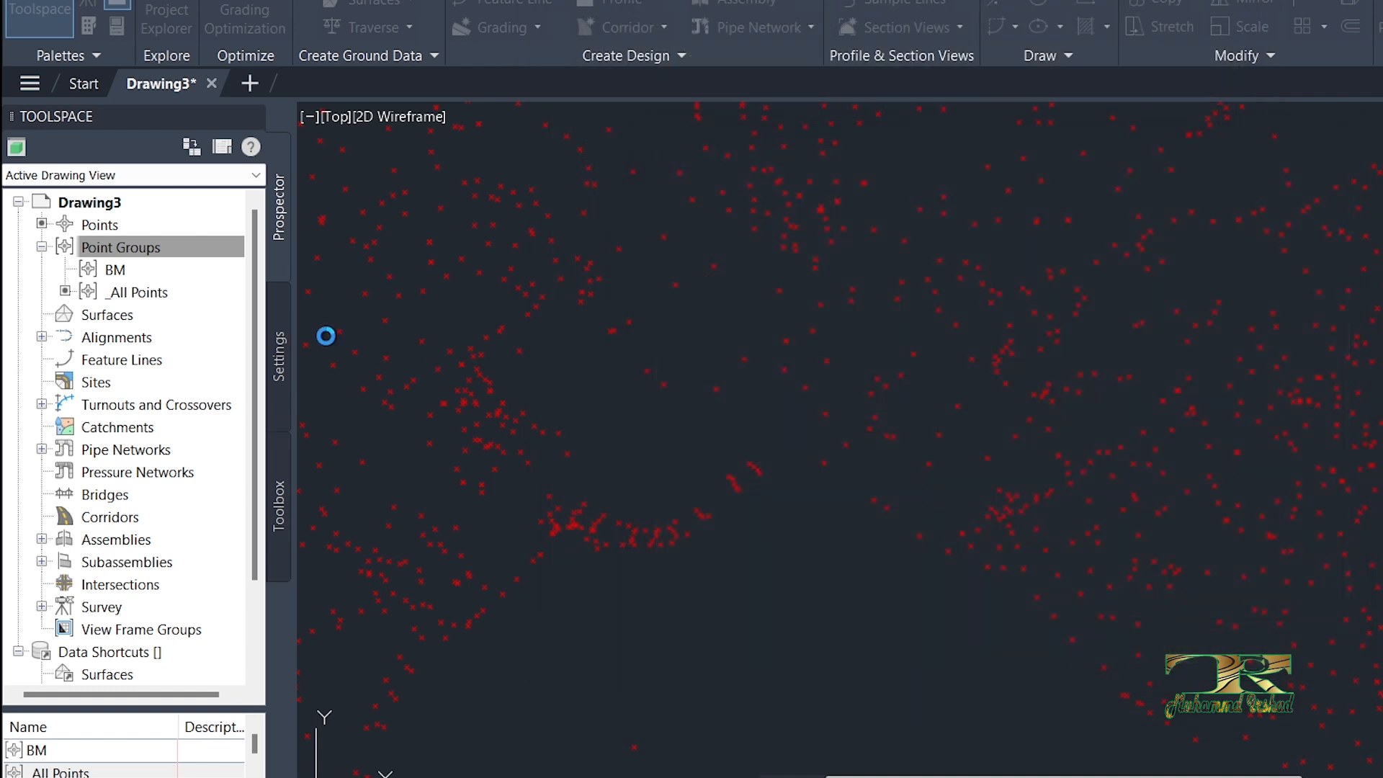
Step: Create a third point group named S.H that uses the Elevation and Description label style
right_click(144, 247)
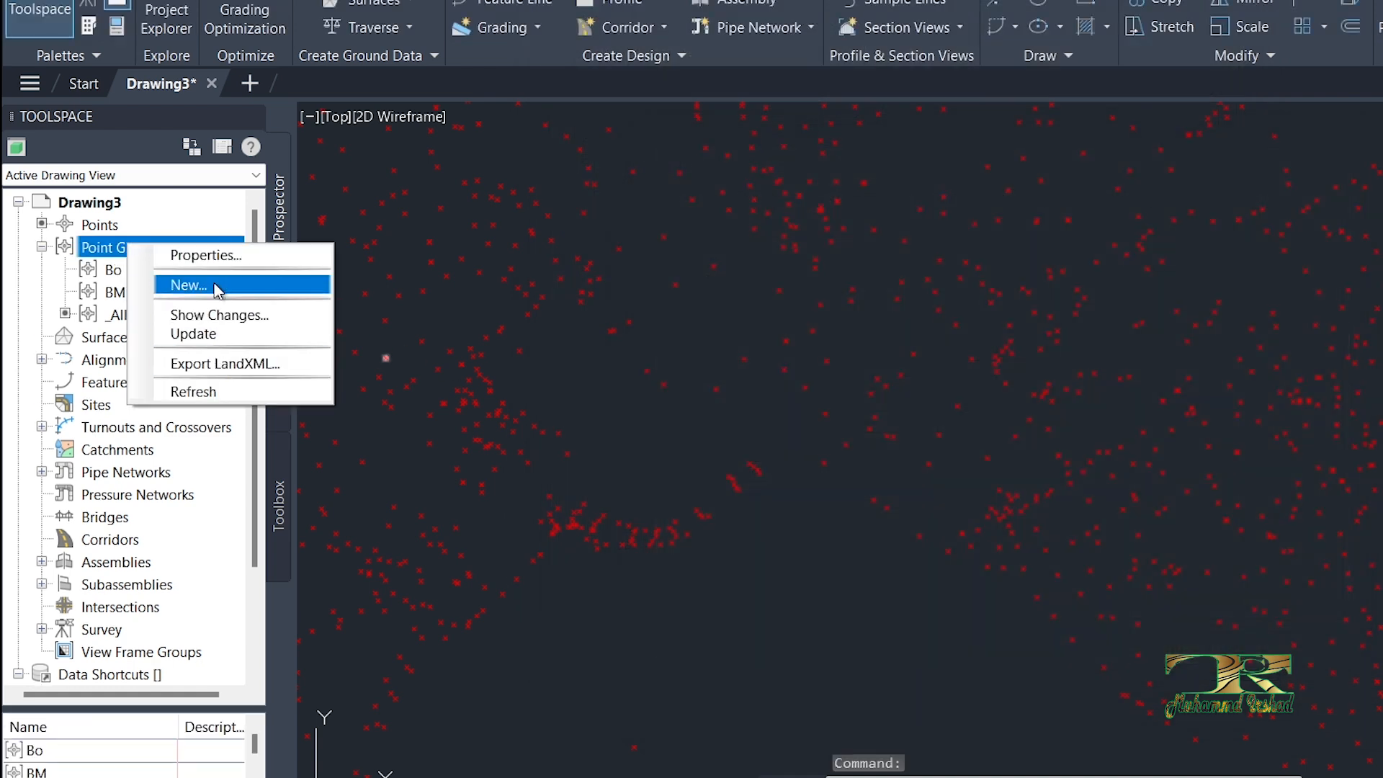
left_click(191, 285)
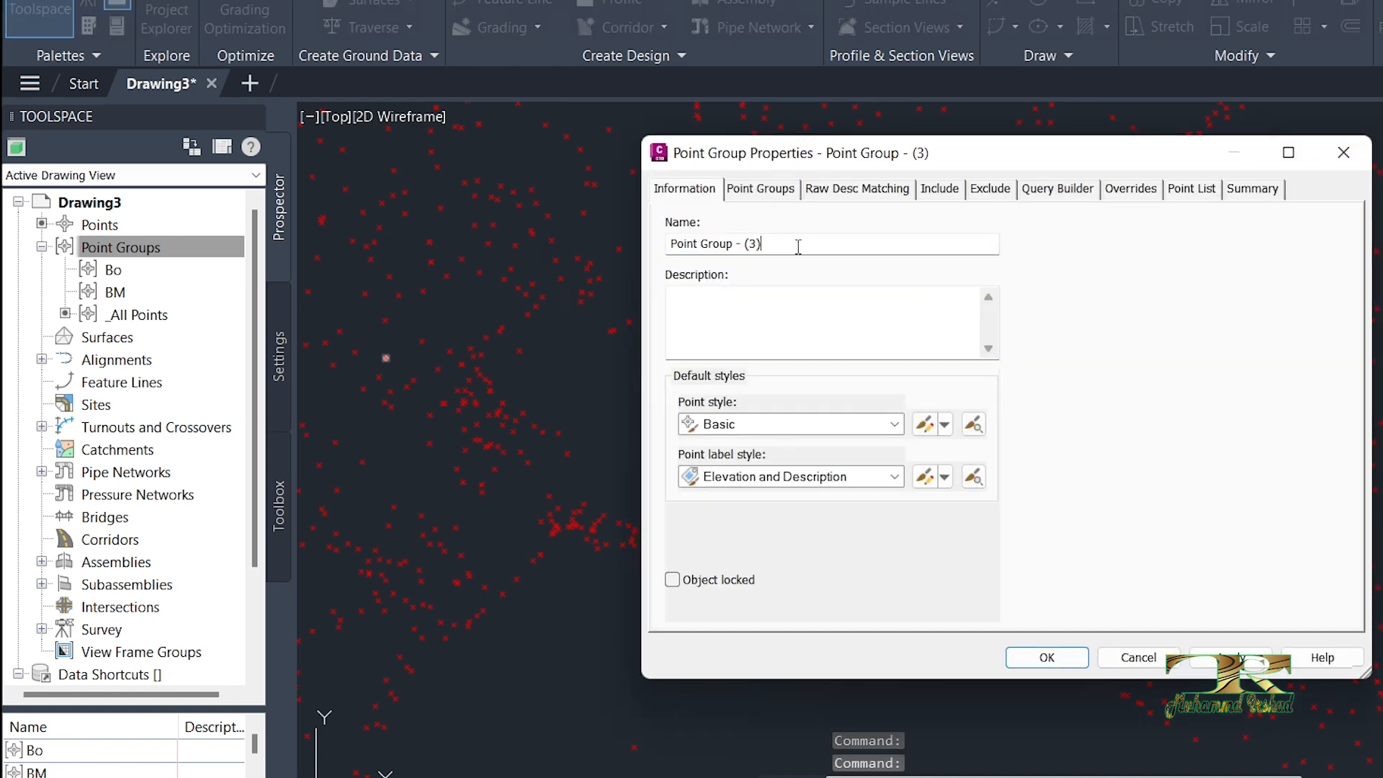
type("S.")
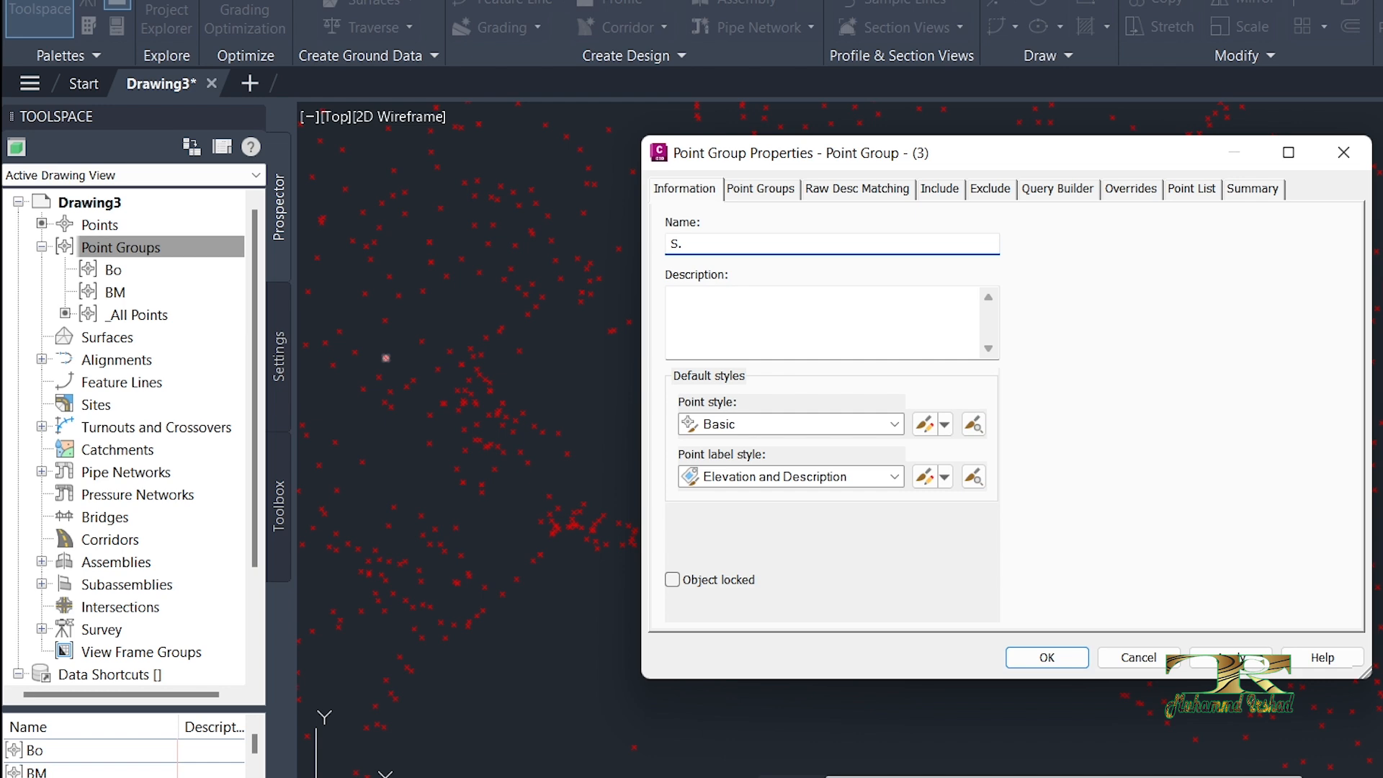
type("H")
left_click(785, 477)
left_click(785, 481)
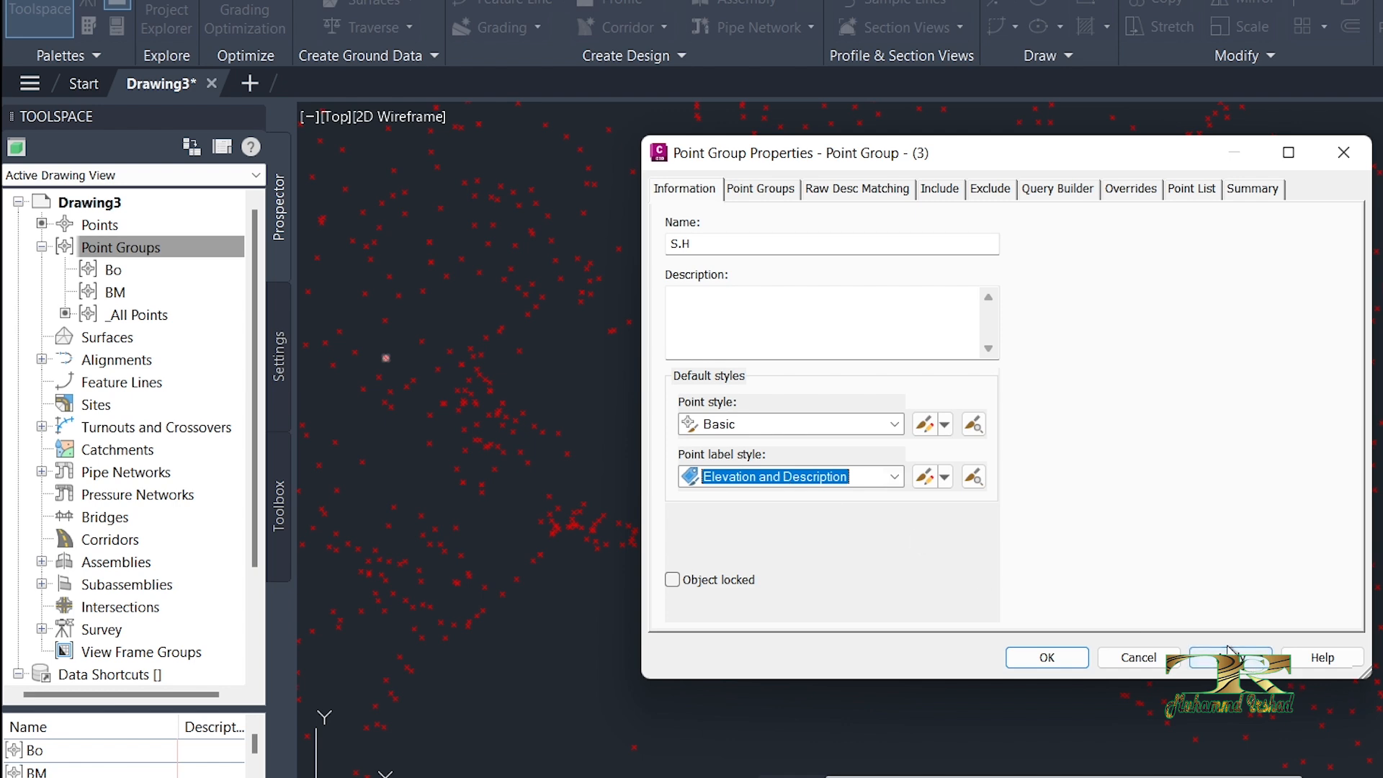
left_click(1052, 655)
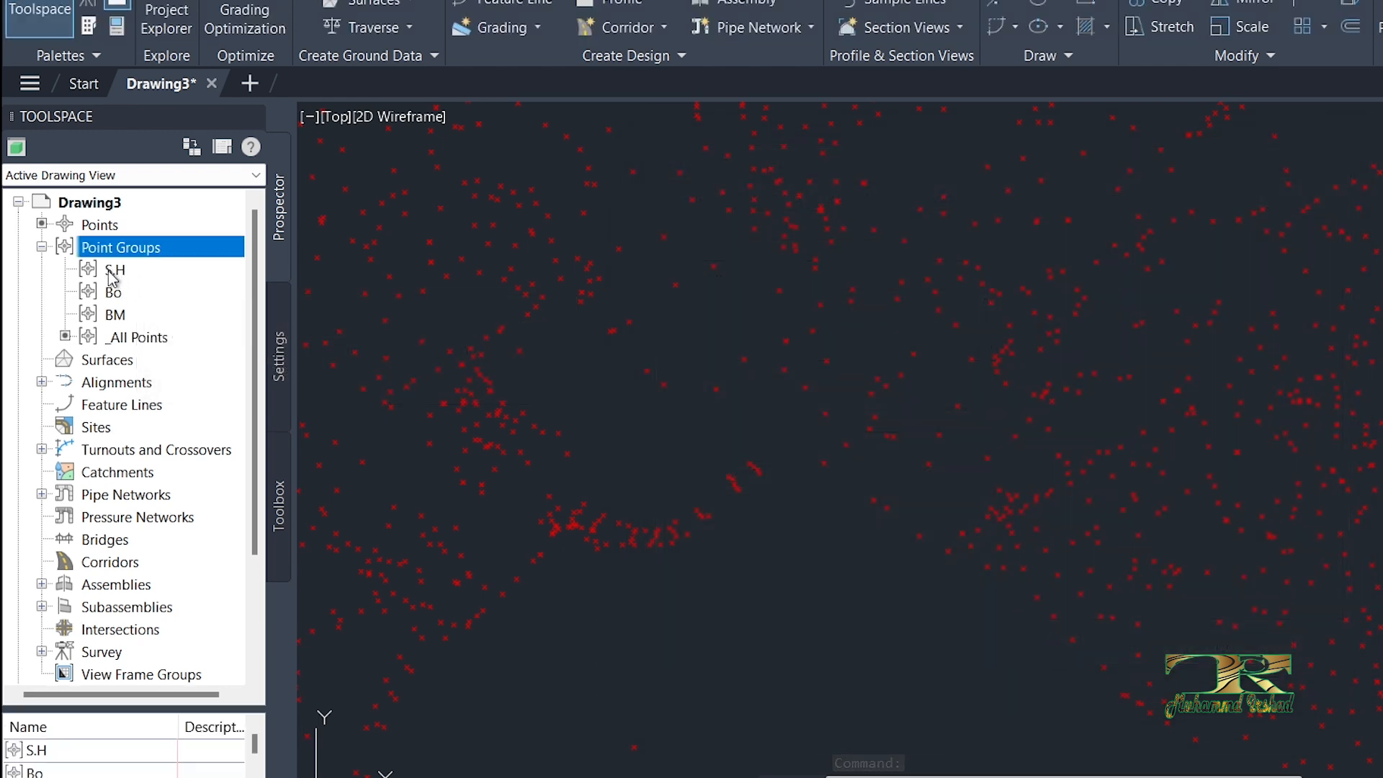
Step: Open the S.H point group's properties and review its point group, raw description matching and include criteria
left_click(113, 272)
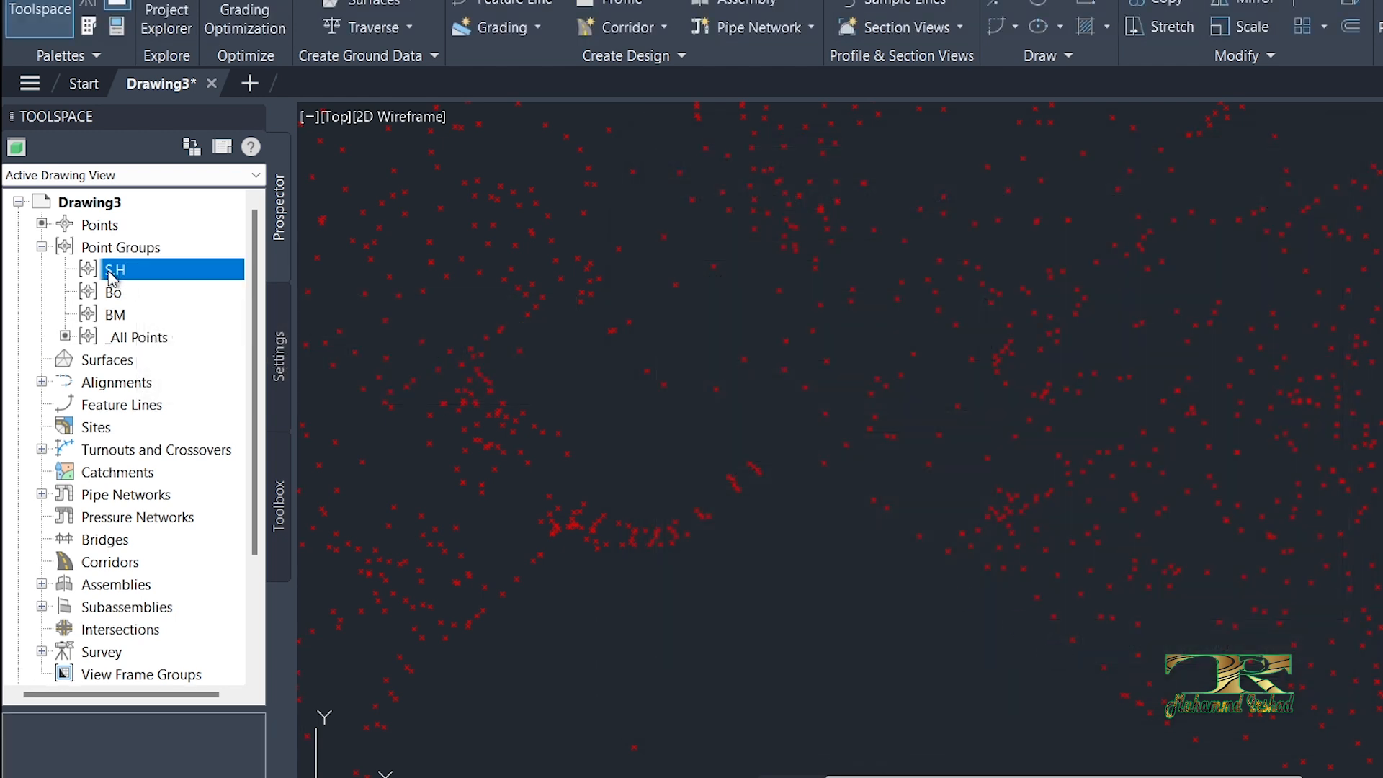
right_click(110, 278)
left_click(146, 283)
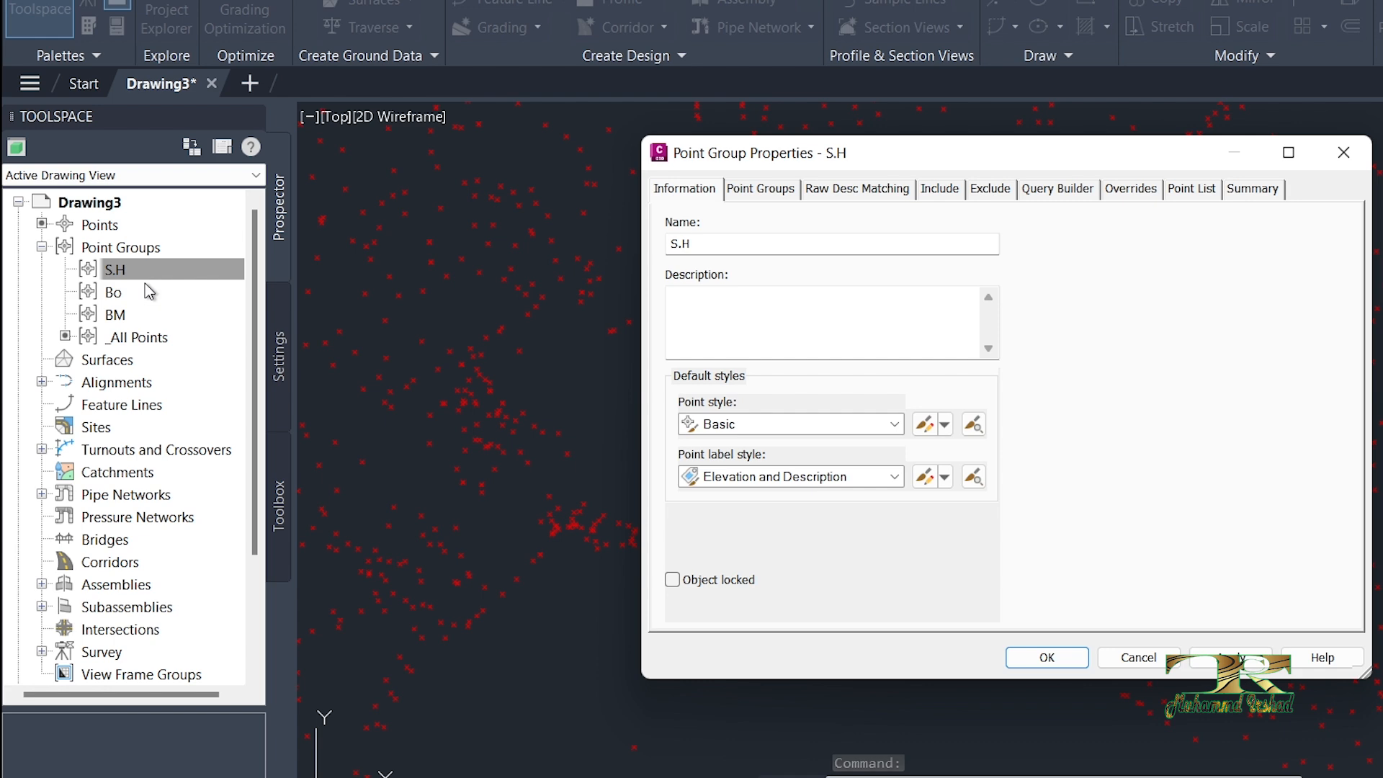
left_click(761, 192)
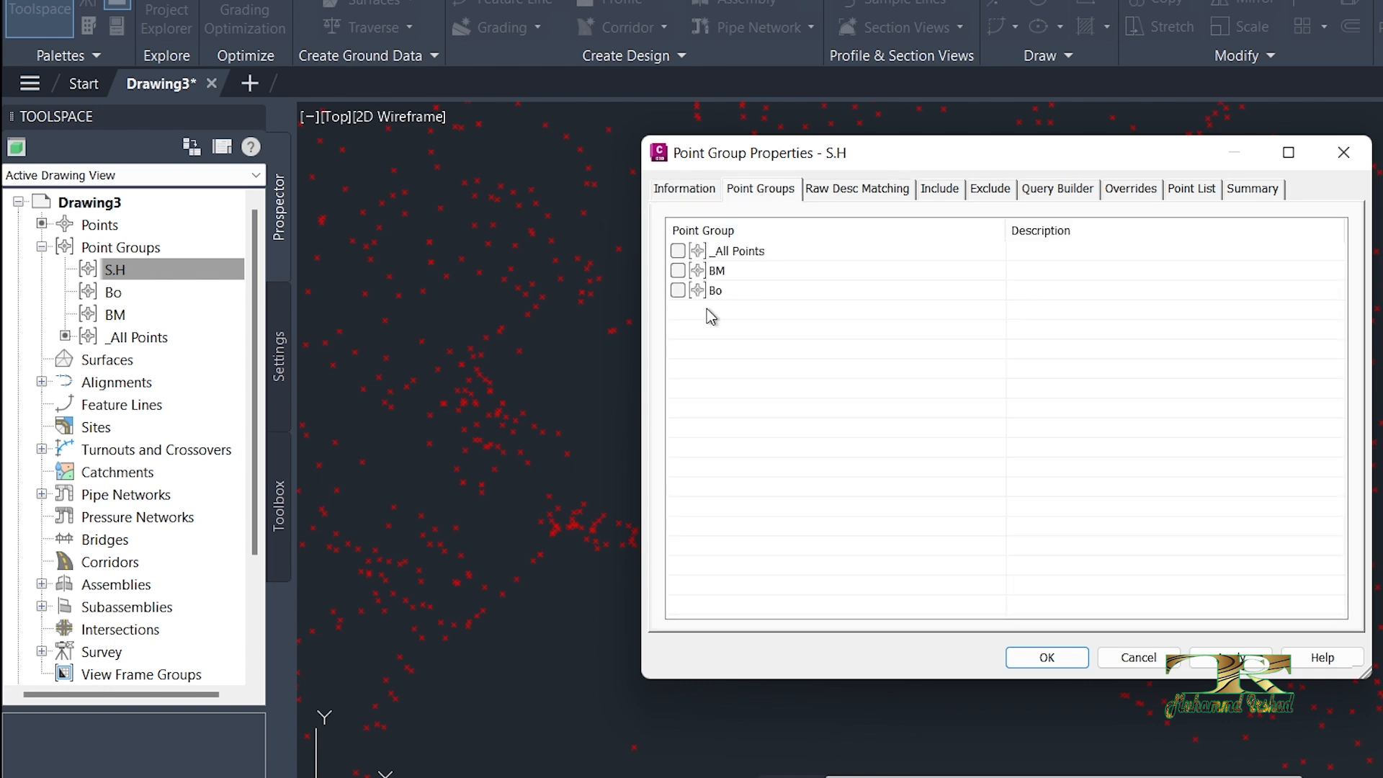
left_click(858, 191)
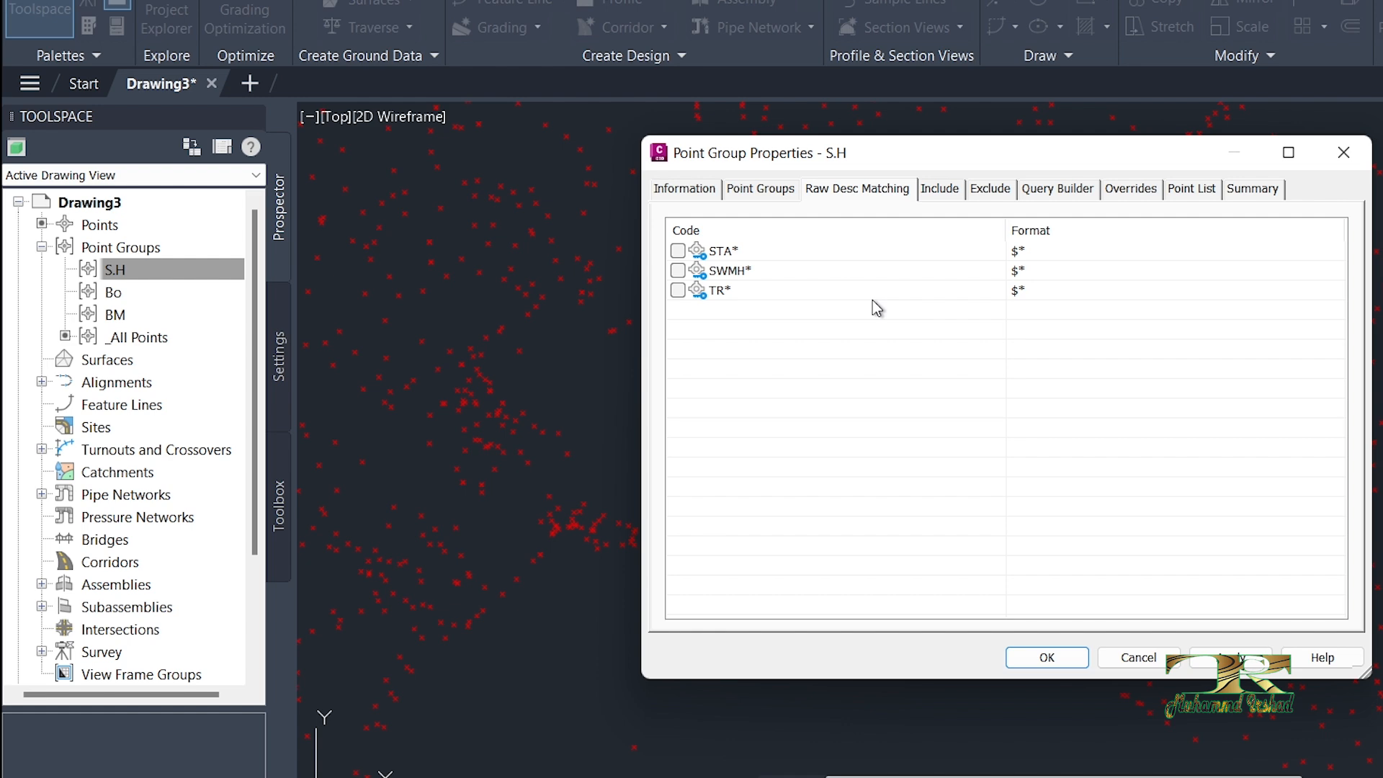
left_click(944, 196)
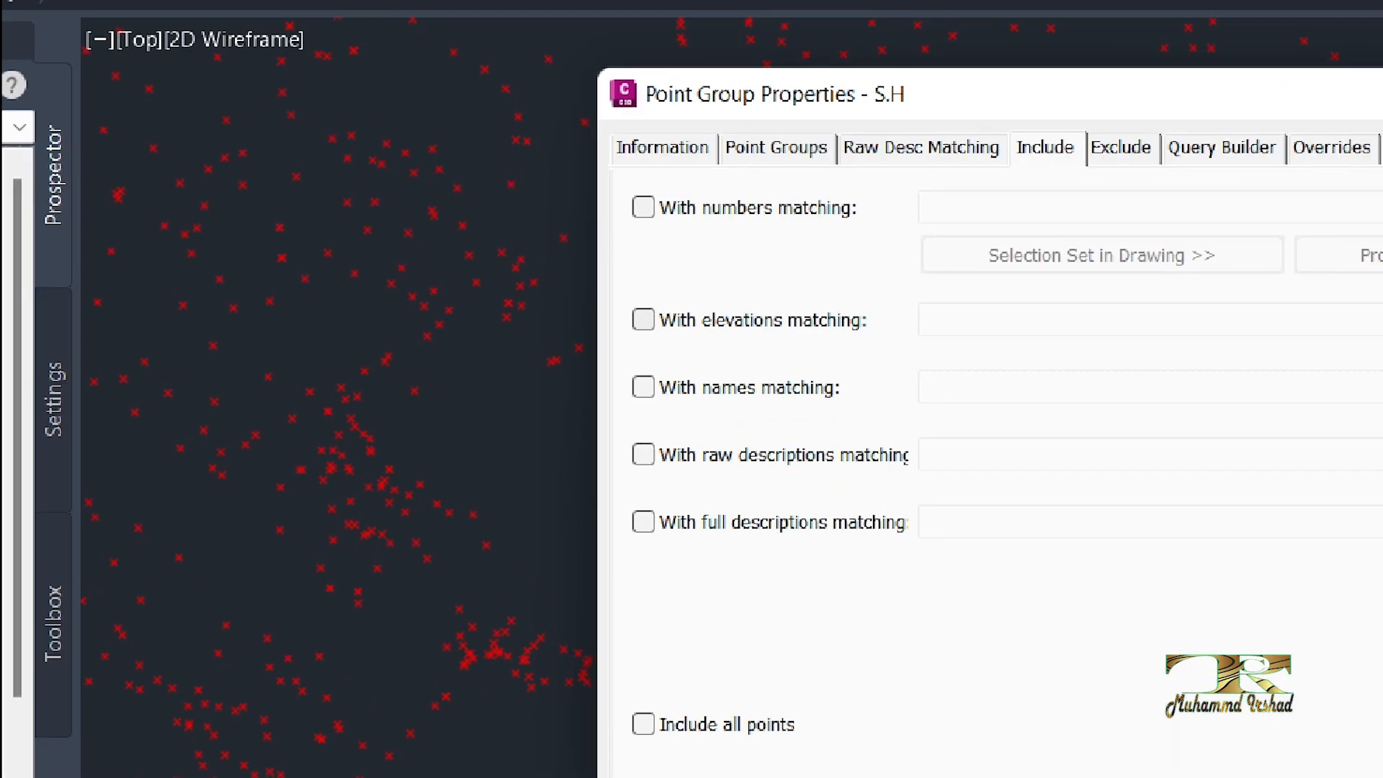
left_click_drag(611, 178, 890, 247)
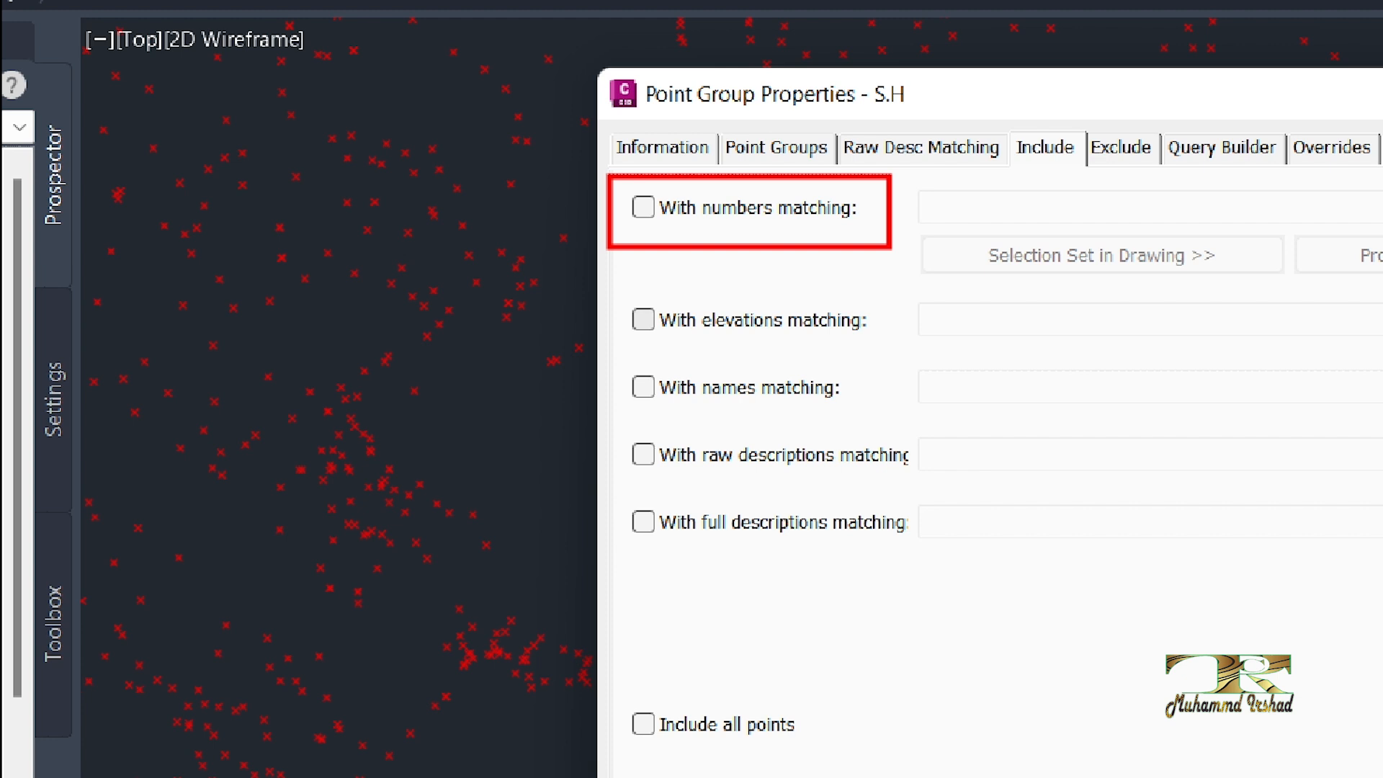
mouse_move(637, 286)
left_mouse_down("ctrl")
mouse_move(867, 363)
mouse_move(917, 363)
left_mouse_up("ctrl")
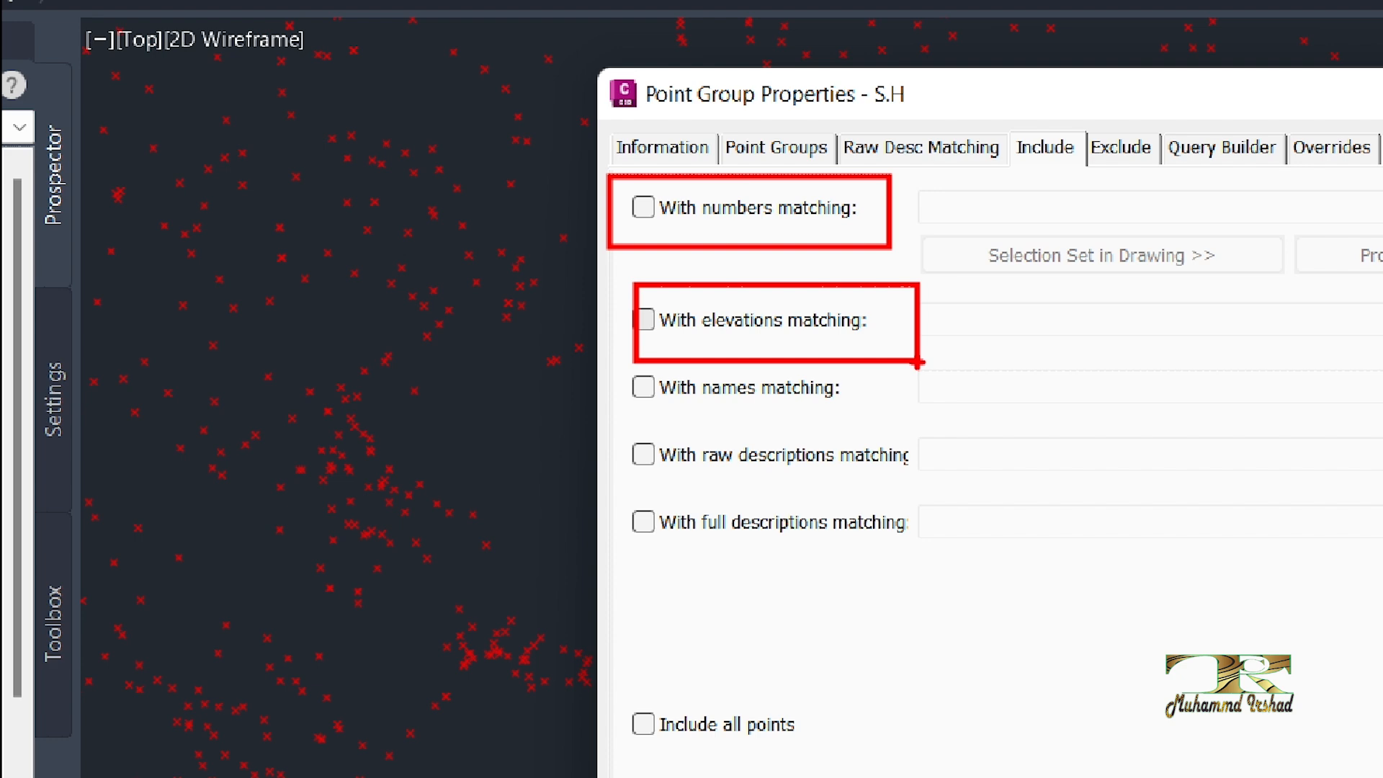
mouse_move(629, 428)
left_mouse_down("ctrl")
mouse_move(667, 459)
mouse_move(953, 510)
mouse_move(945, 495)
left_mouse_up("ctrl")
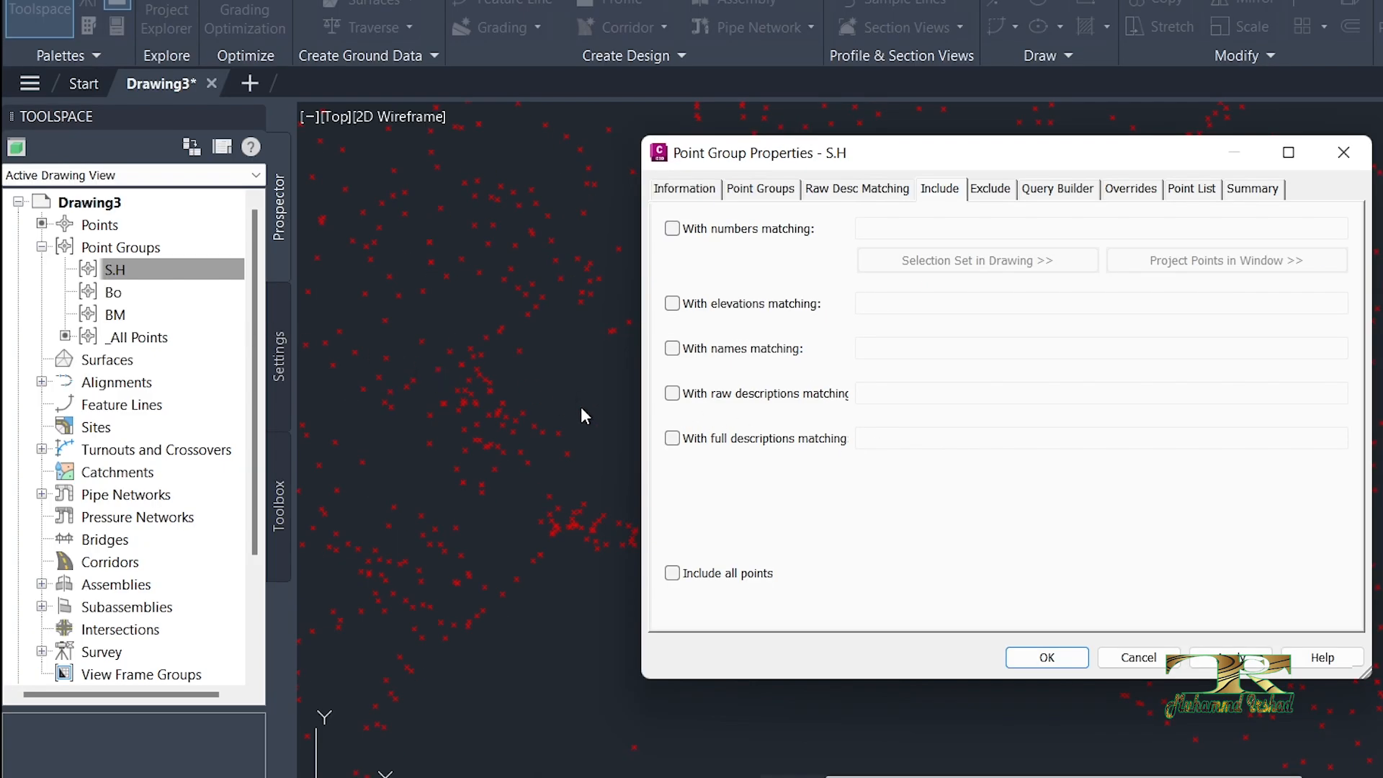
Step: Include points by raw description in the S.H group, copying the code SPOT.HIGHT from cell G25 of the Excel sheet
left_click(672, 394)
left_click(873, 396)
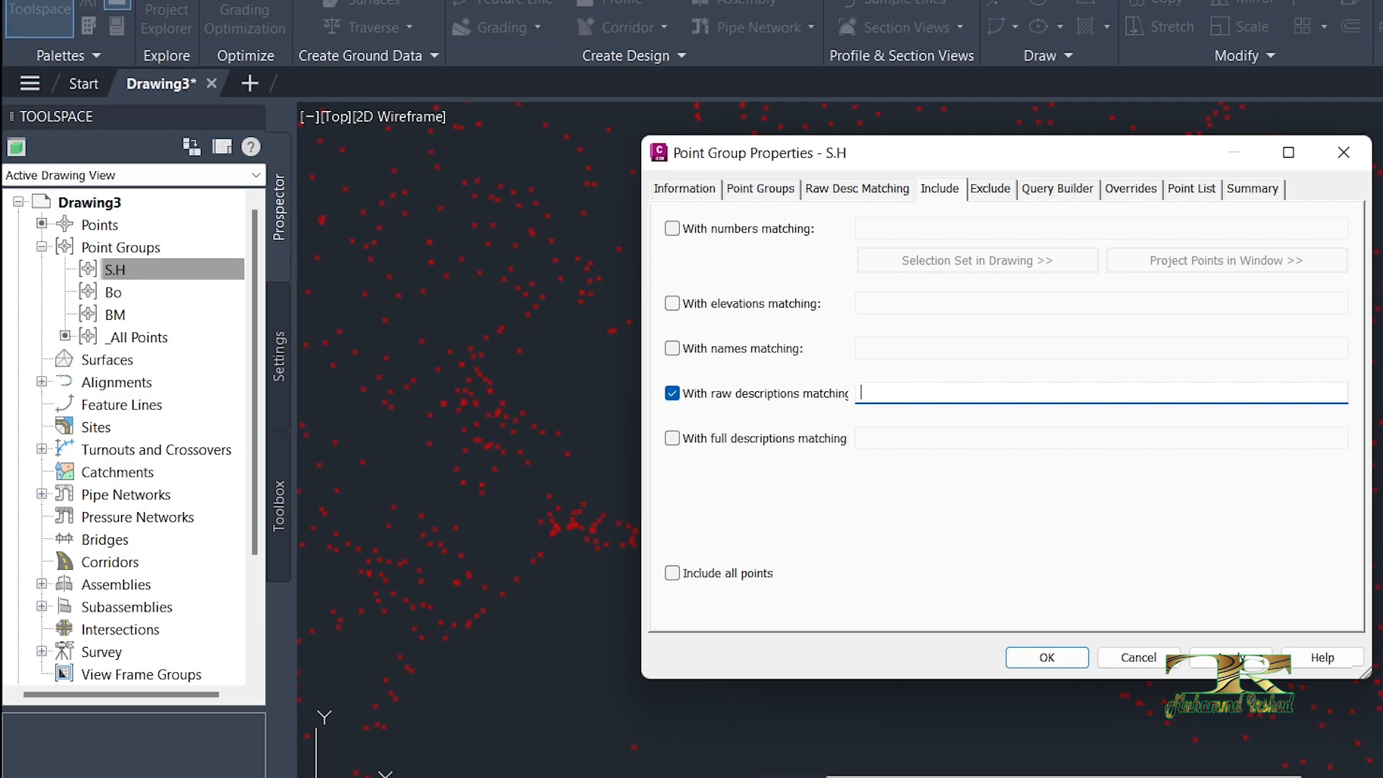
left_click(936, 777)
scroll(710, 590, "down", 1)
double_click(611, 613)
left_click_drag(605, 614, 484, 613)
key("ctrl+c")
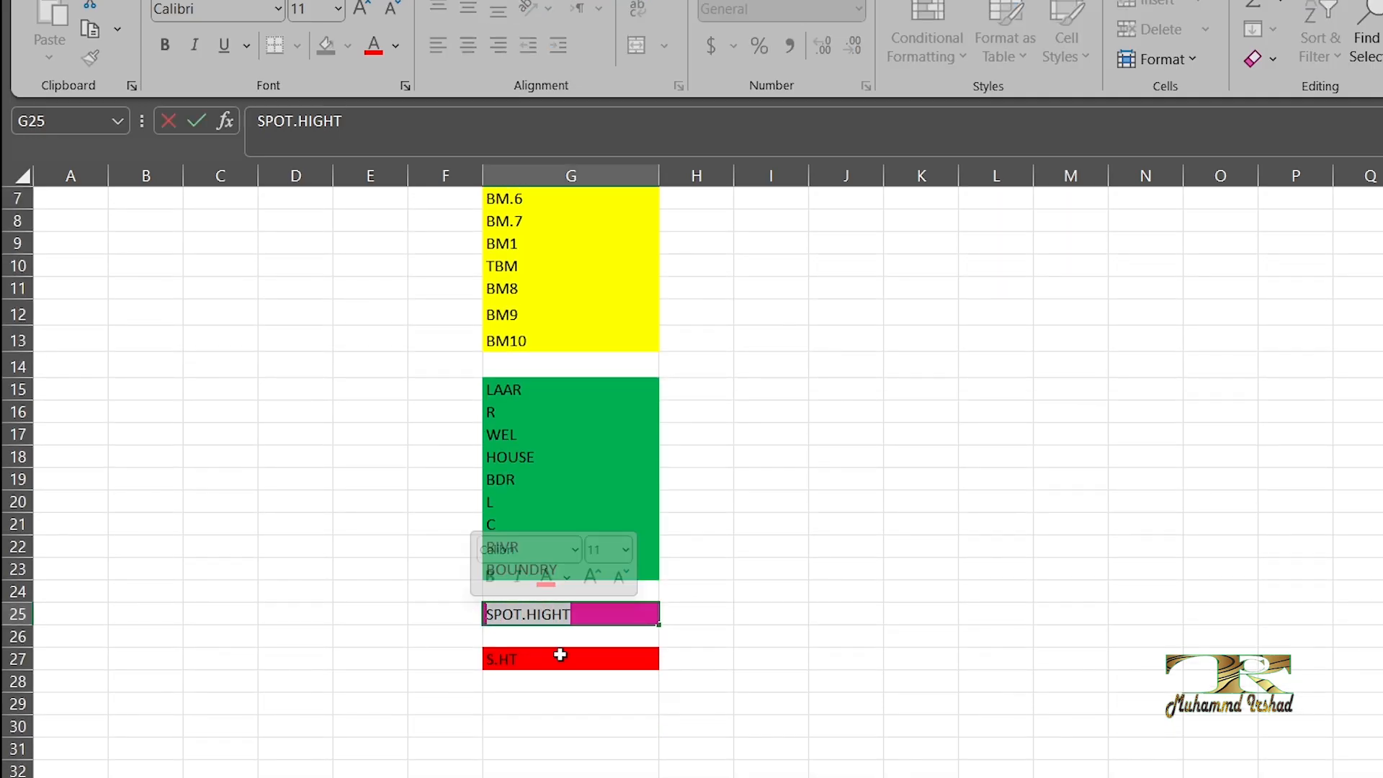
key("alt+Tab")
key("ctrl+v")
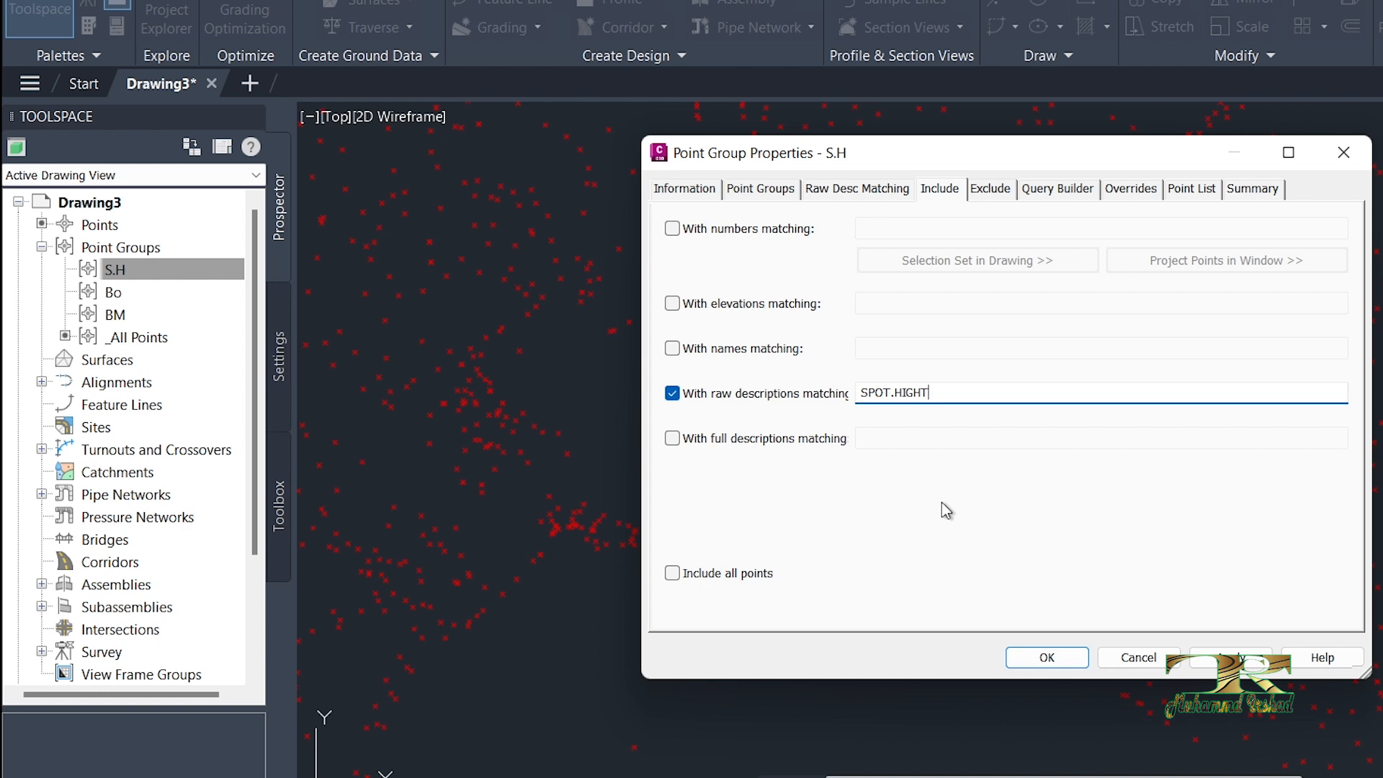
Step: Add S.HT, copied from cell G27 of the Excel sheet, as a second comma-separated raw description for the S.H group
type(",")
key("alt+Tab")
double_click(519, 664)
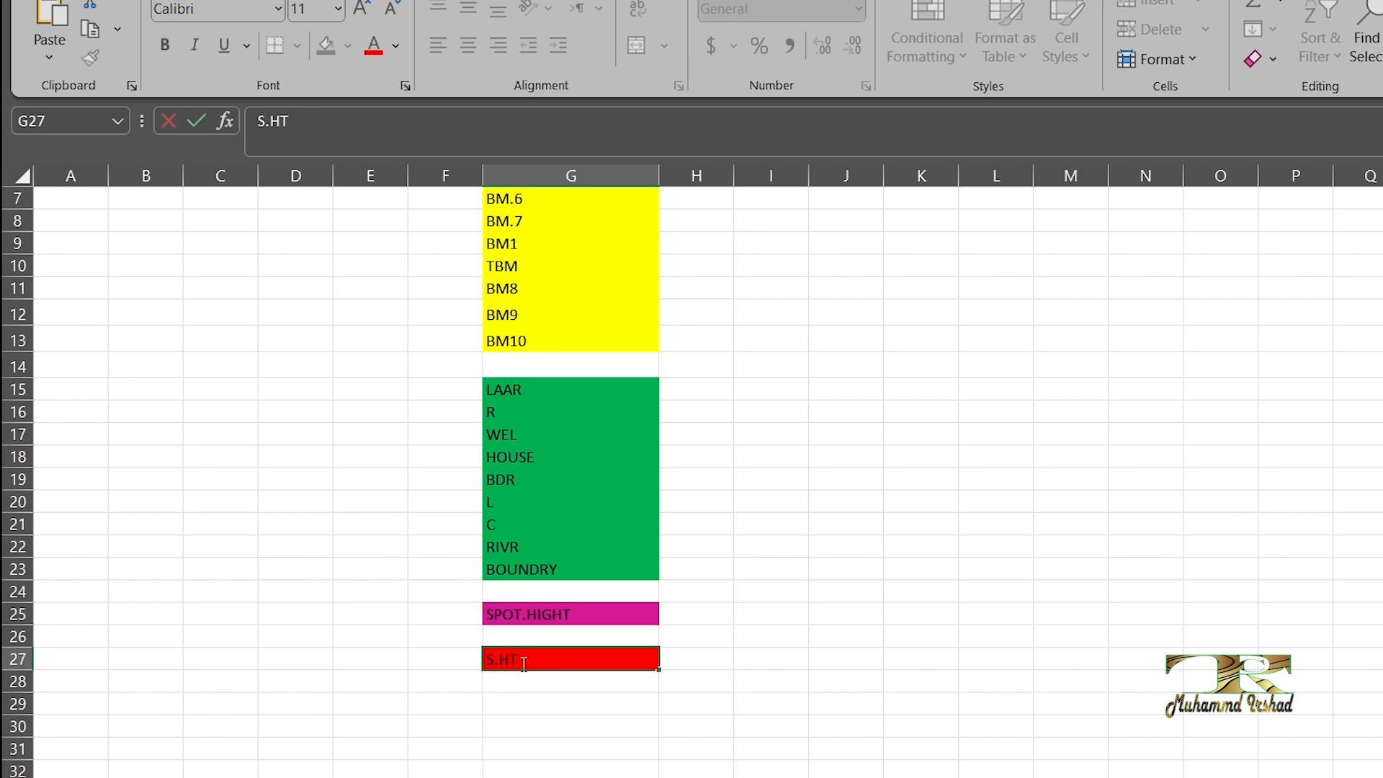
left_click_drag(524, 663, 459, 658)
key("ctrl+c")
key("alt+Tab")
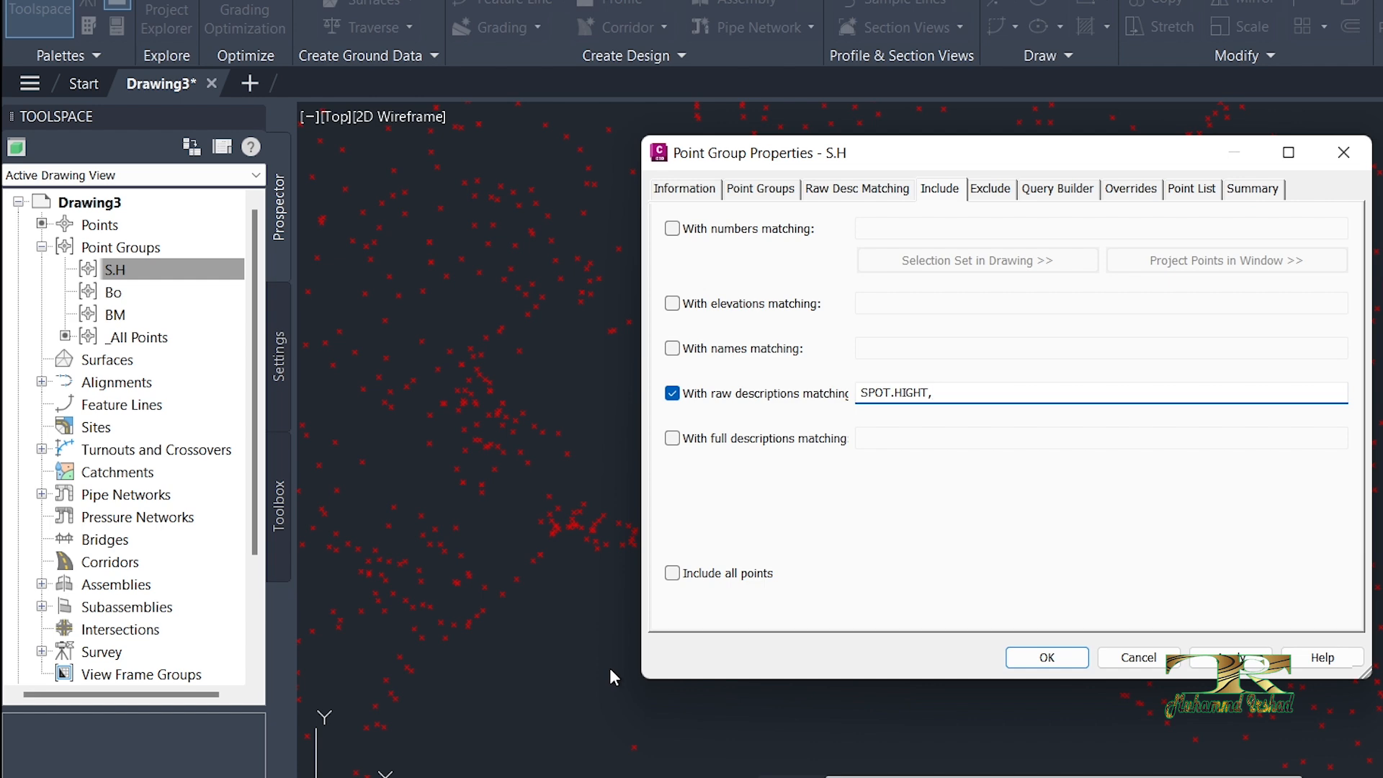
key("ctrl+v")
Step: Review the S.H group's point list to check the raw descriptions of the matched points
left_click(1176, 191)
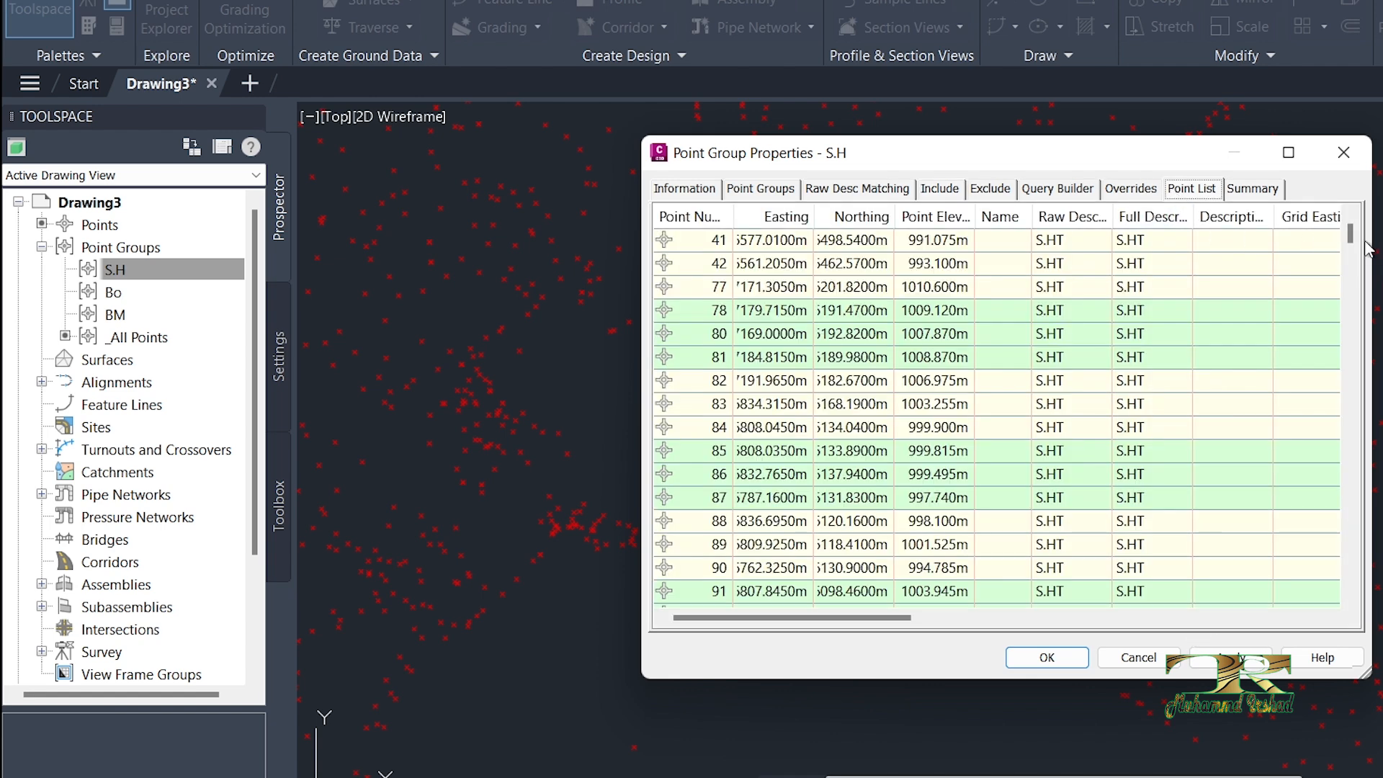
left_click_drag(1354, 238, 1351, 278)
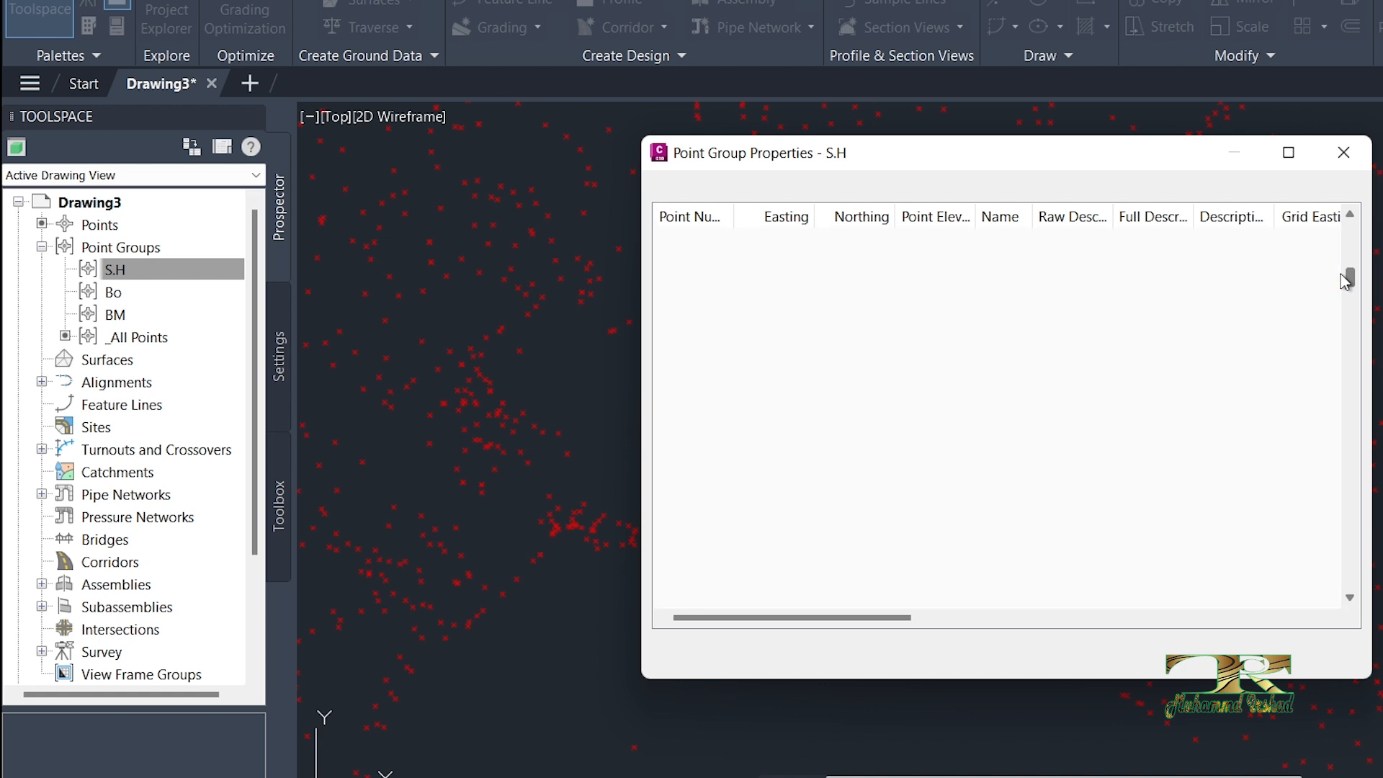
left_click_drag(1341, 328, 1340, 468)
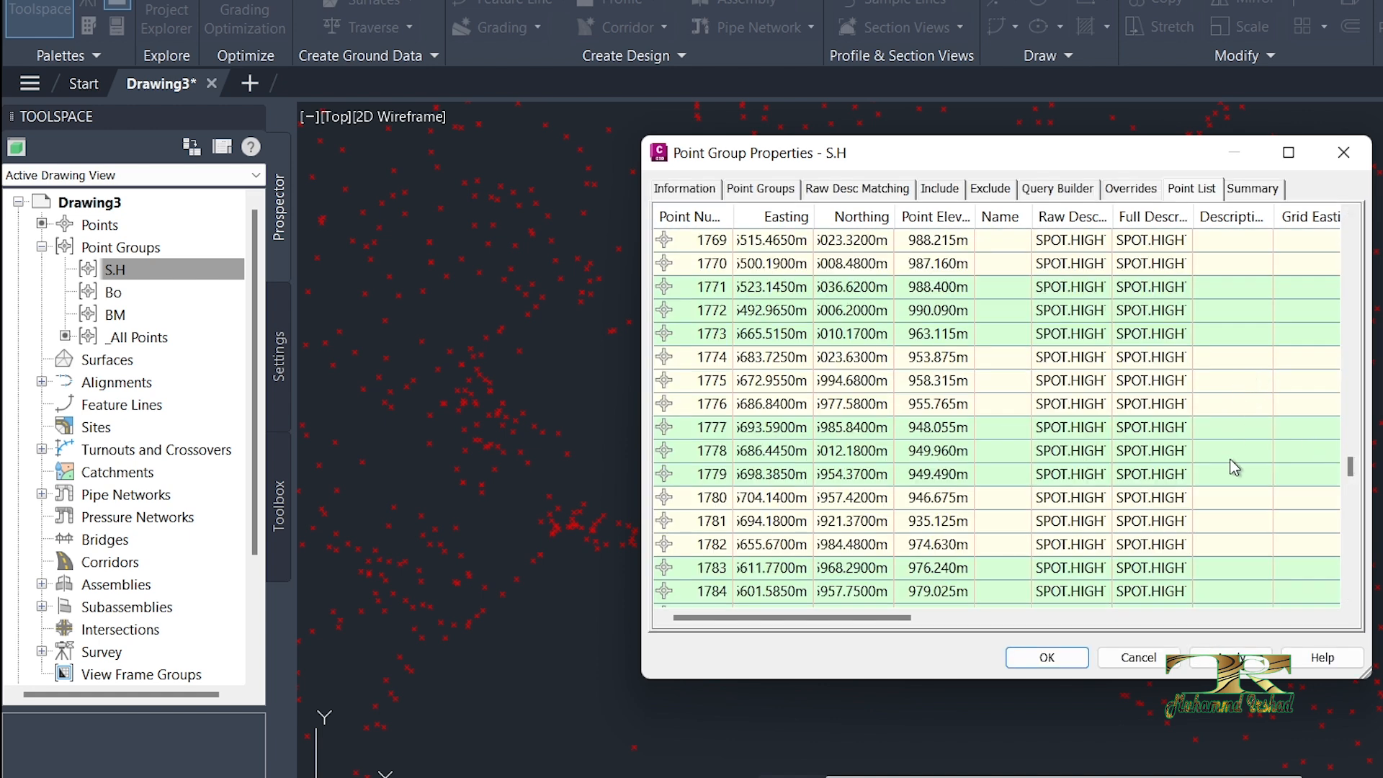
left_click_drag(1349, 468, 1347, 594)
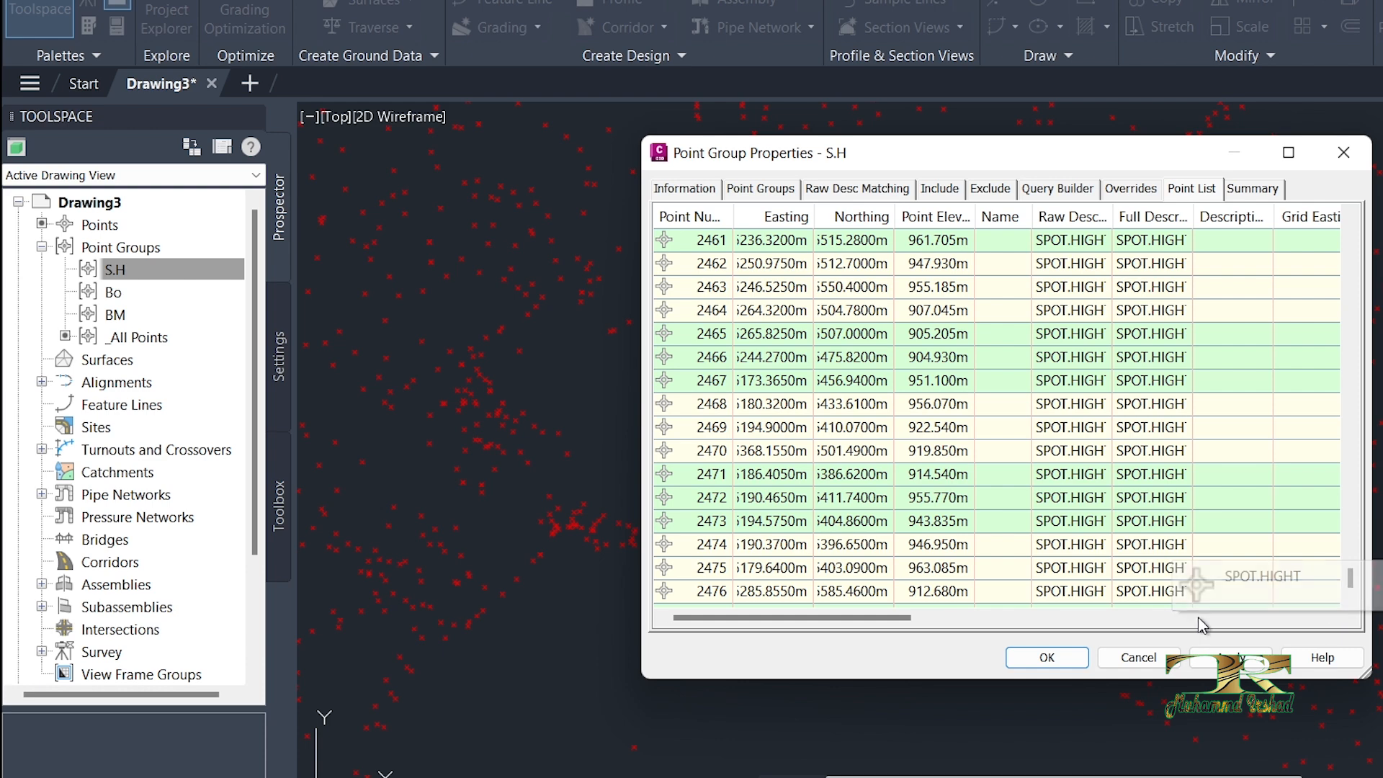
Step: Confirm the S.H point group's properties and check the labels on its points across the drawing
left_click(1058, 659)
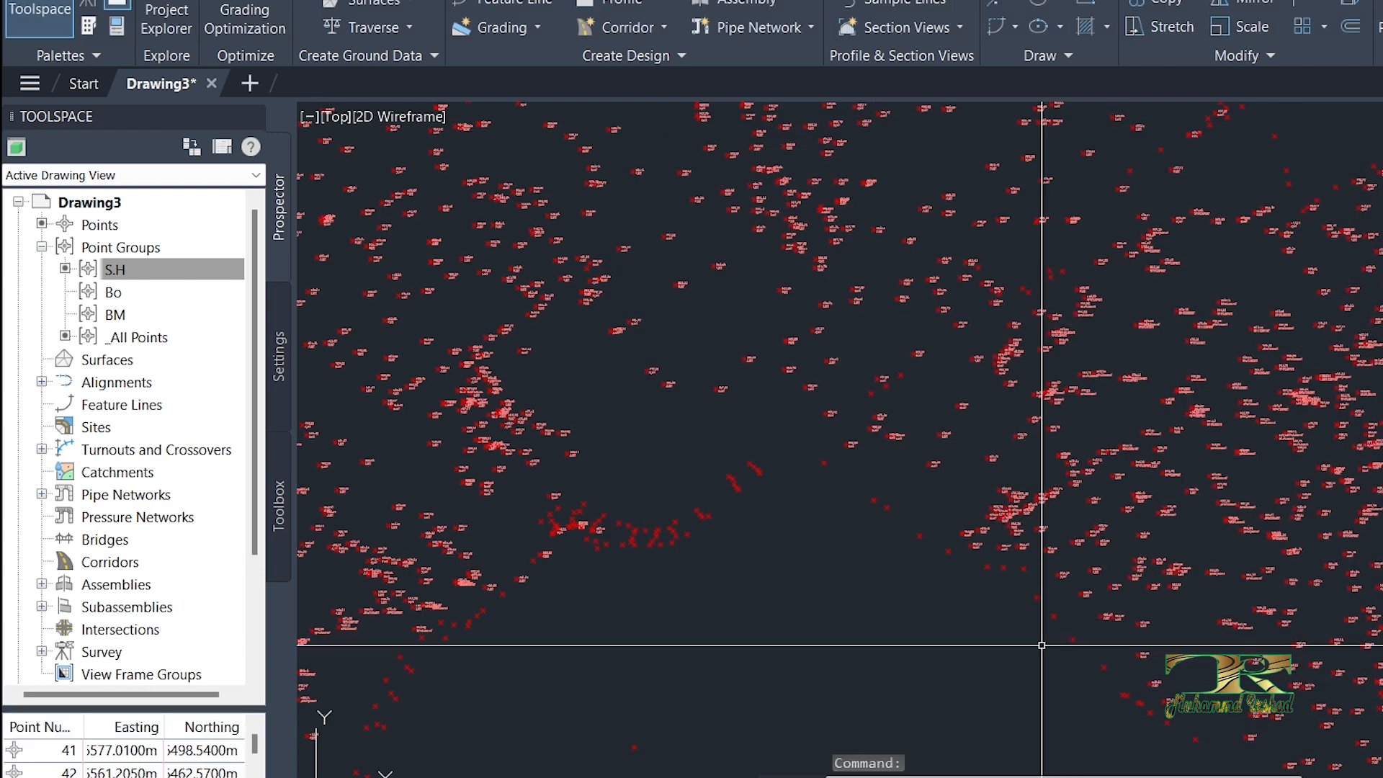
scroll(982, 560, "up", 5)
middle_click_drag(984, 539, 919, 495)
scroll(860, 453, "up", 4)
scroll(848, 463, "down", 8)
scroll(855, 293, "down", 3)
scroll(855, 293, "up", 10)
scroll(797, 503, "down", 4)
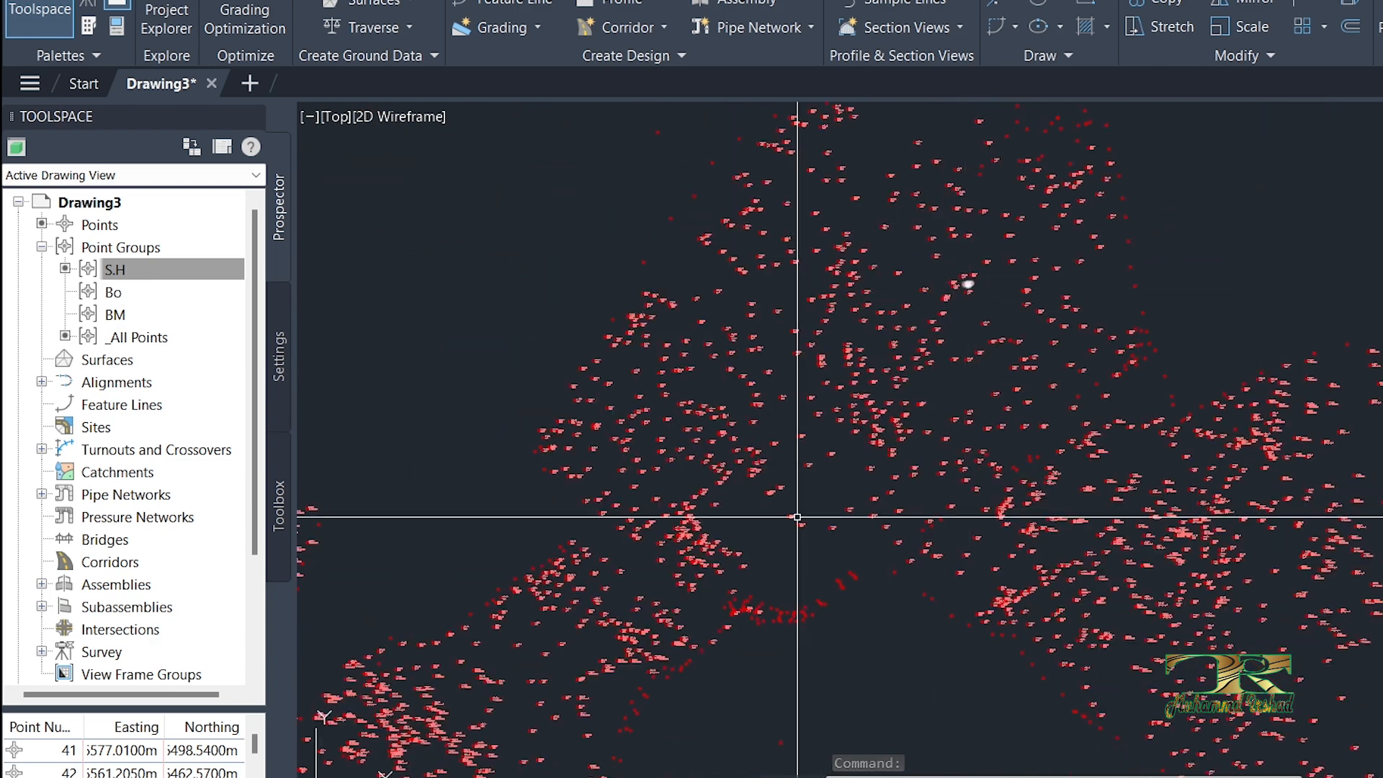
Step: Examine individual point labels in the drawing for the S.HT and SPOT.HIGHT descriptions
scroll(636, 569, "up", 6)
scroll(708, 549, "down", 5)
scroll(753, 317, "up", 6)
scroll(926, 511, "down", 4)
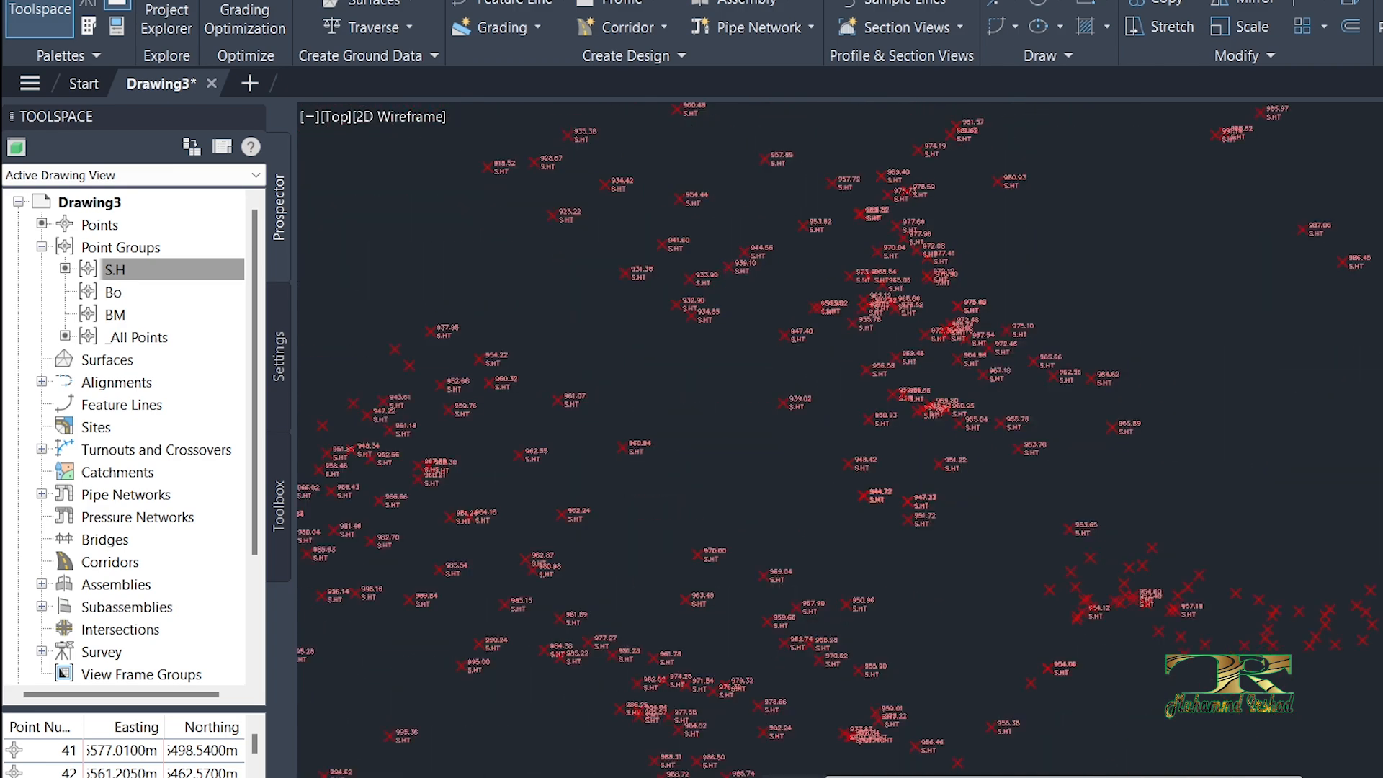
scroll(732, 160, "up", 5)
scroll(698, 339, "up", 6)
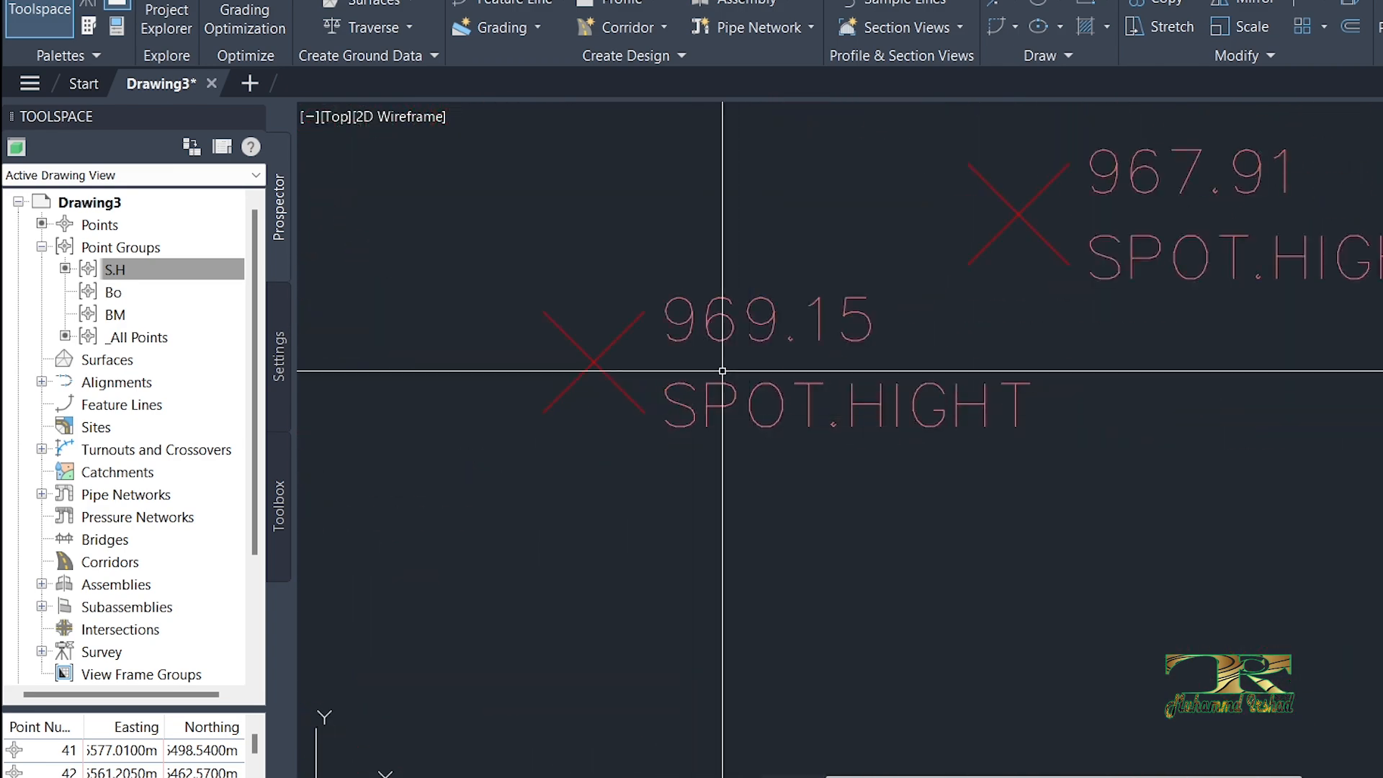
scroll(658, 371, "down", 6)
scroll(753, 377, "up", 2)
scroll(667, 346, "down", 6)
scroll(833, 541, "up", 6)
scroll(828, 441, "down", 3)
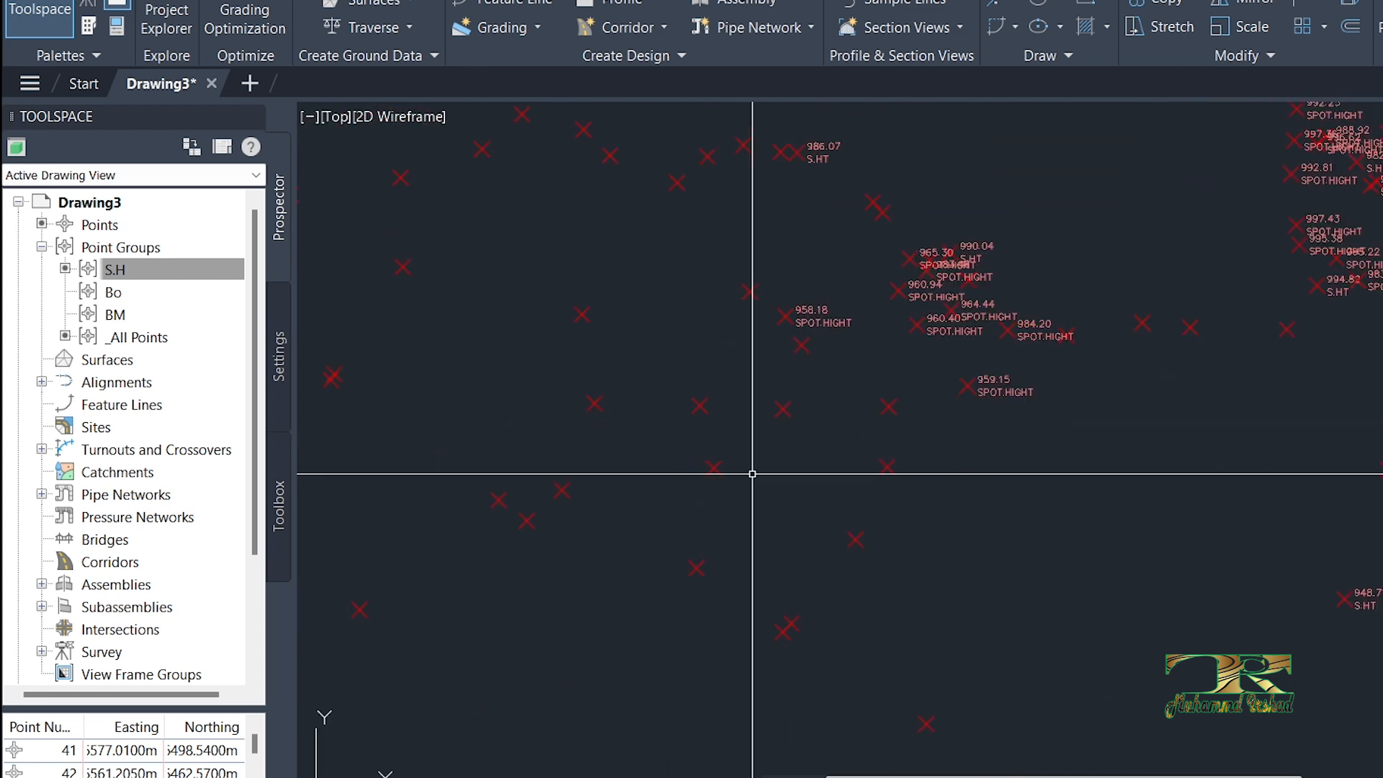
Step: Examine the unlabelled points in the drawing and read their description codes
scroll(734, 432, "up", 5)
scroll(741, 397, "down", 4)
scroll(881, 377, "up", 3)
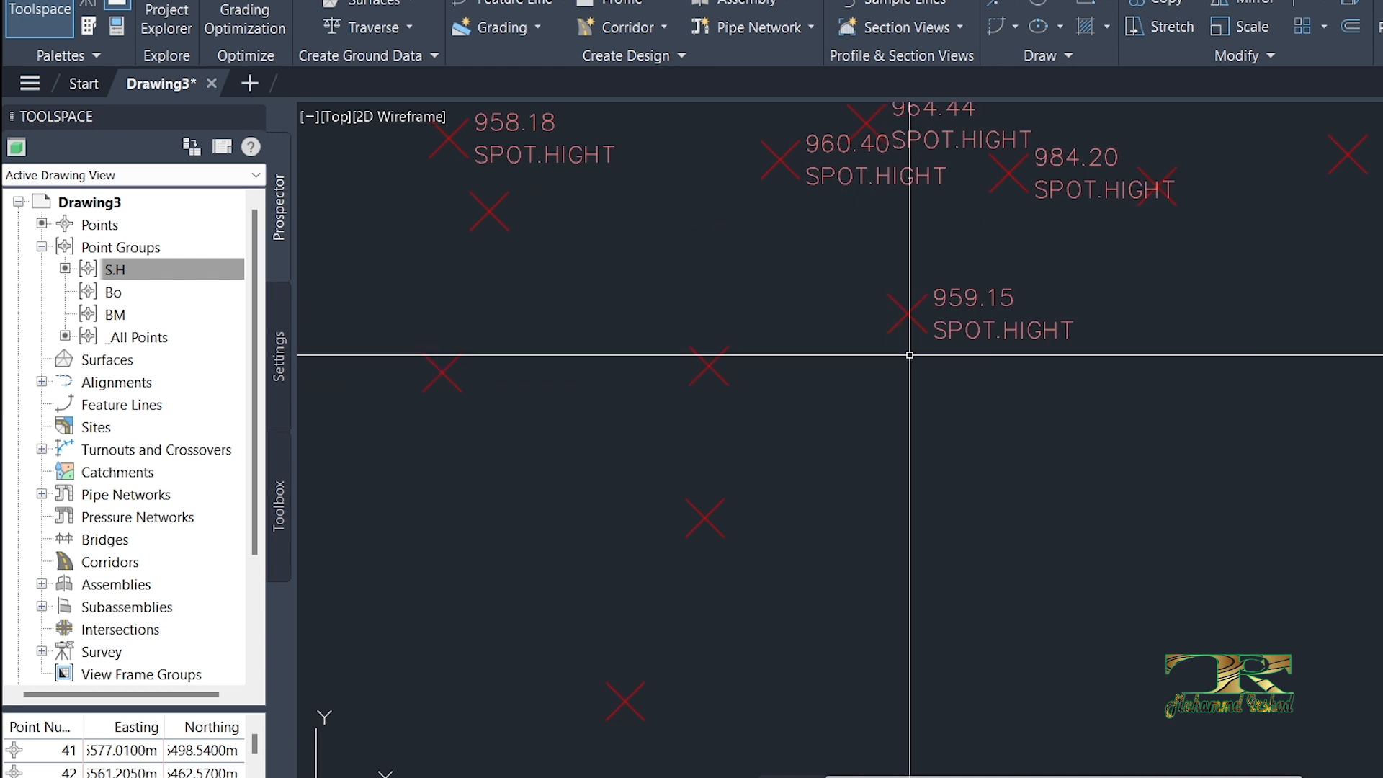
scroll(735, 287, "up", 4)
mouse_move(747, 295)
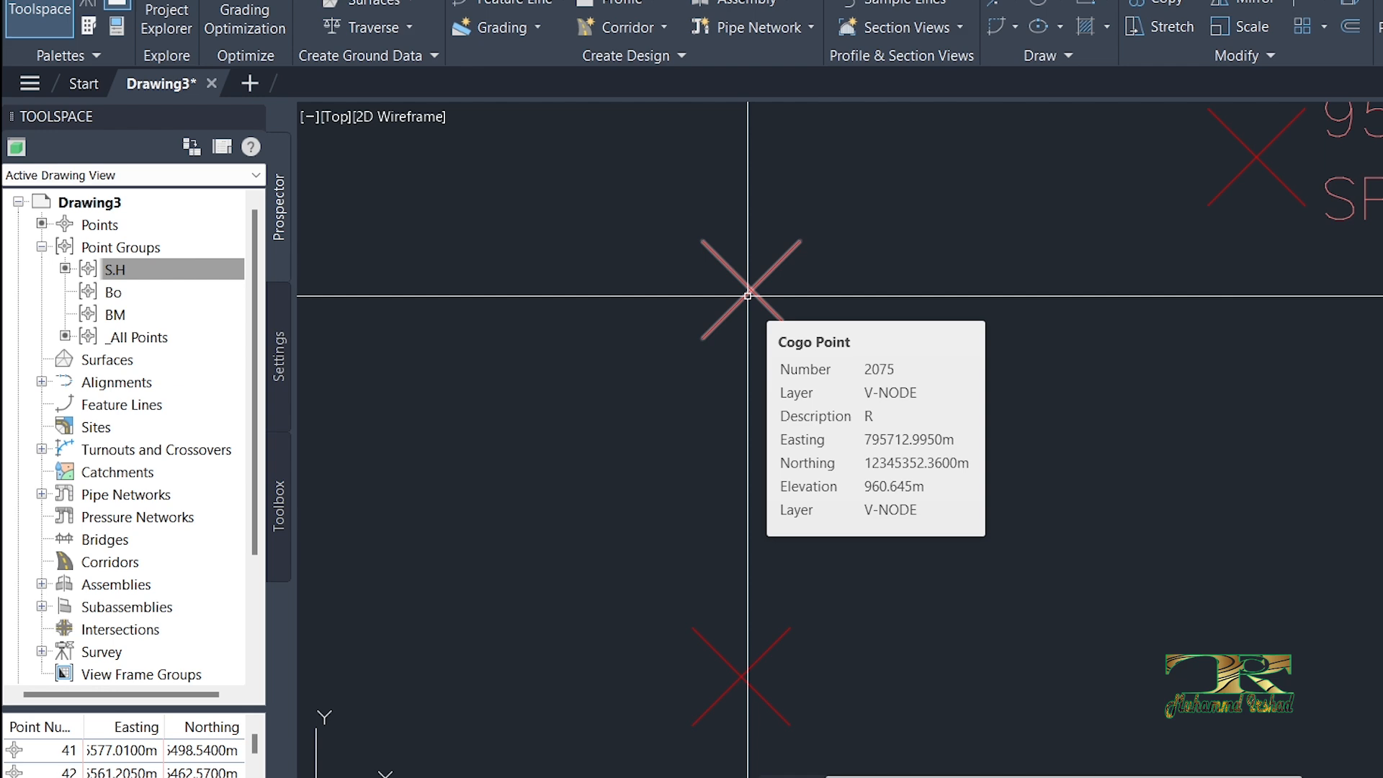
scroll(747, 295, "down", 6)
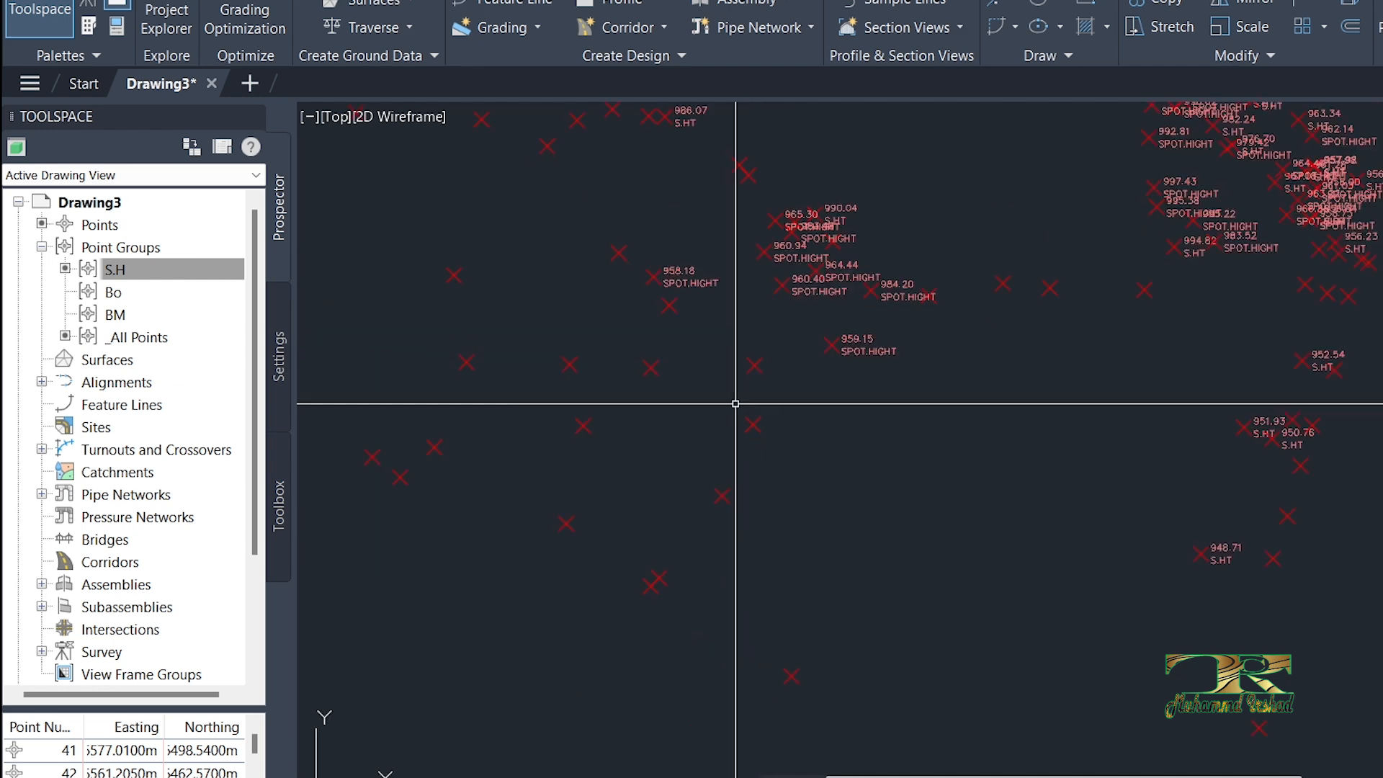
scroll(851, 173, "up", 6)
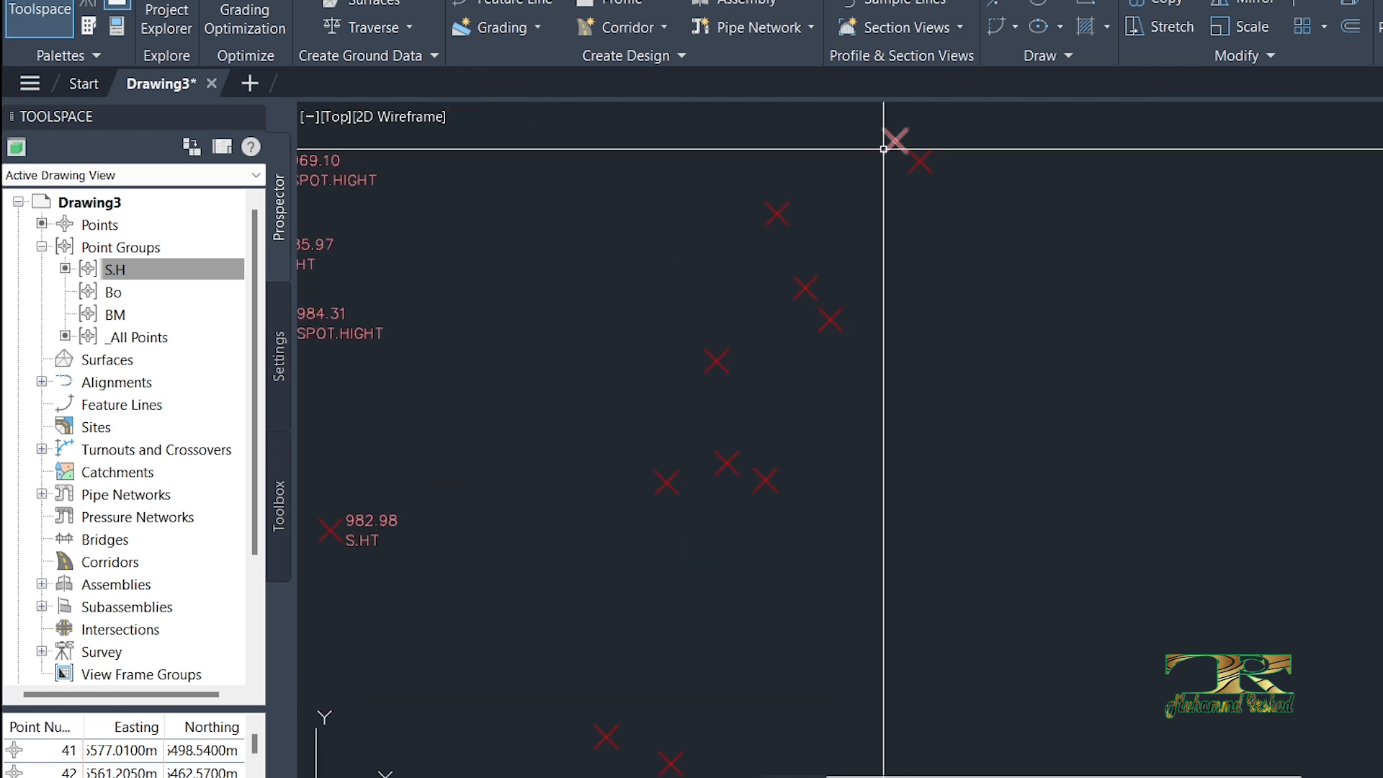
mouse_move(883, 149)
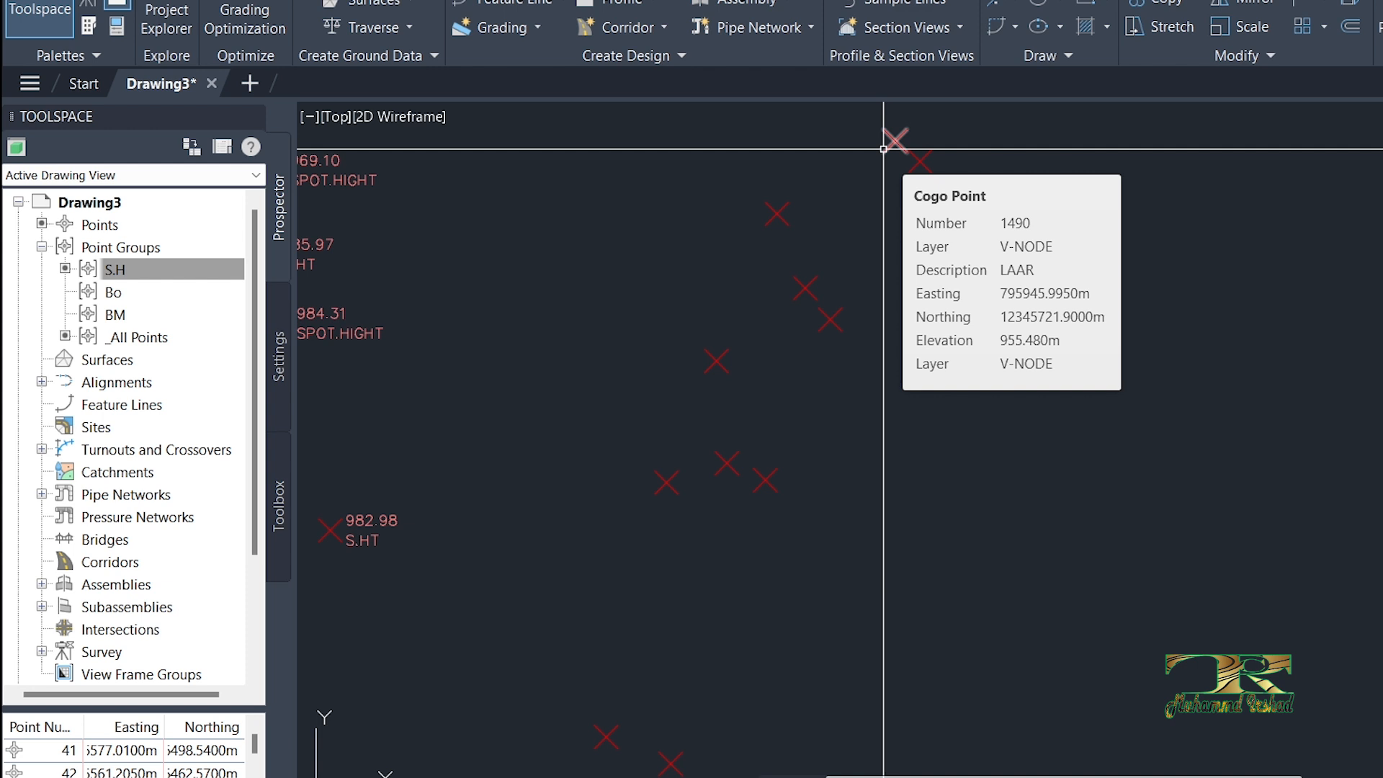
scroll(883, 149, "down", 5)
key("Escape")
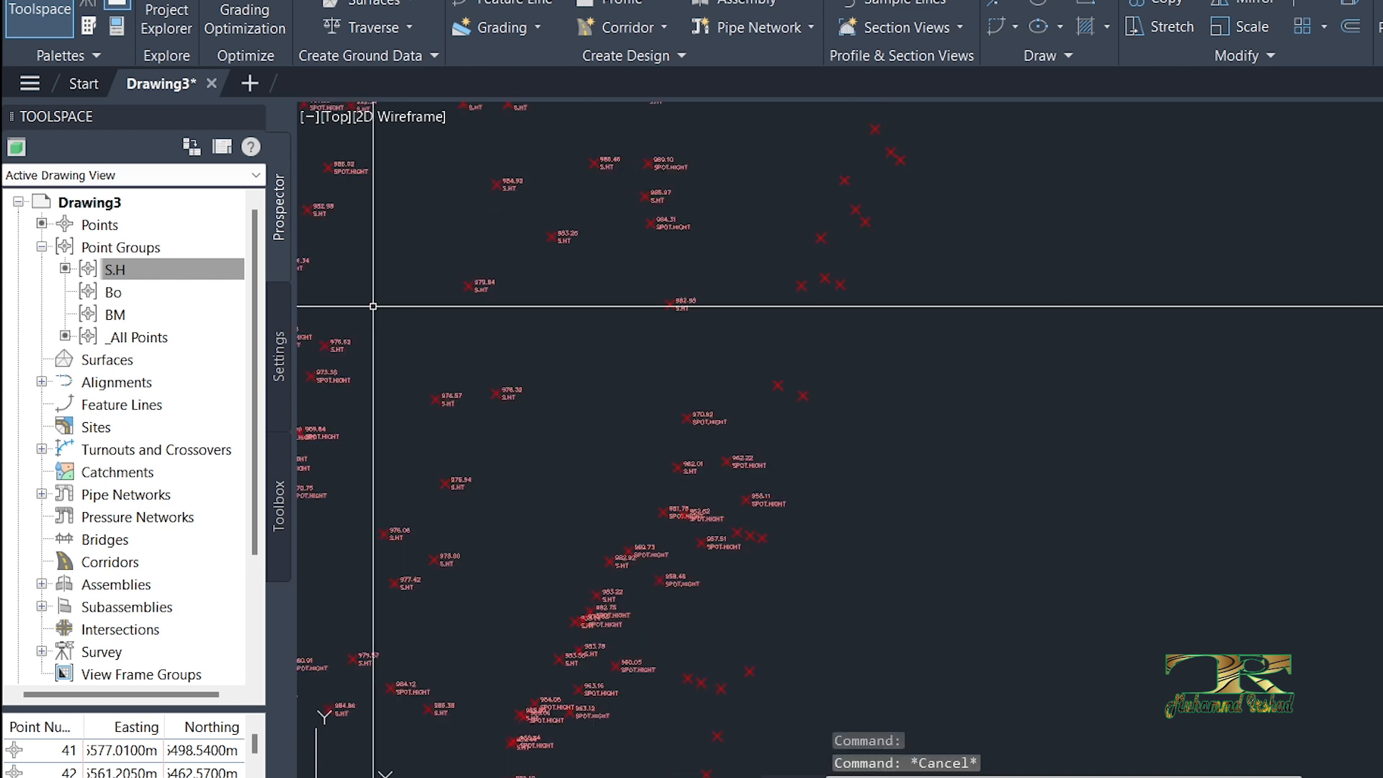
Step: Open the BM point group's properties and enable including points by matching raw descriptions
left_click(115, 269)
left_click(113, 292)
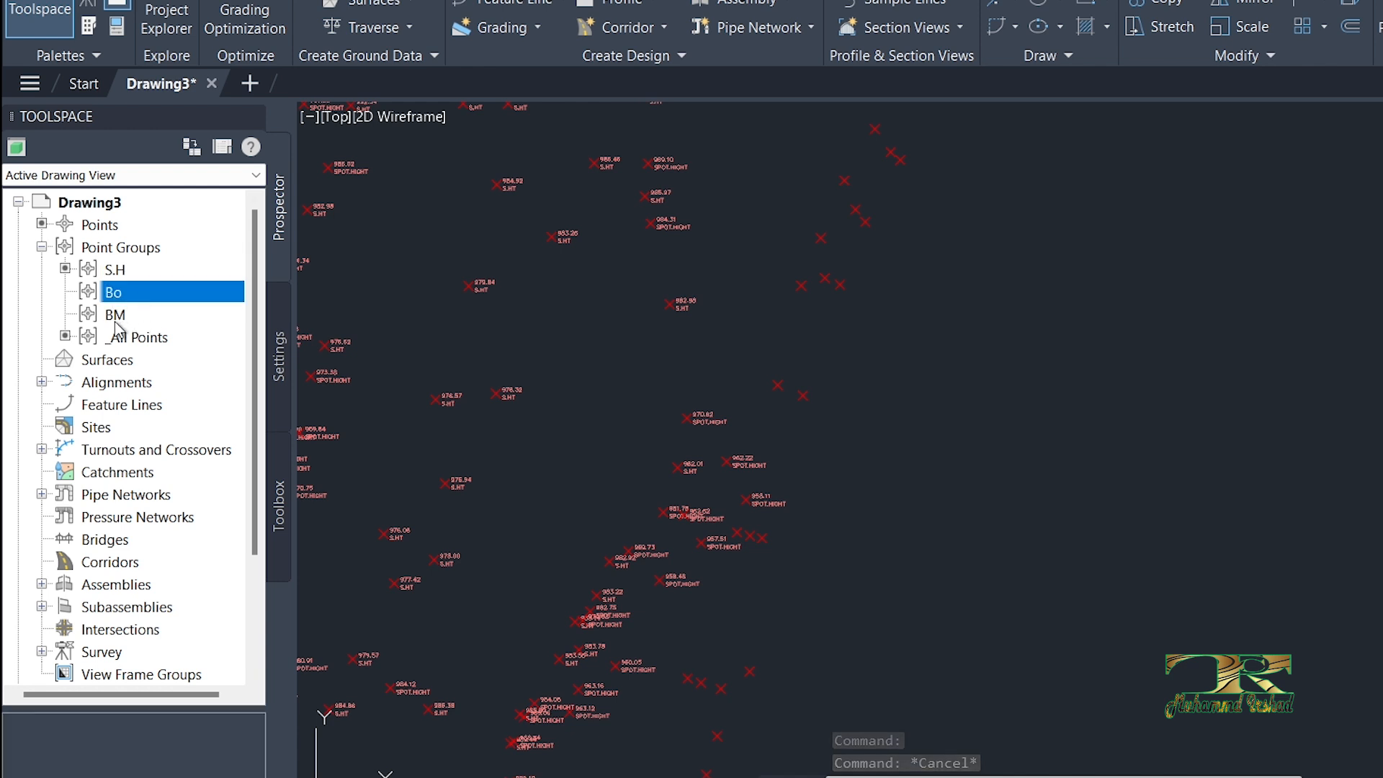
left_click(117, 317)
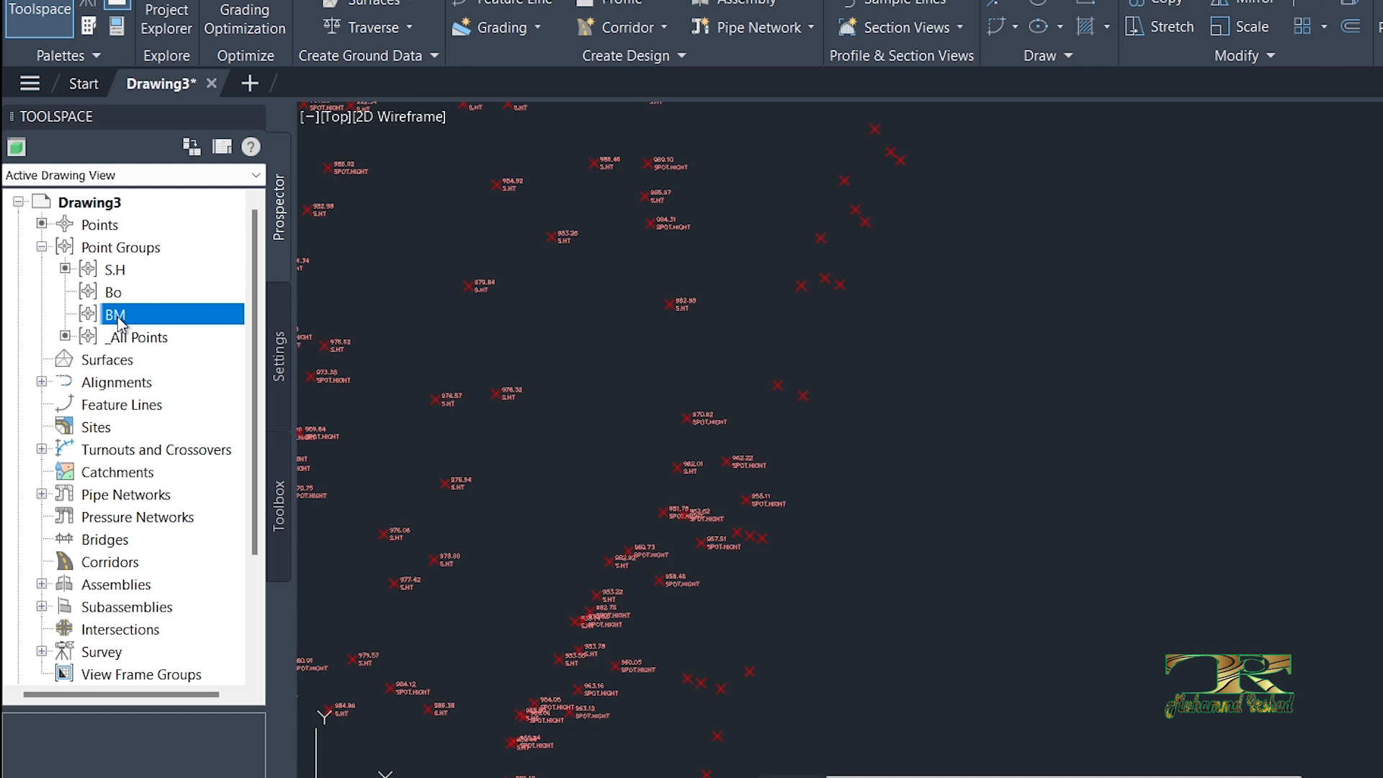
right_click(118, 321)
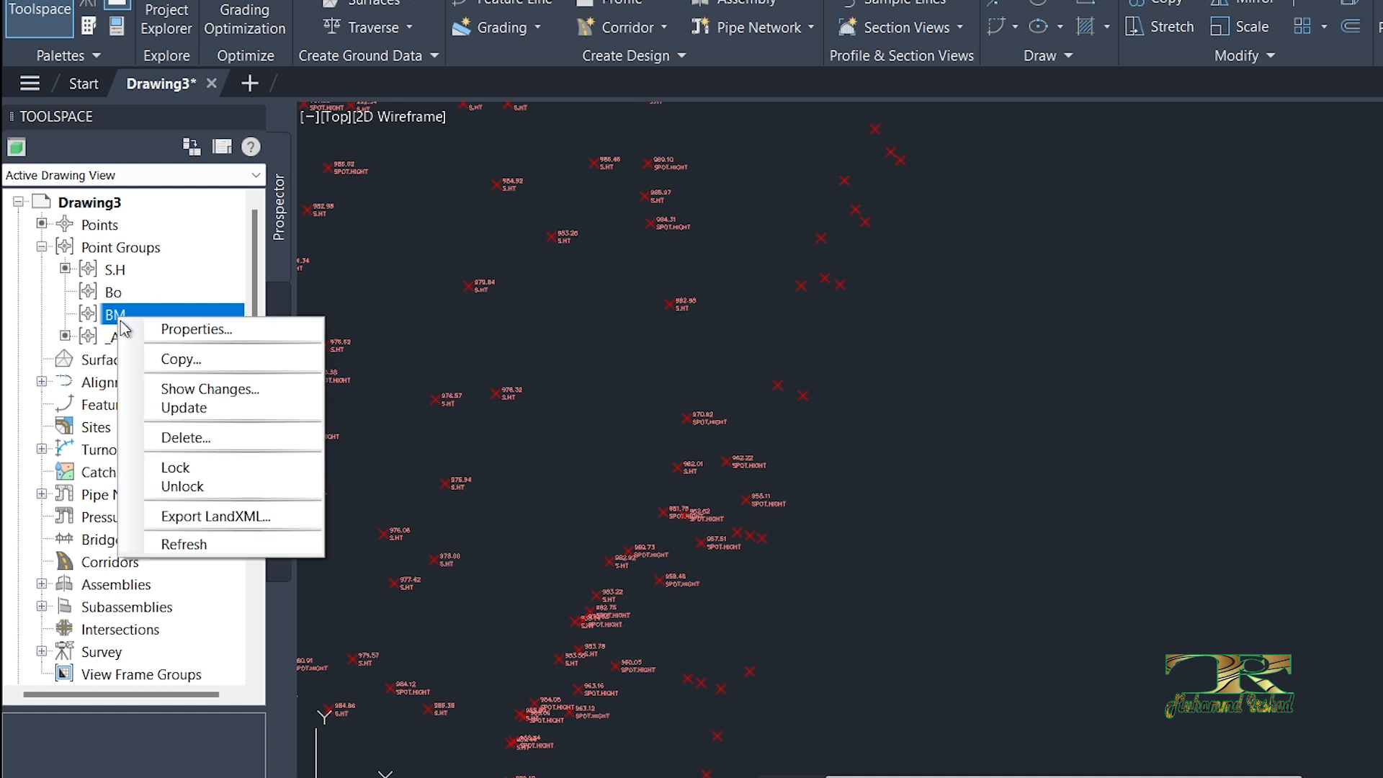
left_click(184, 333)
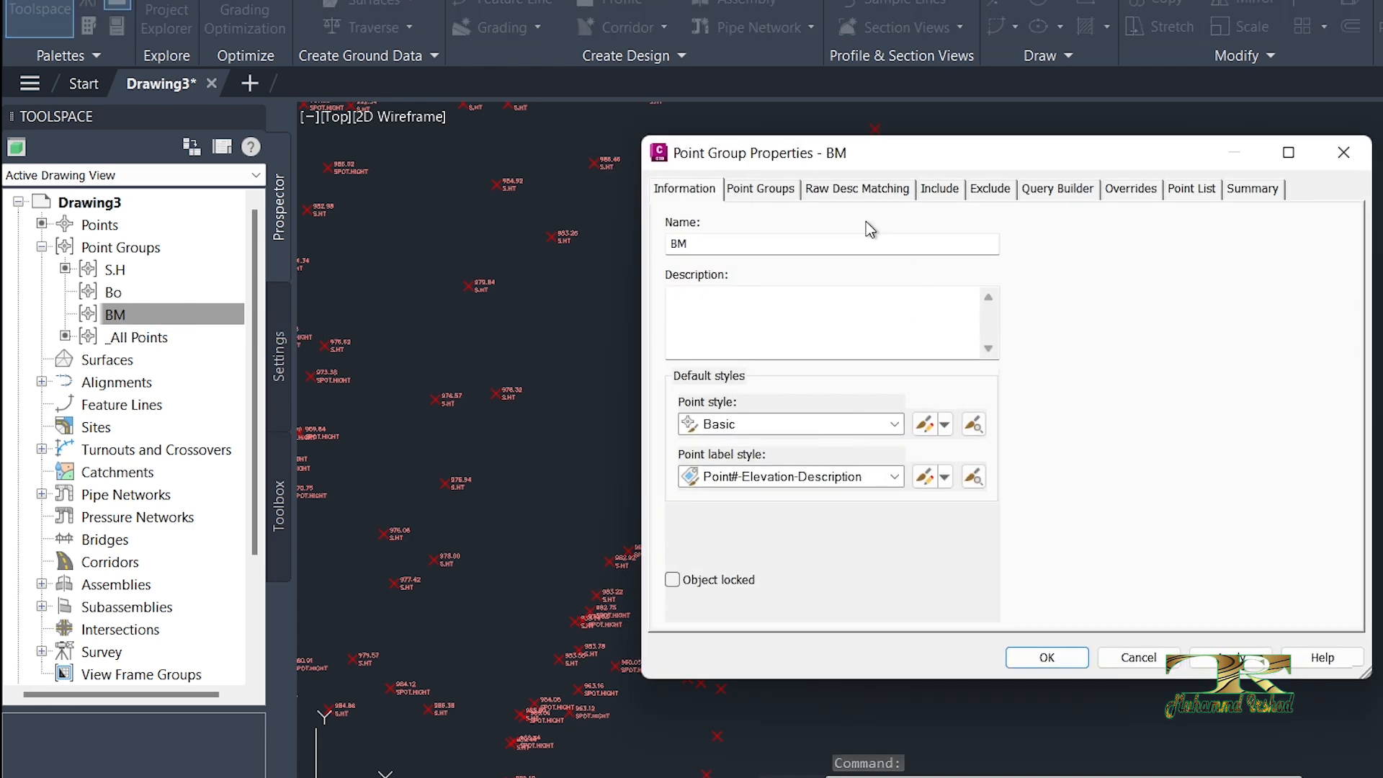
left_click(889, 189)
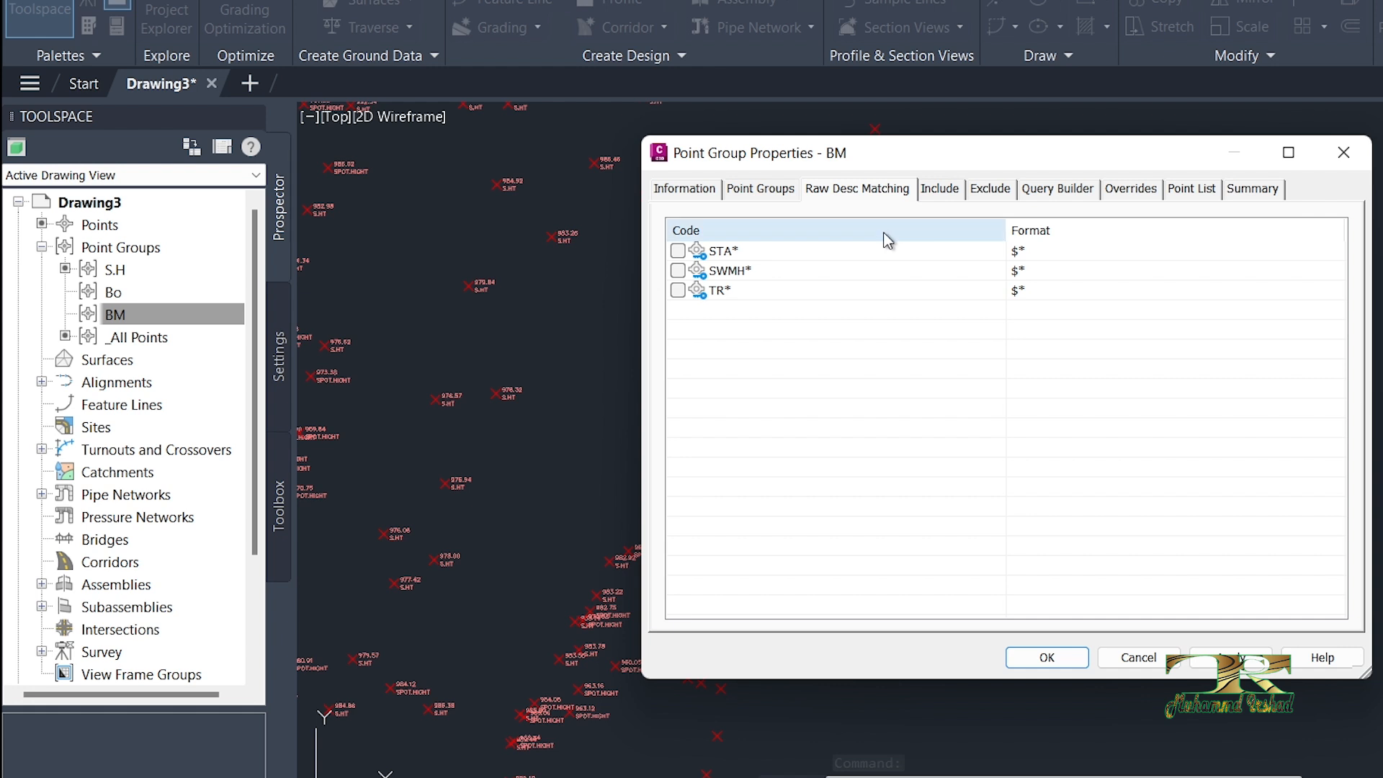
left_click(939, 189)
left_click(696, 396)
left_click(909, 396)
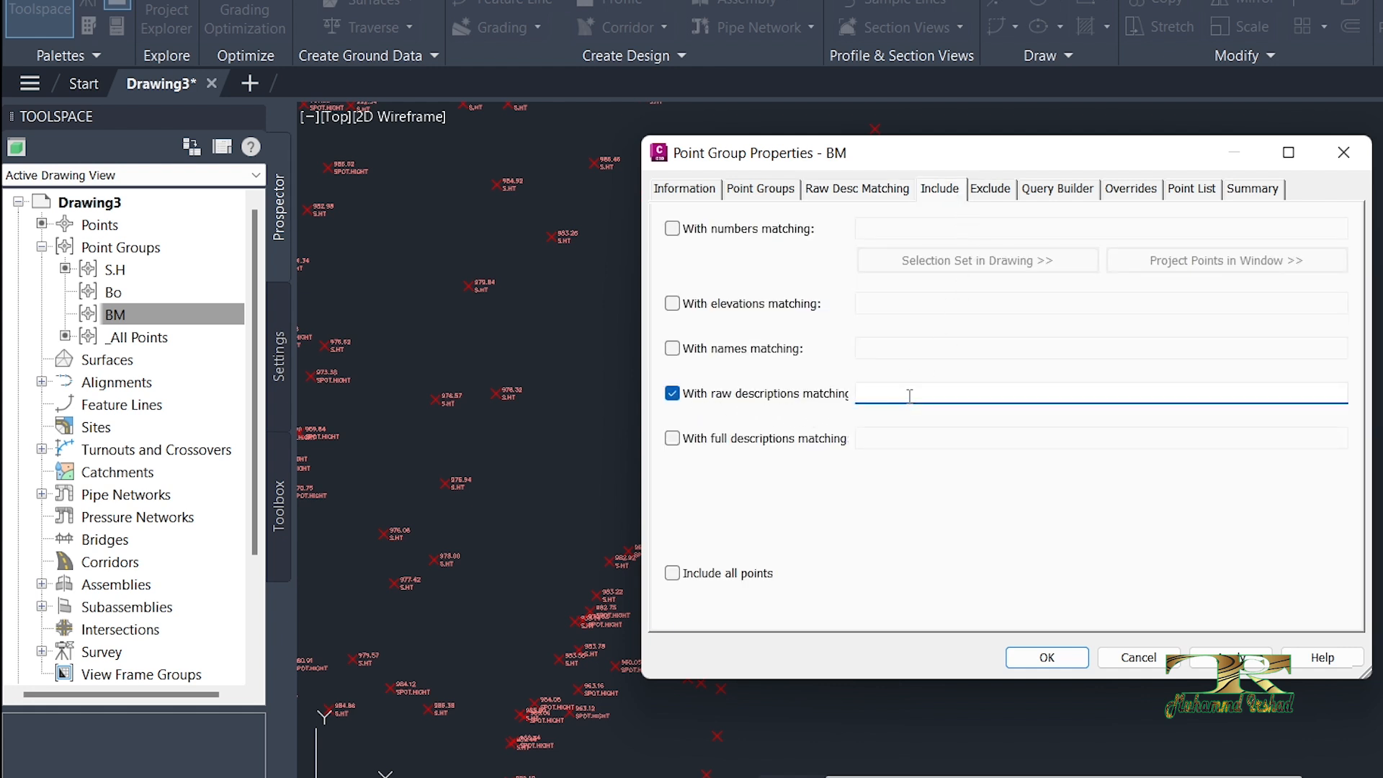
Step: Set the BM group's raw description filter to BM*,TBM, checking the benchmark codes in the Excel sheet
type("BM")
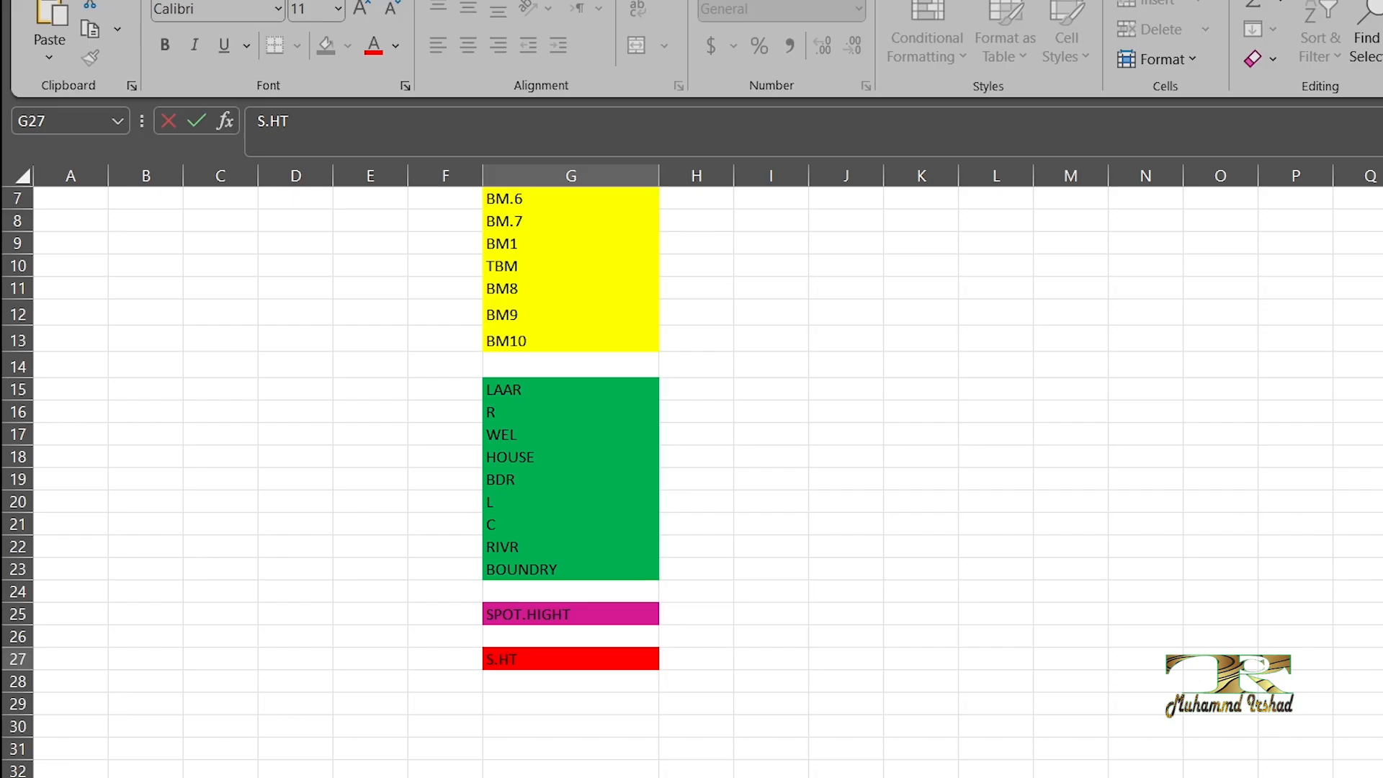
key("F2")
key("shift+Home")
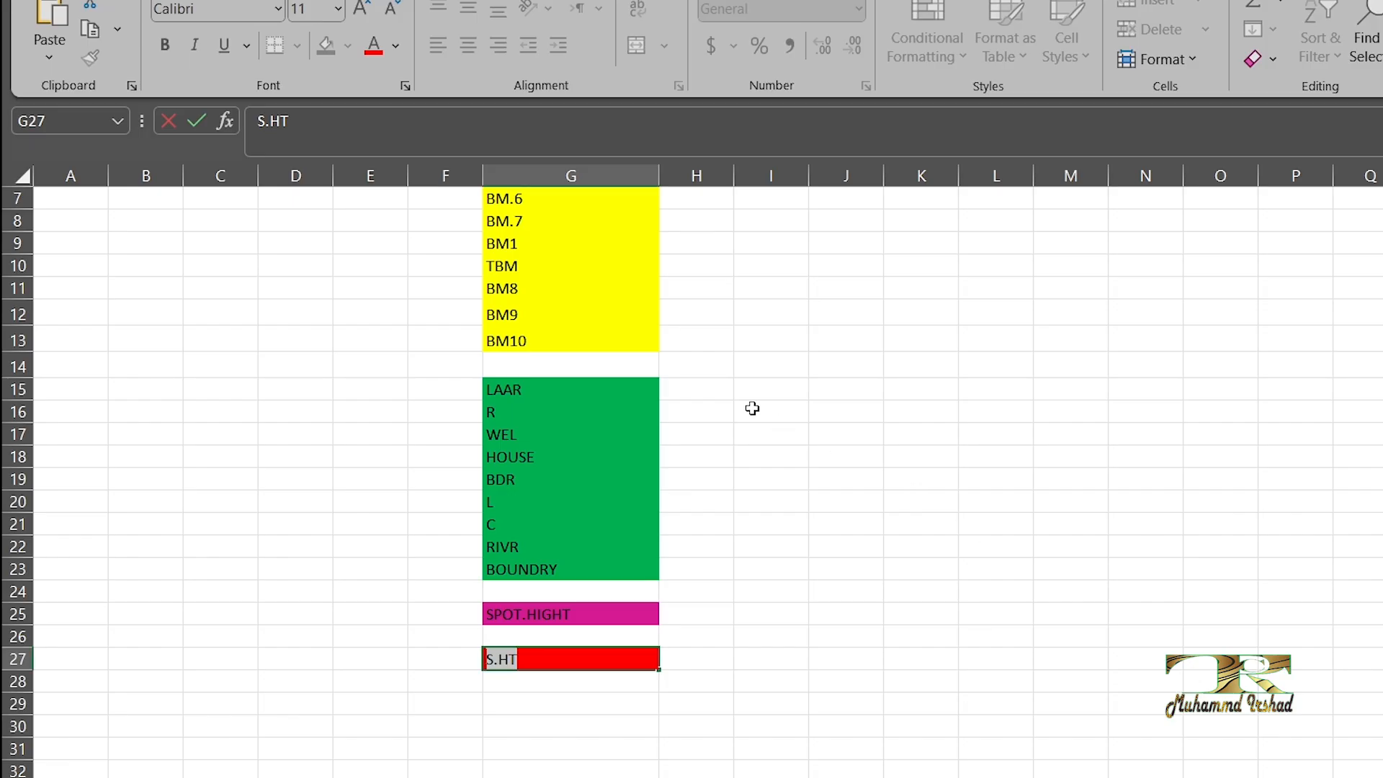
scroll(657, 363, "up", 2)
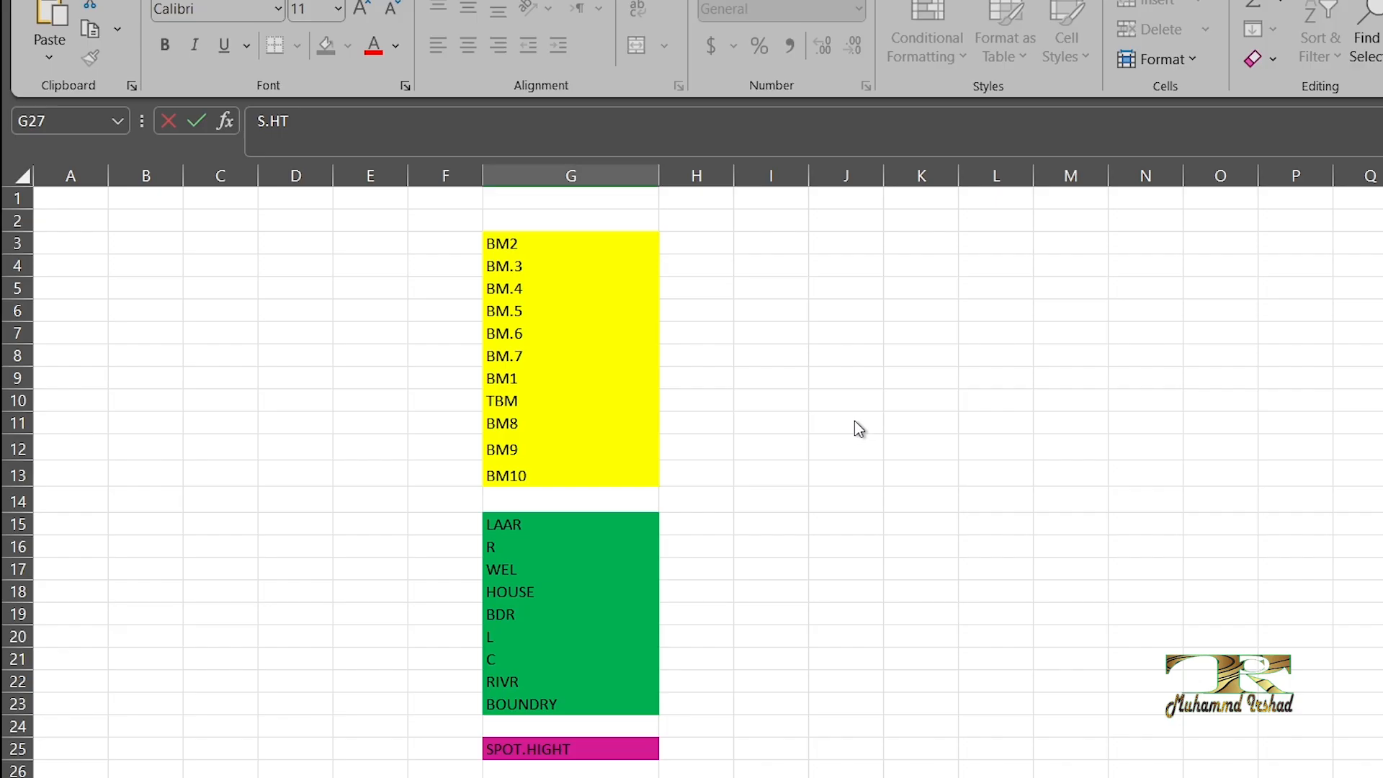
left_click(519, 402)
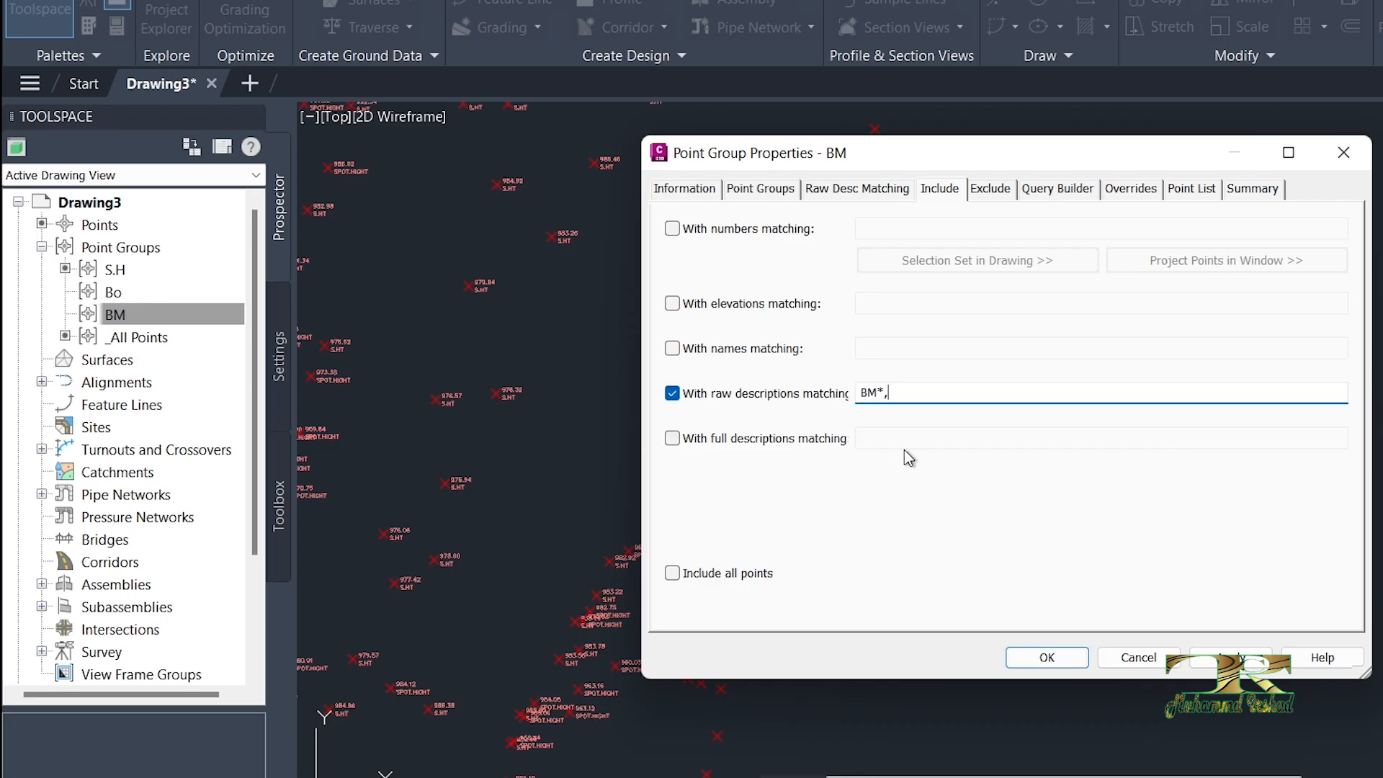
type(",TBM")
Step: Review the BM group's point list for benchmark and TBM points, and apply the group's properties
left_click(1187, 191)
scroll(1321, 350, "down", 1)
scroll(1290, 361, "up", 1)
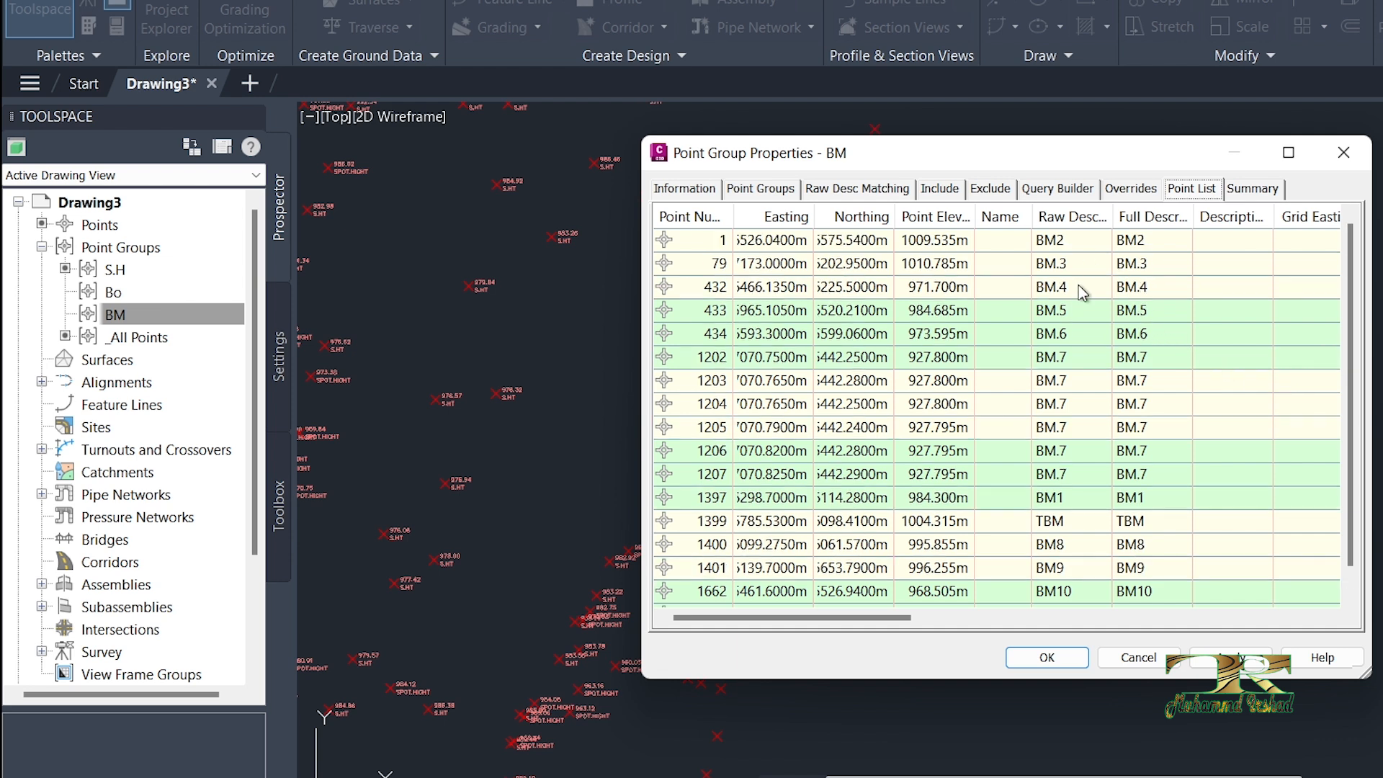
scroll(1060, 348, "down", 1)
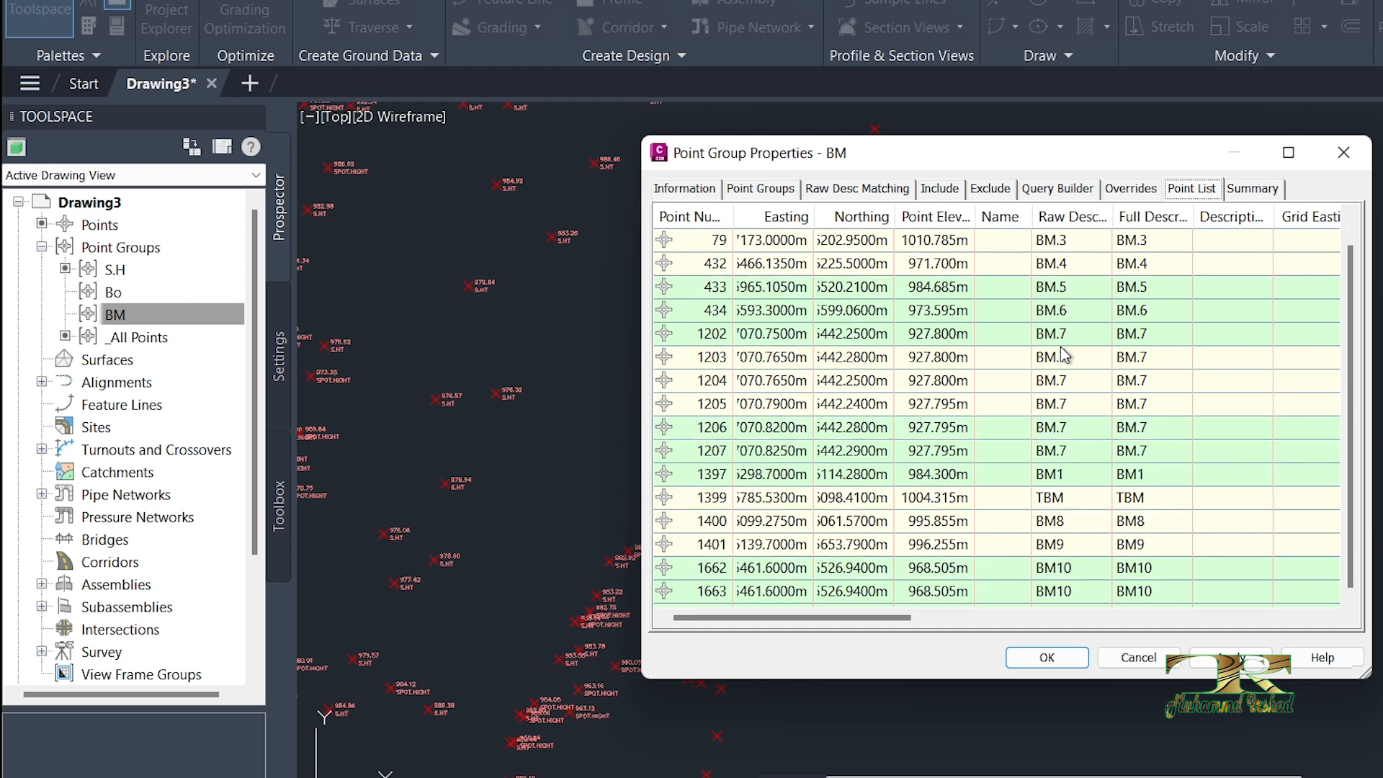
left_click(1052, 503)
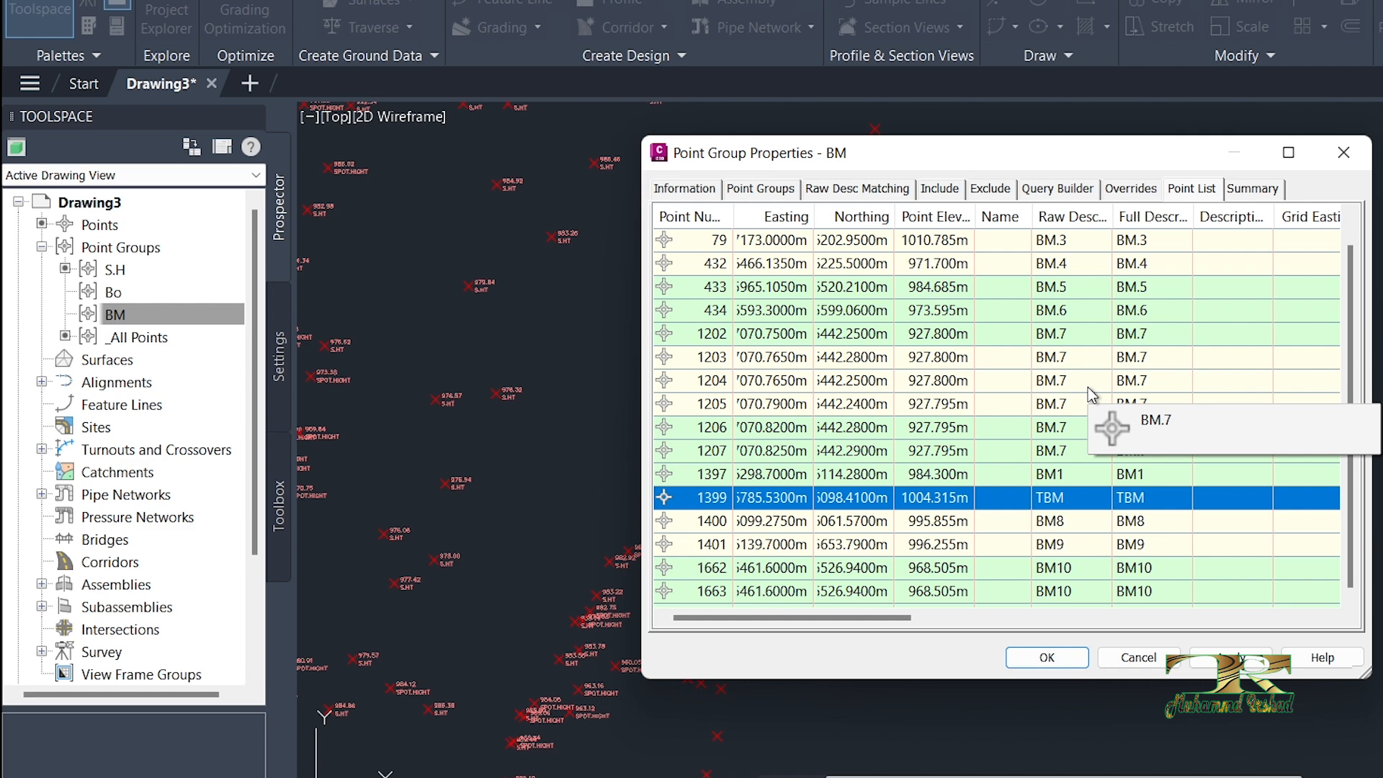
left_click(1224, 656)
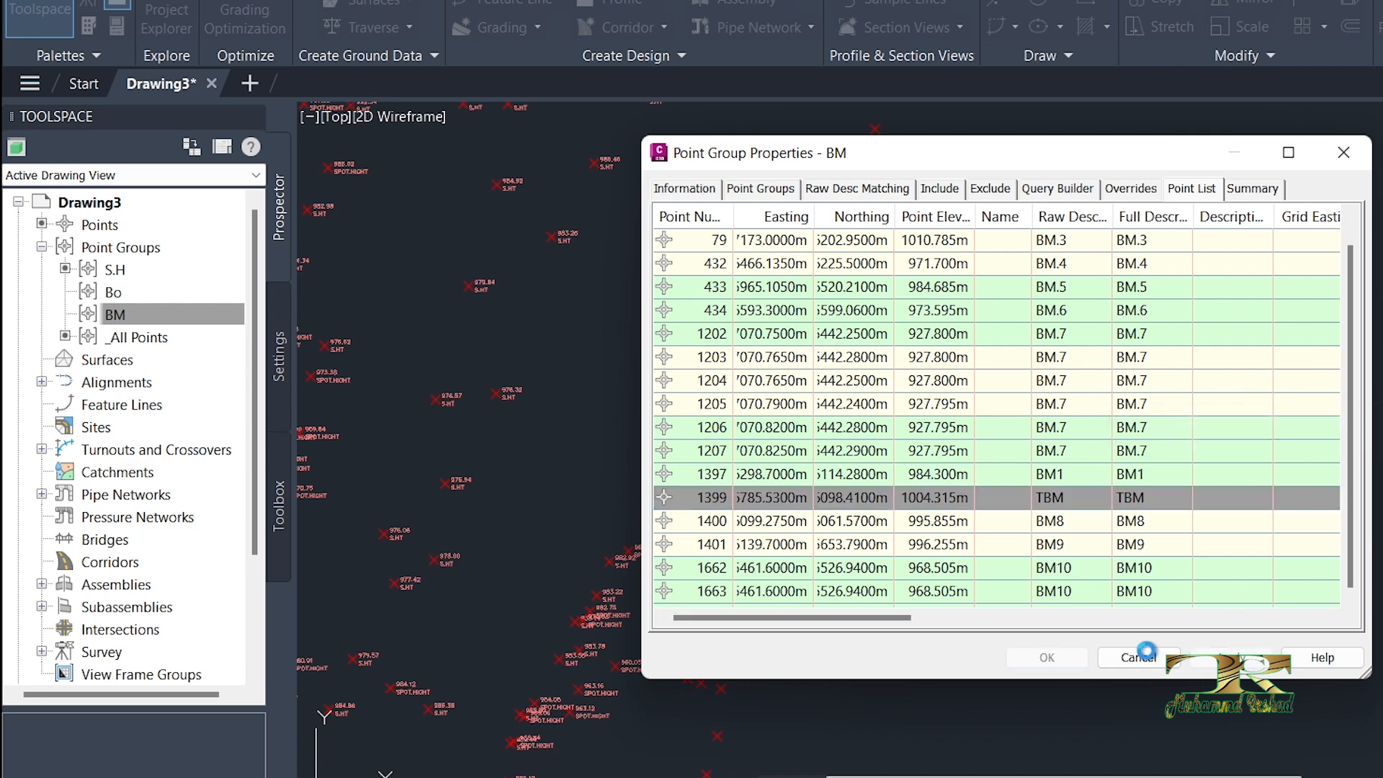
left_click(1046, 658)
Step: Examine the labels of the BM group's points in the drawing, including the benchmark BM9
scroll(1174, 526, "down", 3)
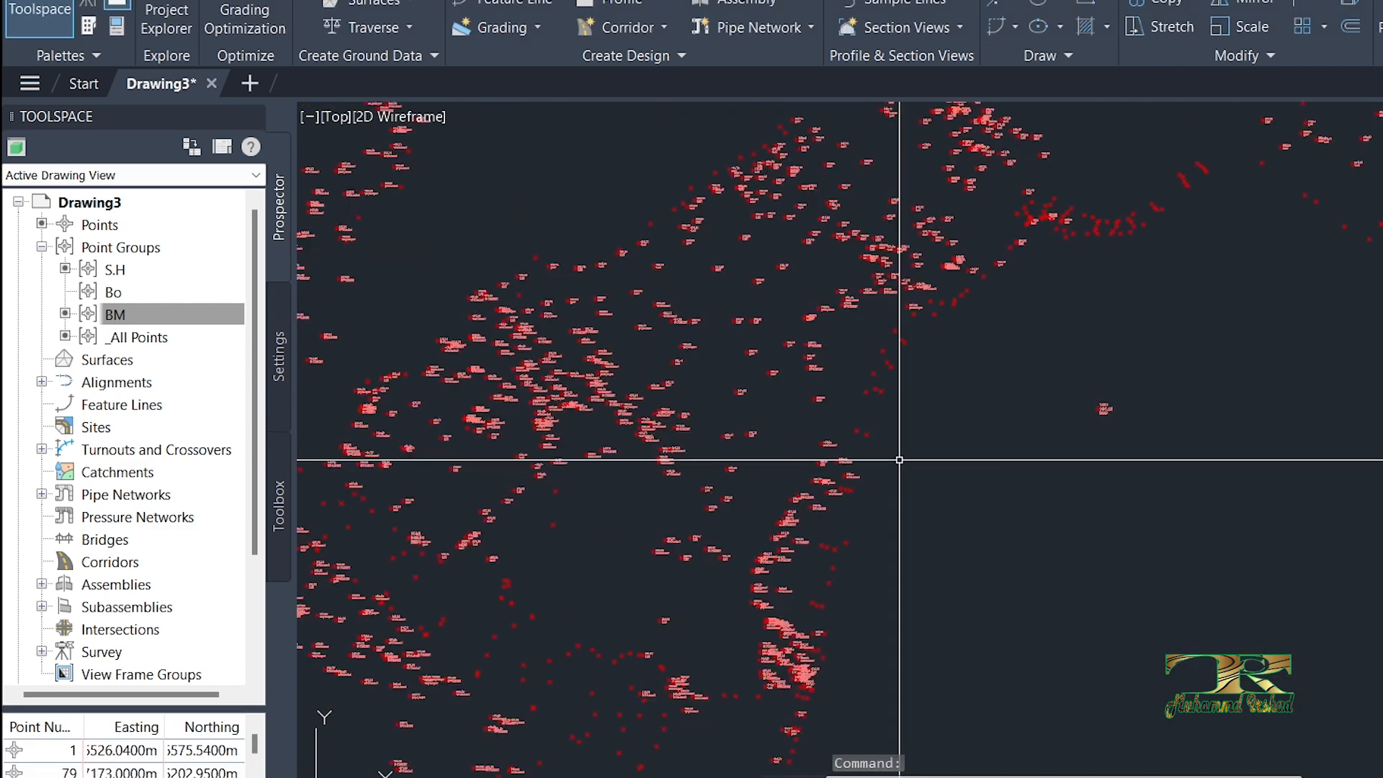
scroll(1107, 416, "up", 8)
scroll(1024, 375, "down", 3)
scroll(1021, 375, "up", 8)
scroll(1020, 374, "down", 6)
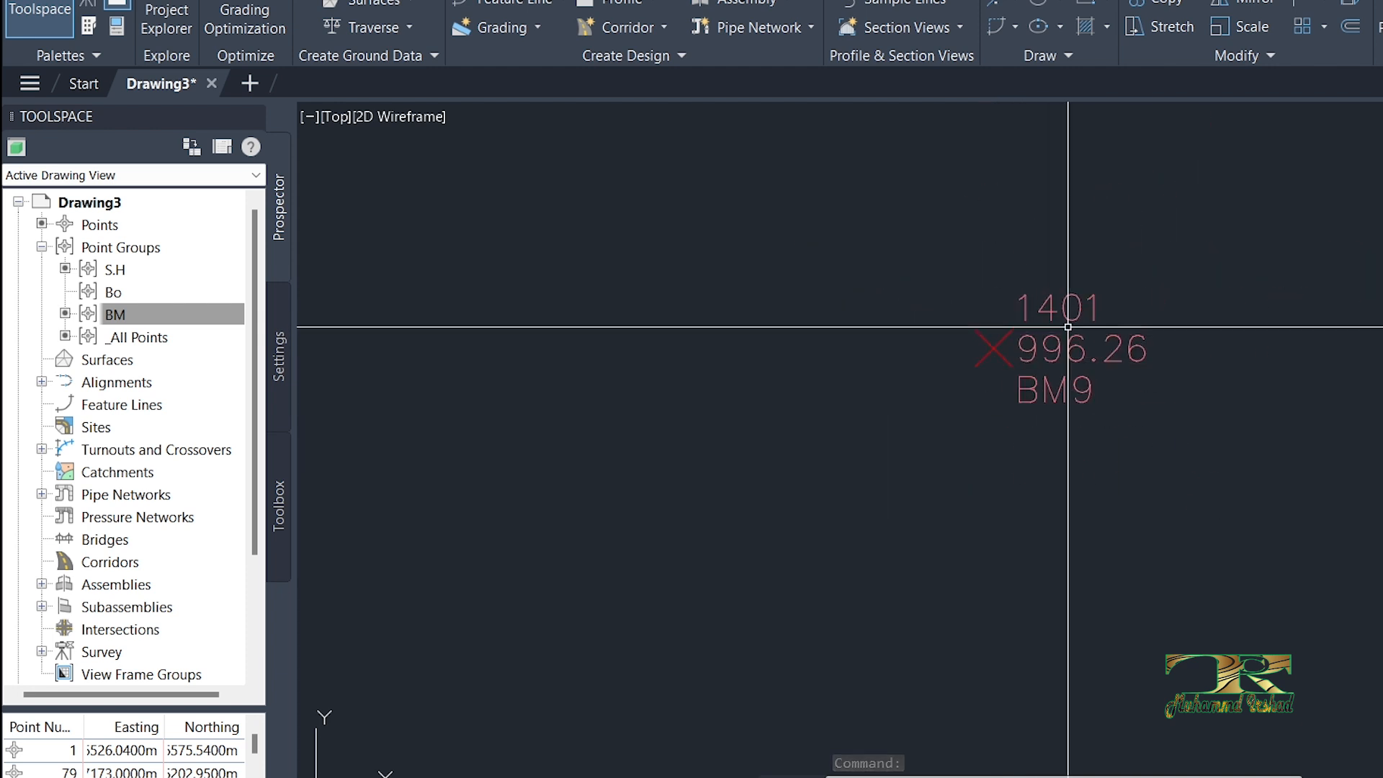
scroll(1059, 302, "up", 4)
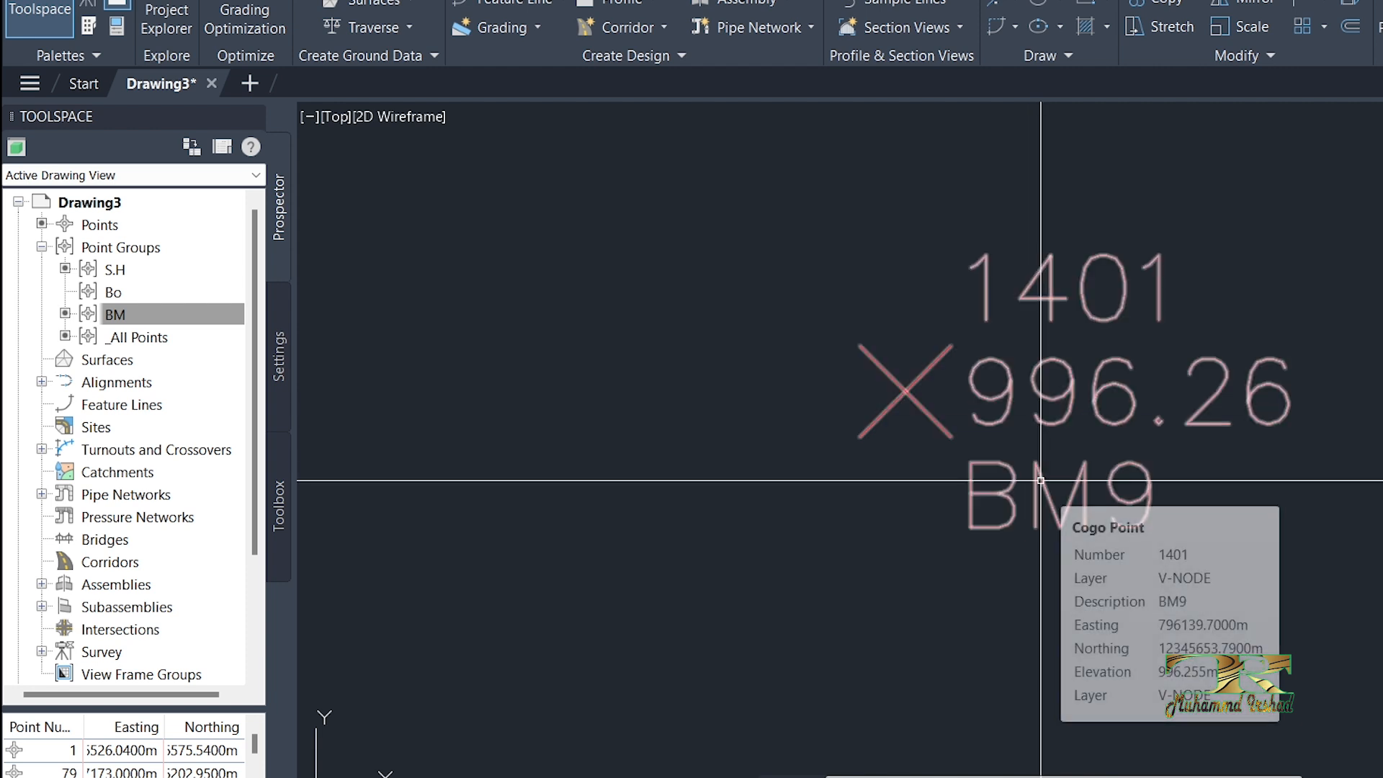
scroll(1059, 475, "down", 5)
scroll(1097, 347, "down", 4)
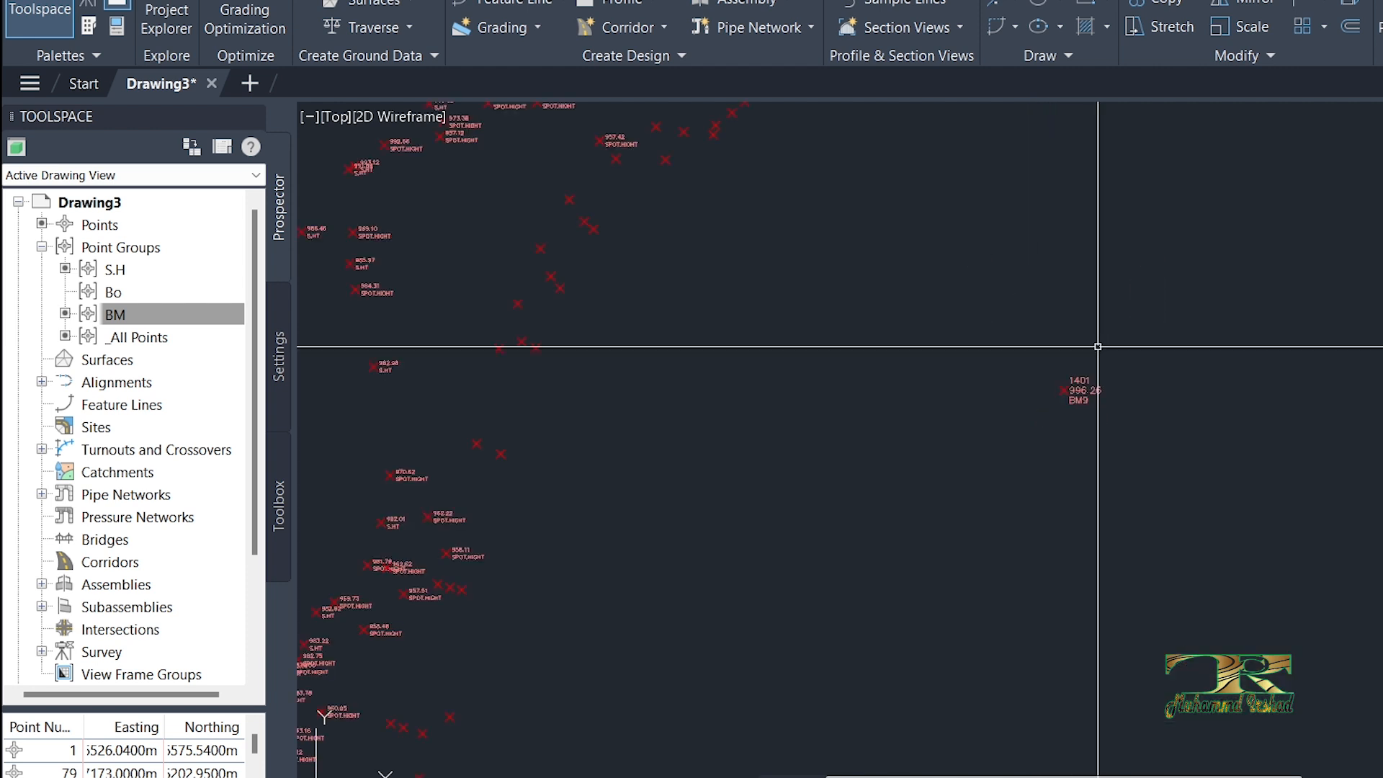
scroll(809, 370, "up", 4)
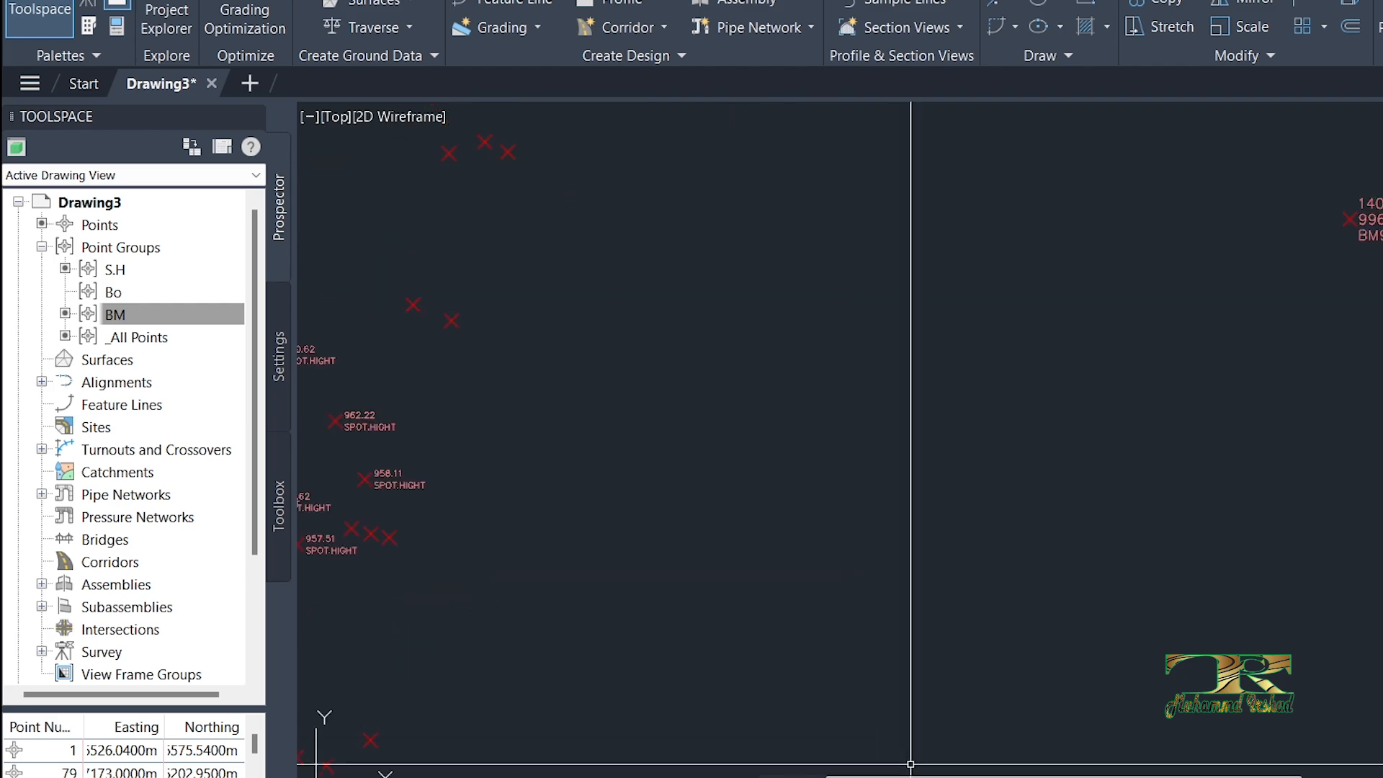
Step: Review the codes LAAR to BOUNDRY in cells G15:G23 of the Excel sheet, and return to the Civil 3D drawing
left_click(913, 777)
scroll(669, 473, "down", 1)
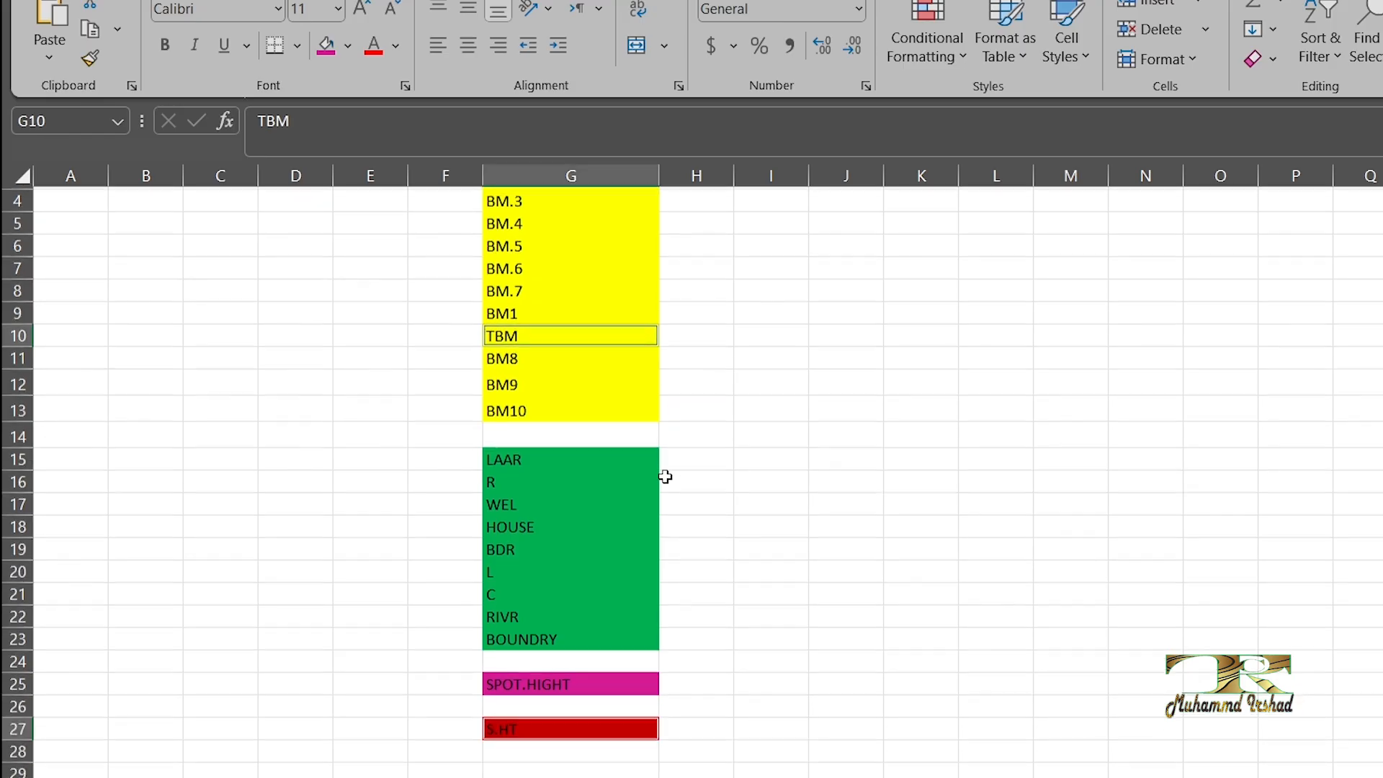
left_click_drag(582, 451, 577, 629)
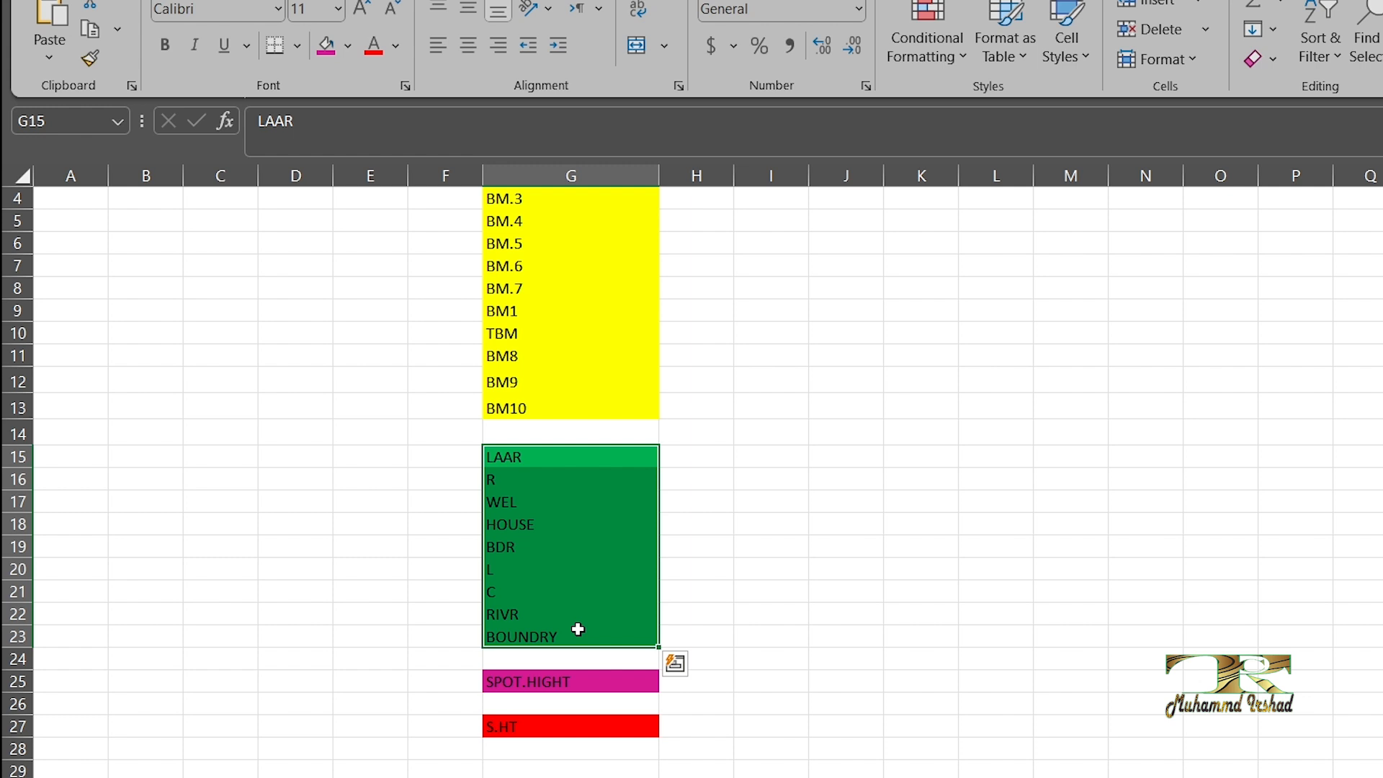
left_click(924, 777)
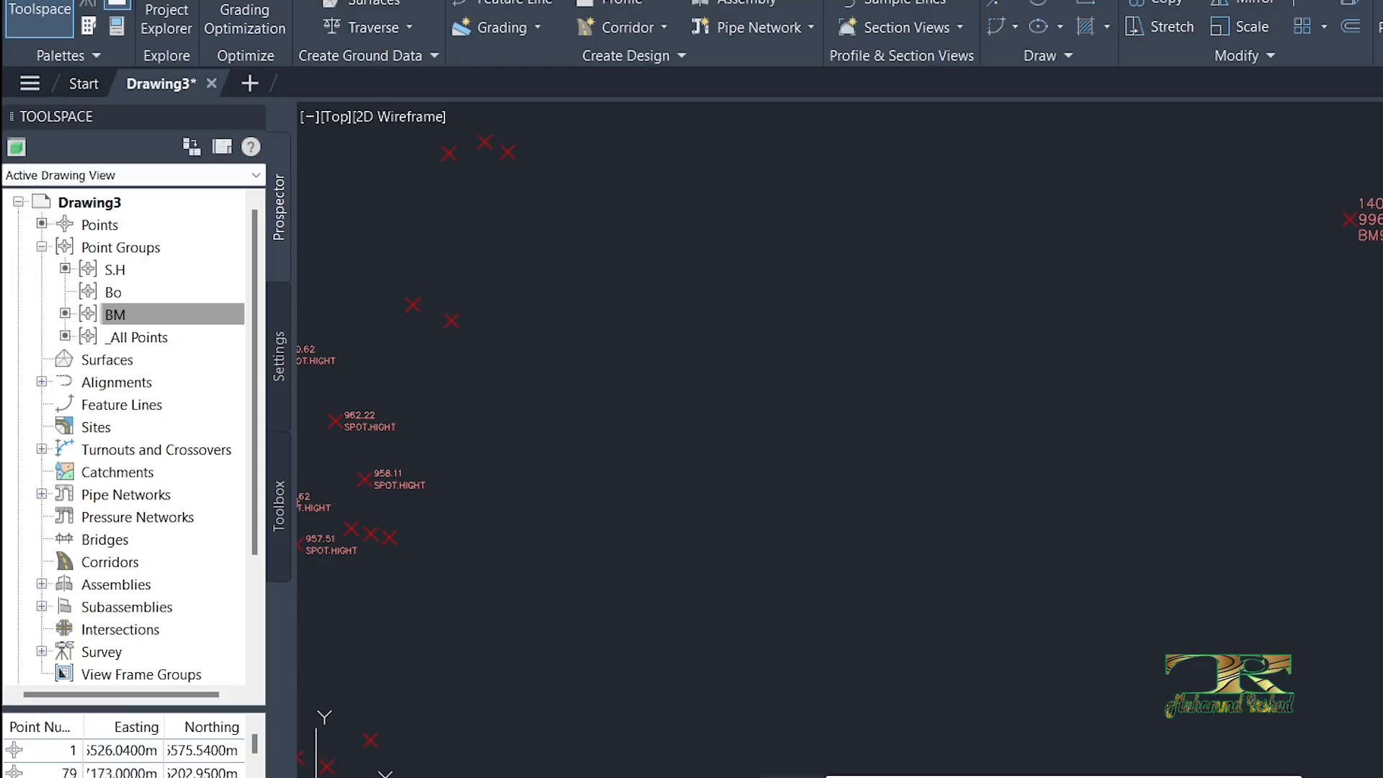
Step: Open the properties of the Bo point group
left_click(109, 293)
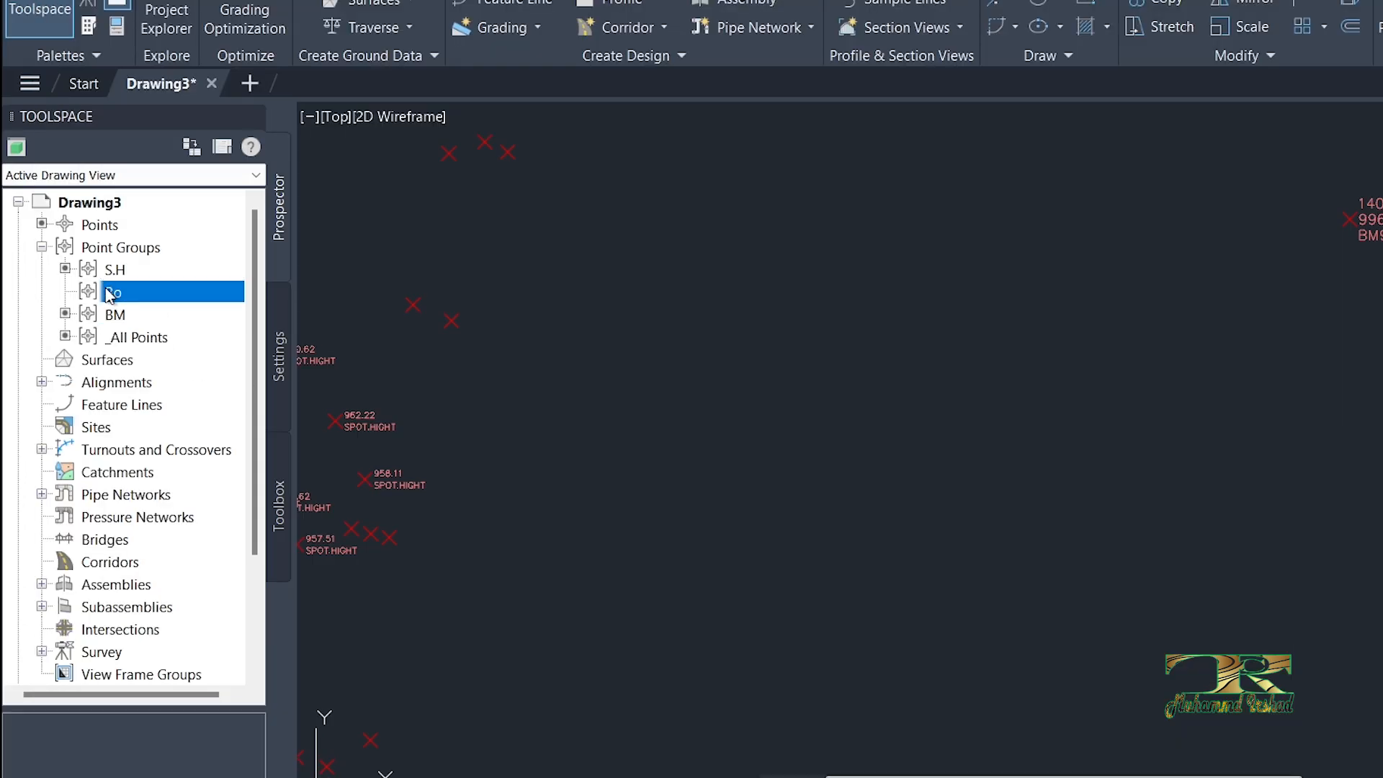
right_click(107, 290)
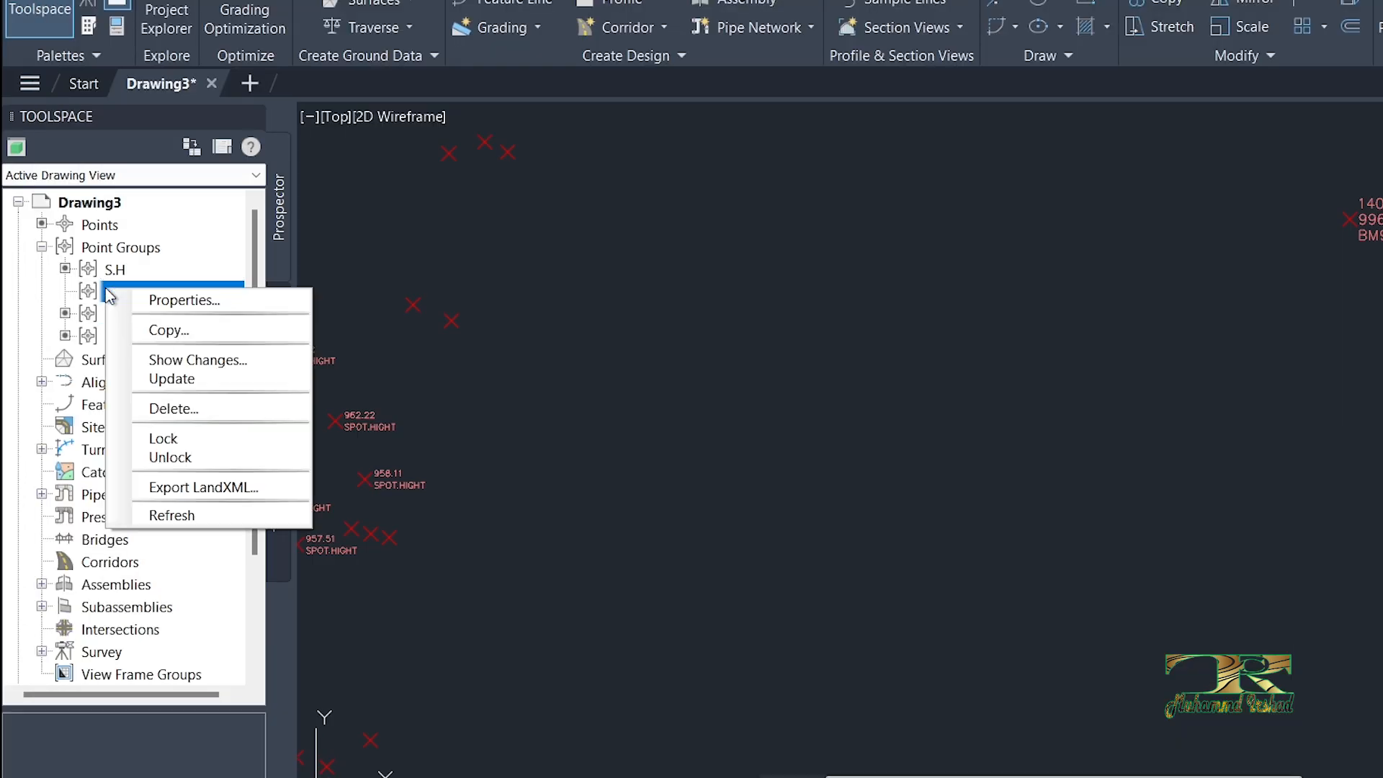
left_click(166, 302)
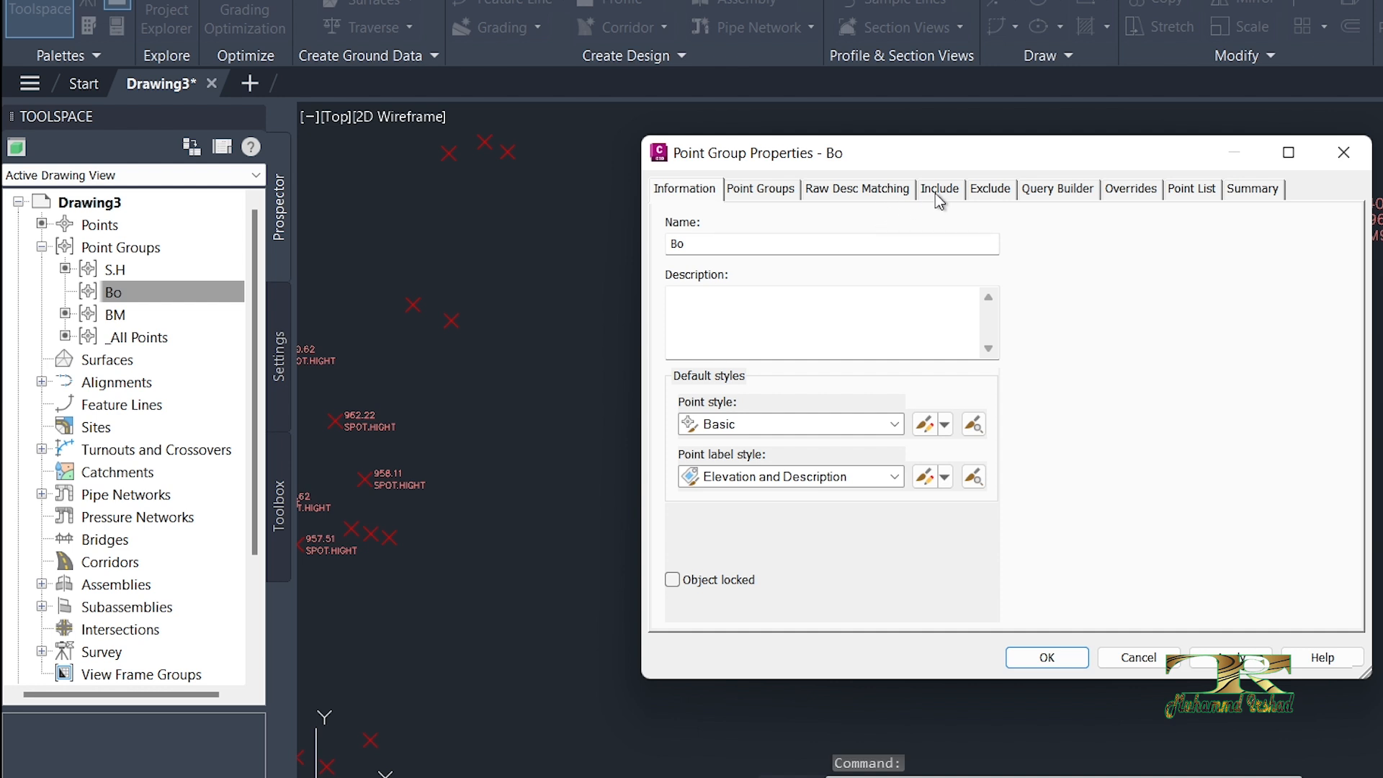
left_click(940, 191)
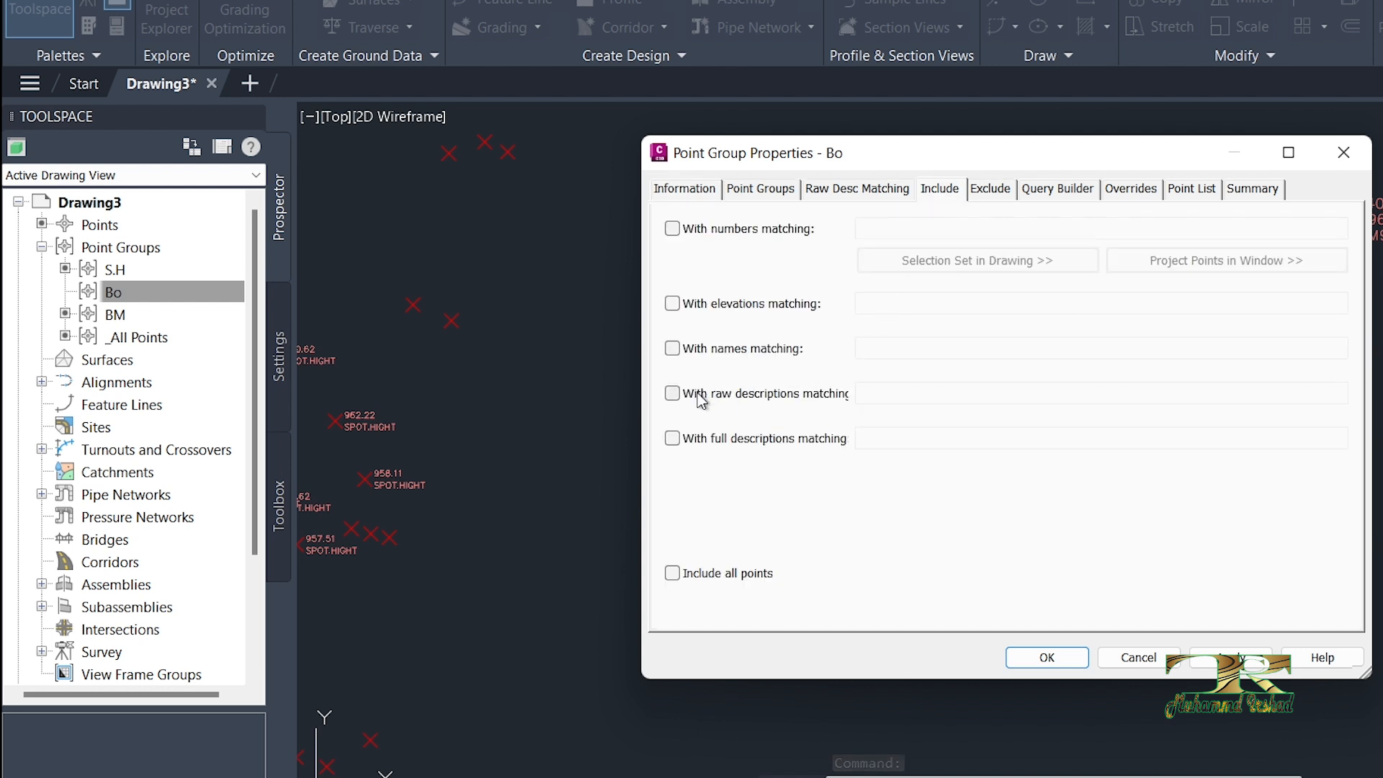
left_click(672, 393)
left_click(878, 394)
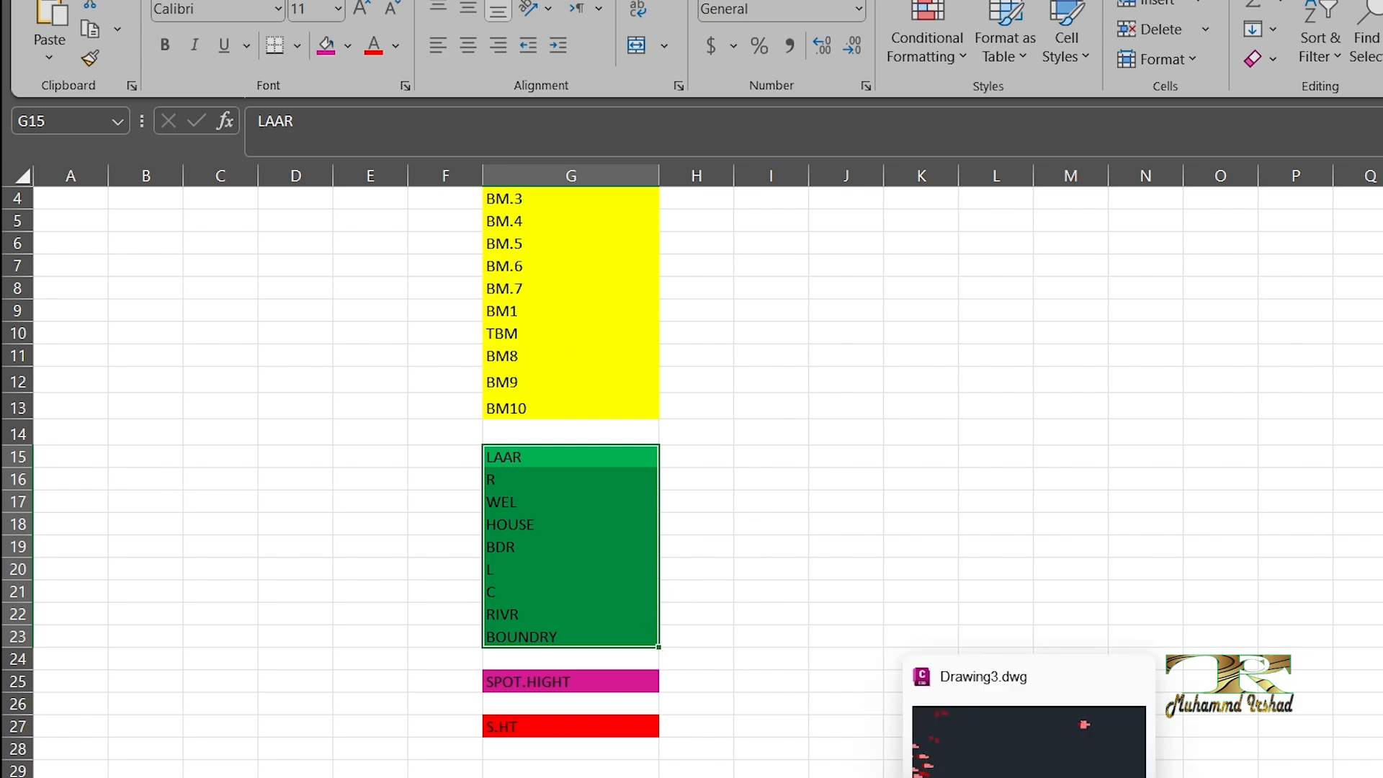
left_click(1030, 735)
left_click(672, 393)
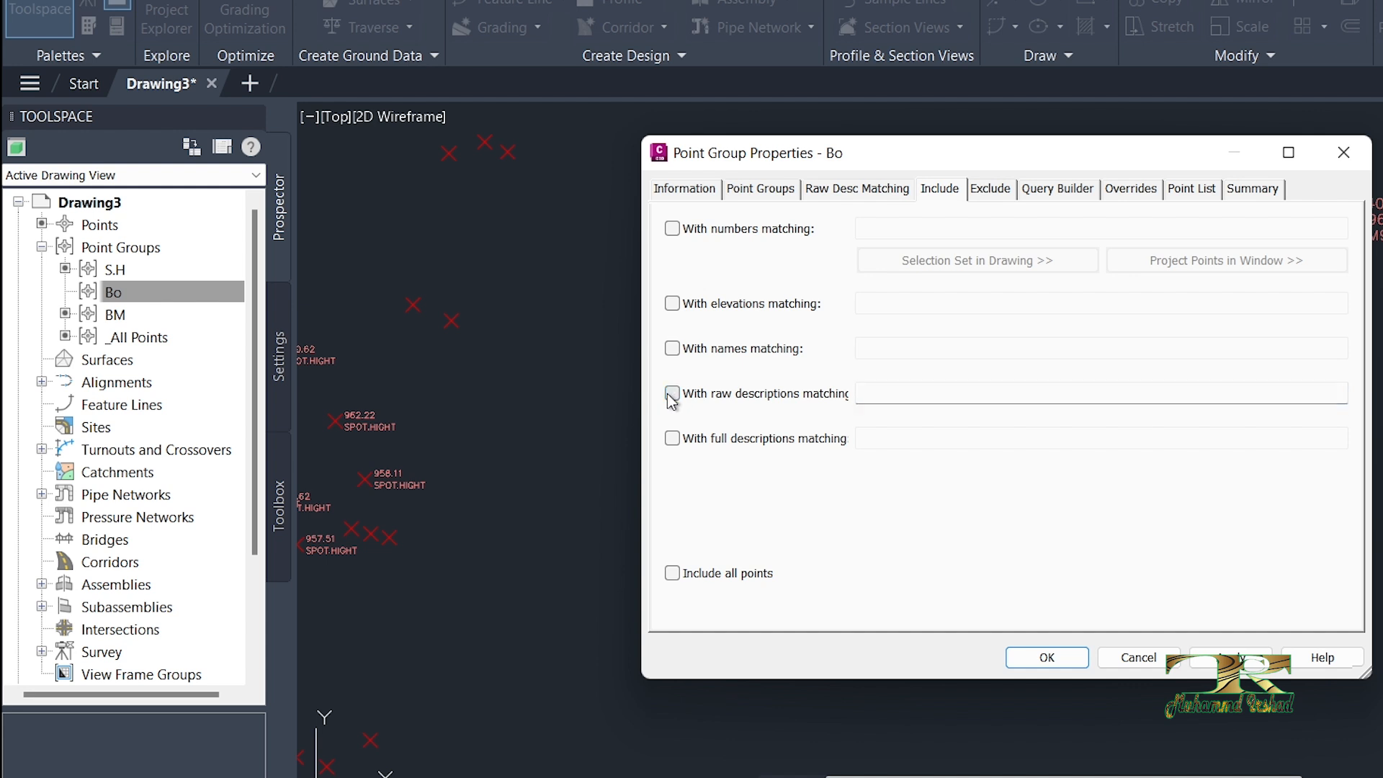
Step: Exclude points with raw descriptions matching BM*,TBM,S.HT from the Bo group
left_click(992, 192)
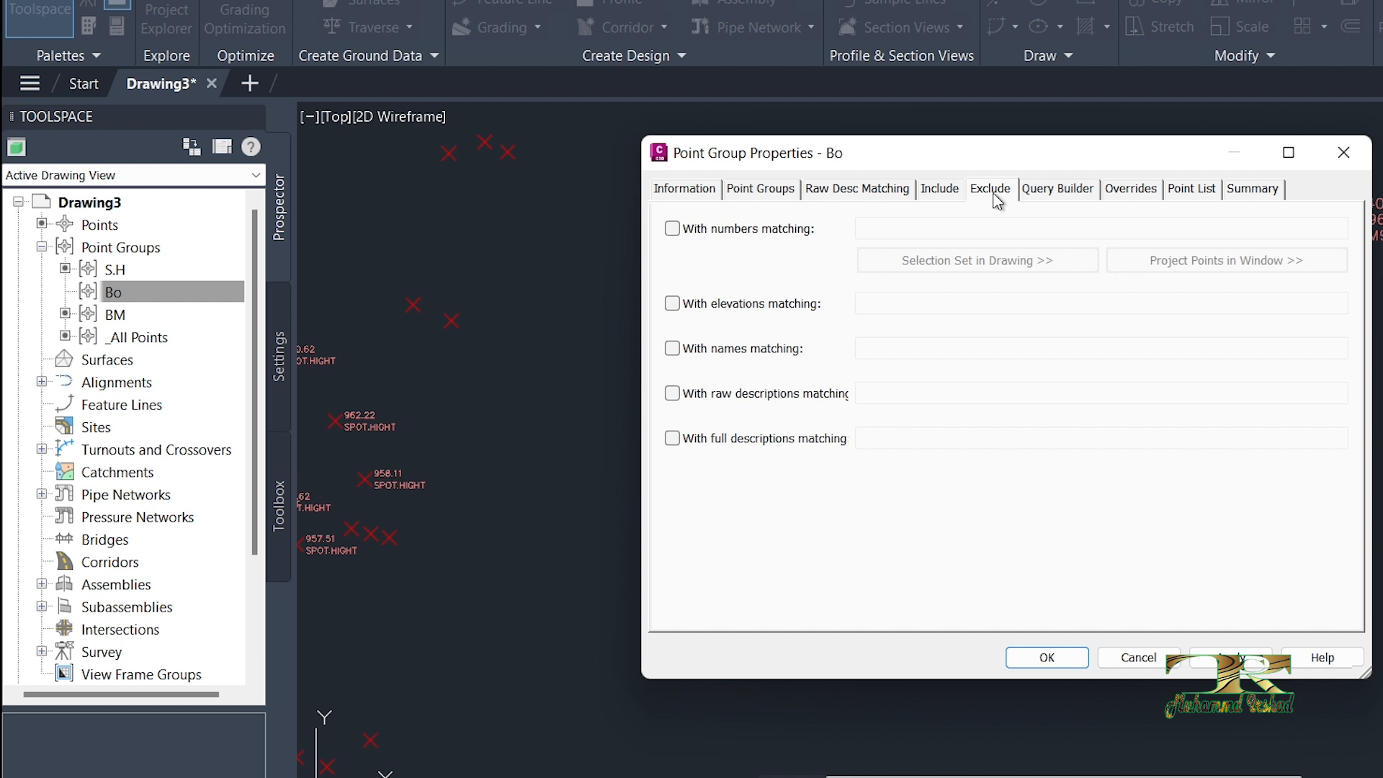
left_click(673, 393)
left_click(905, 393)
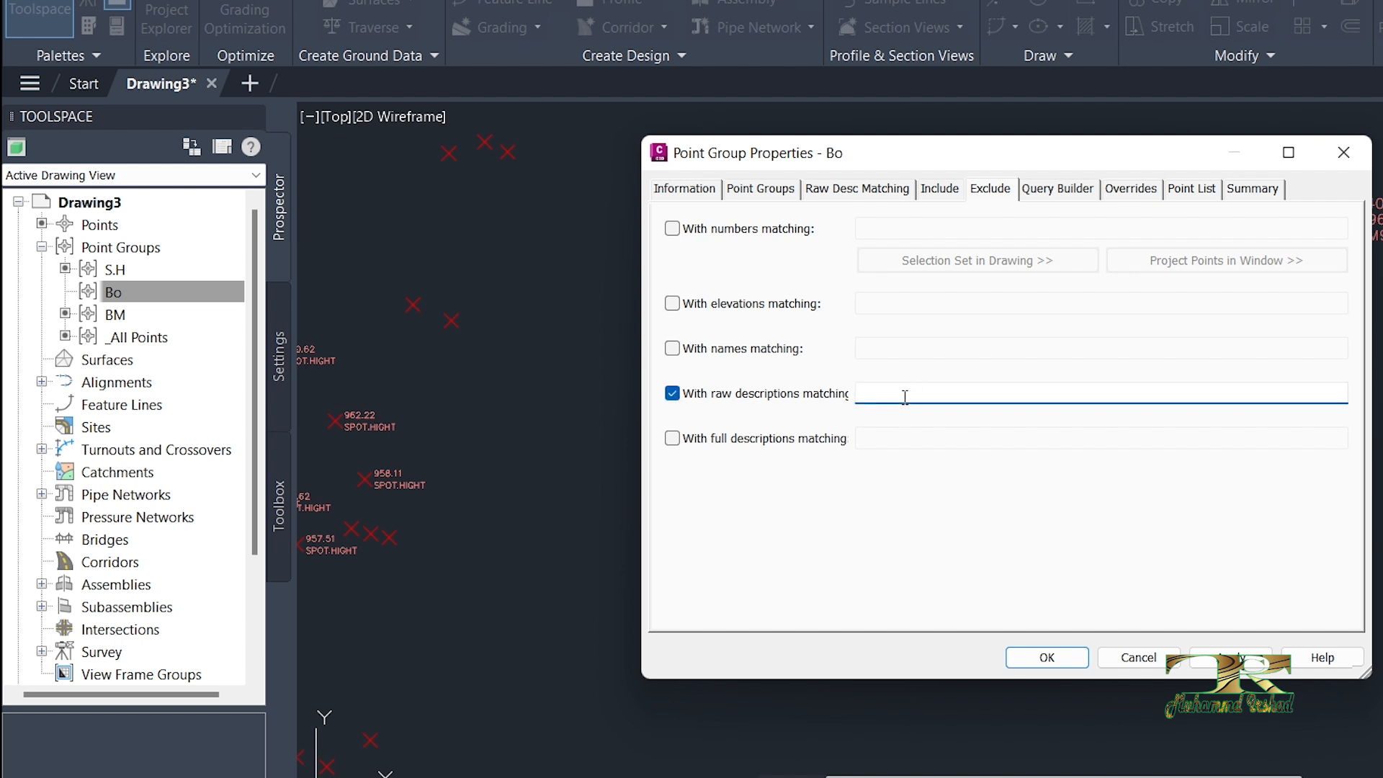
type("BM*")
type(",TBM,S.HT")
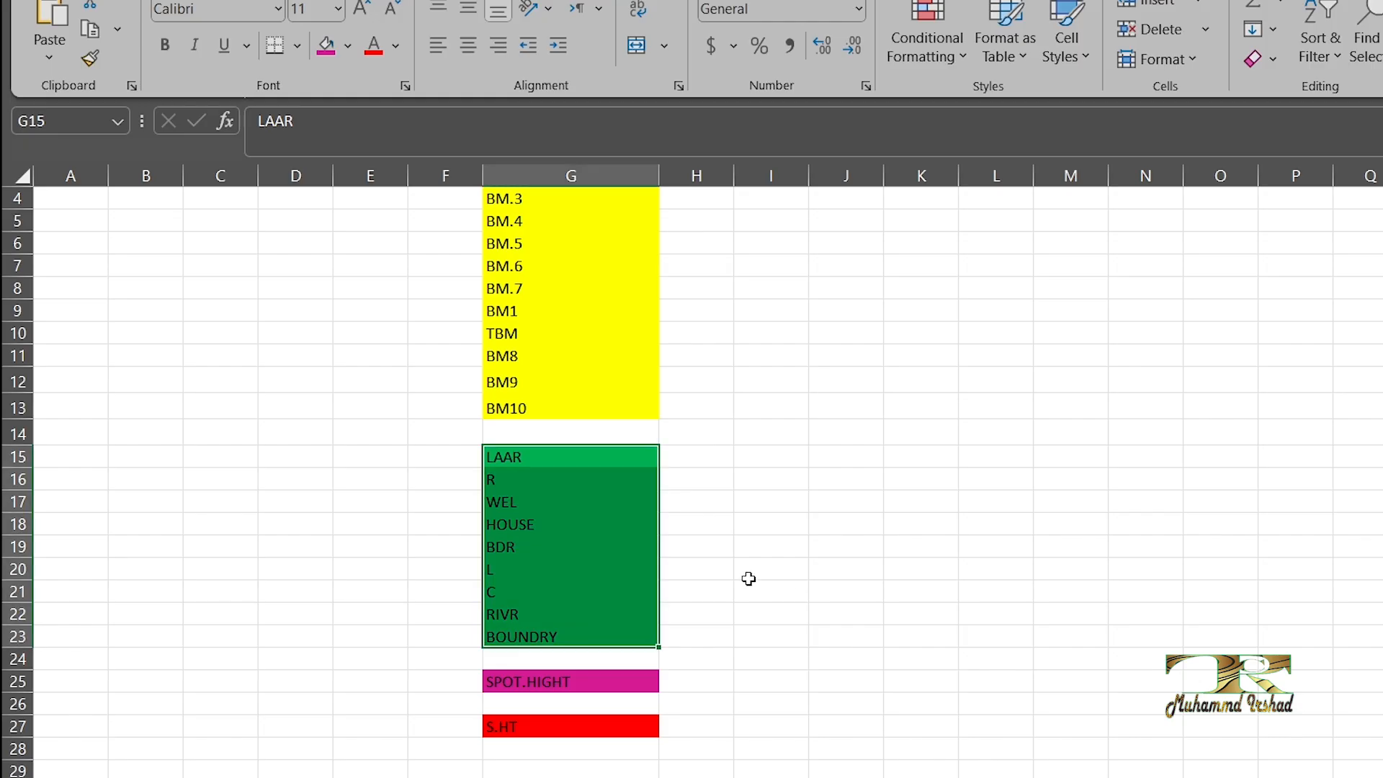
Step: Copy the SPOT.HIGHT code from the Excel sheet into the Bo group's raw description exclusions, checking the sheet's other codes
scroll(625, 617, "down", 2)
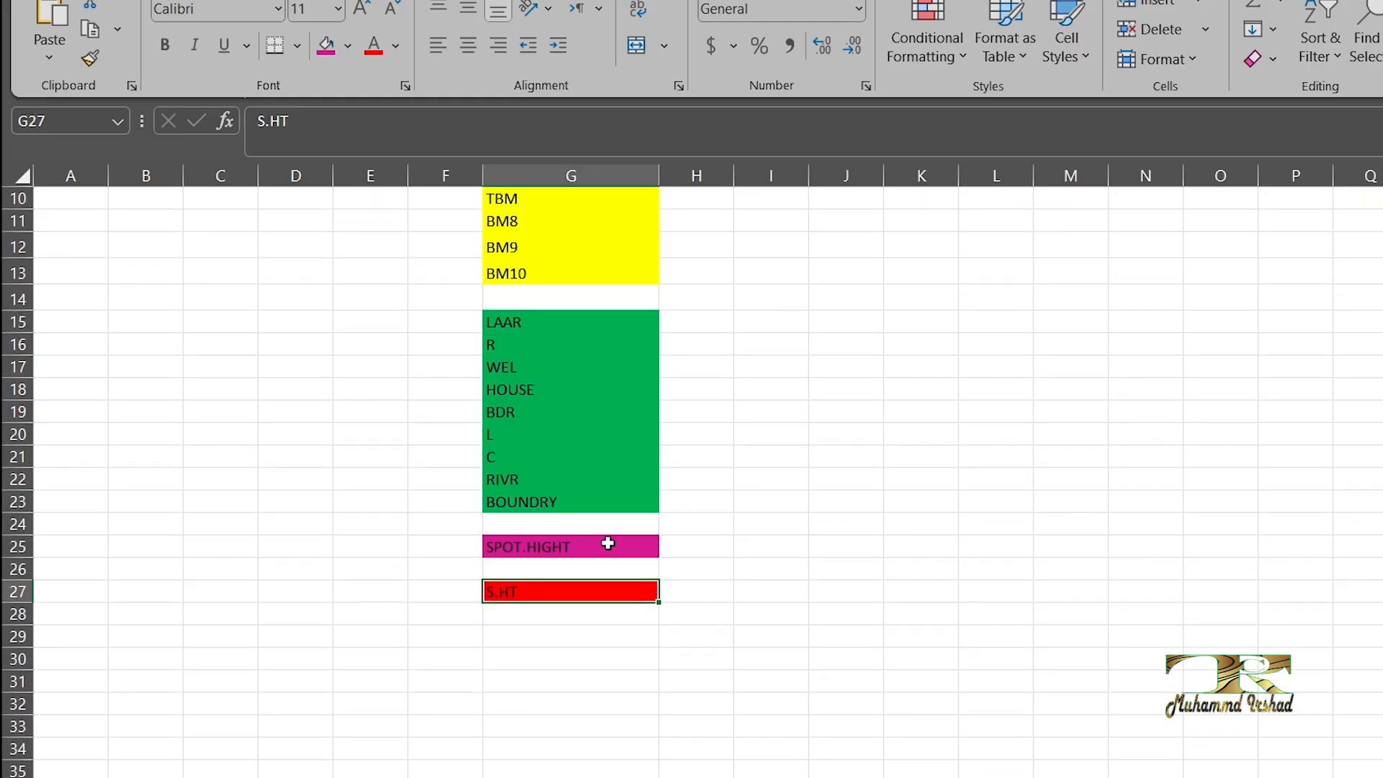
double_click(608, 544)
left_click_drag(608, 544, 468, 547)
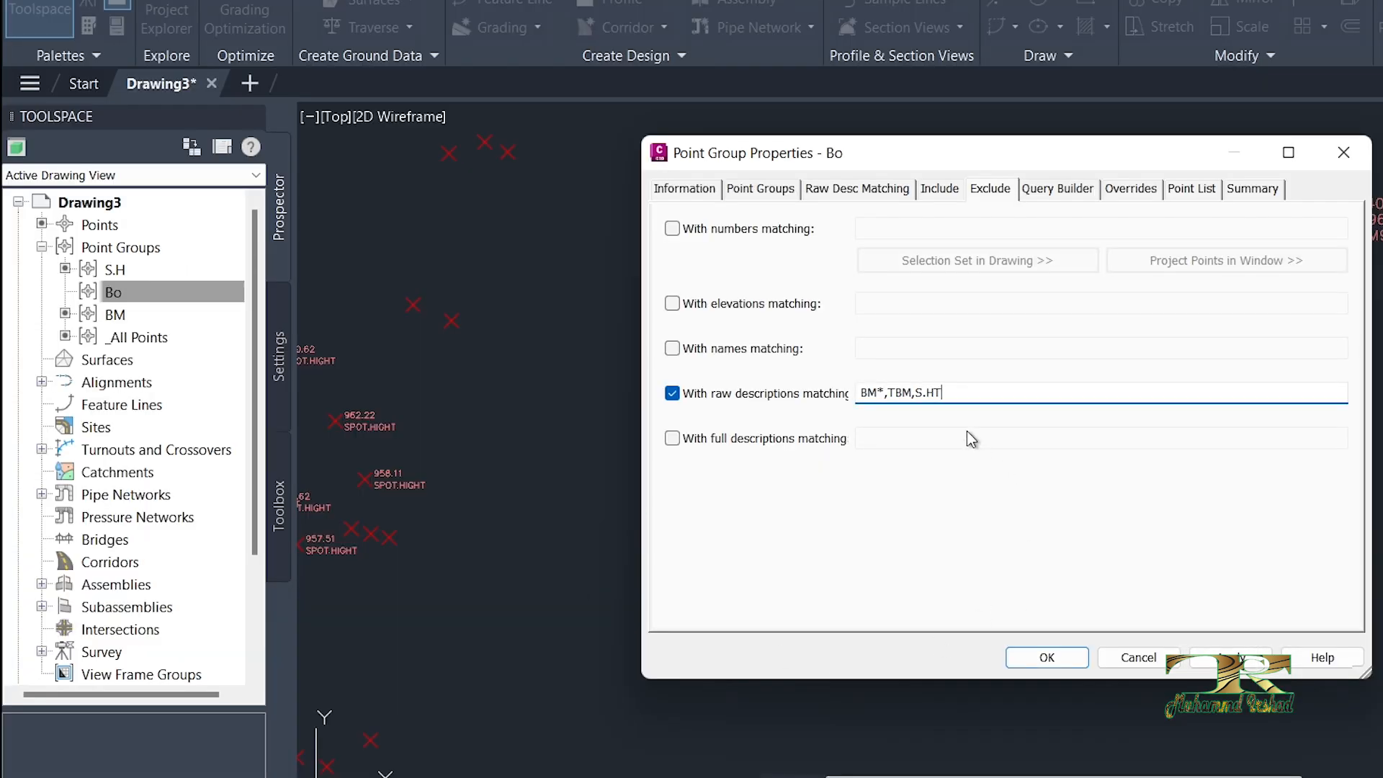
type("SPOT.HIGHT")
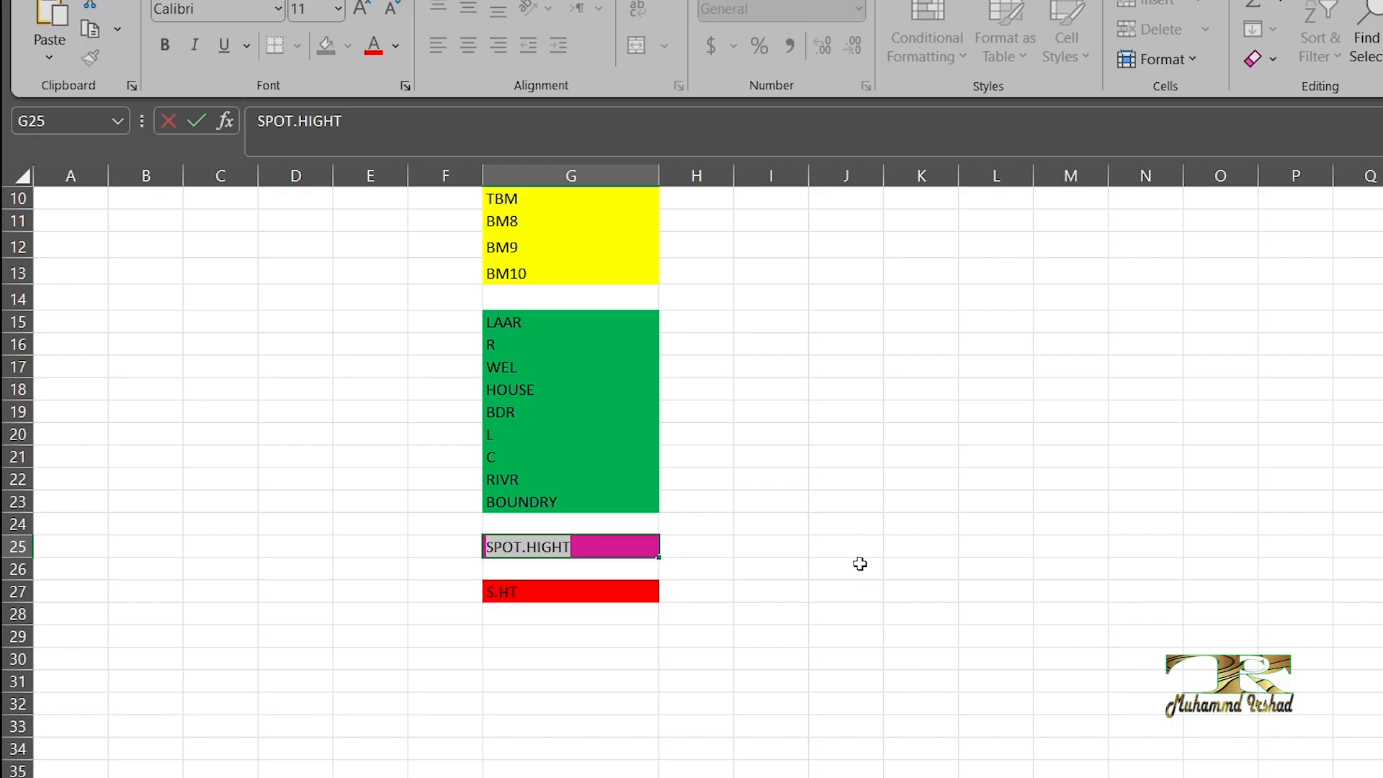
left_click(808, 546)
left_click_drag(564, 546, 560, 573)
scroll(570, 435, "up", 3)
left_click_drag(547, 245, 525, 473)
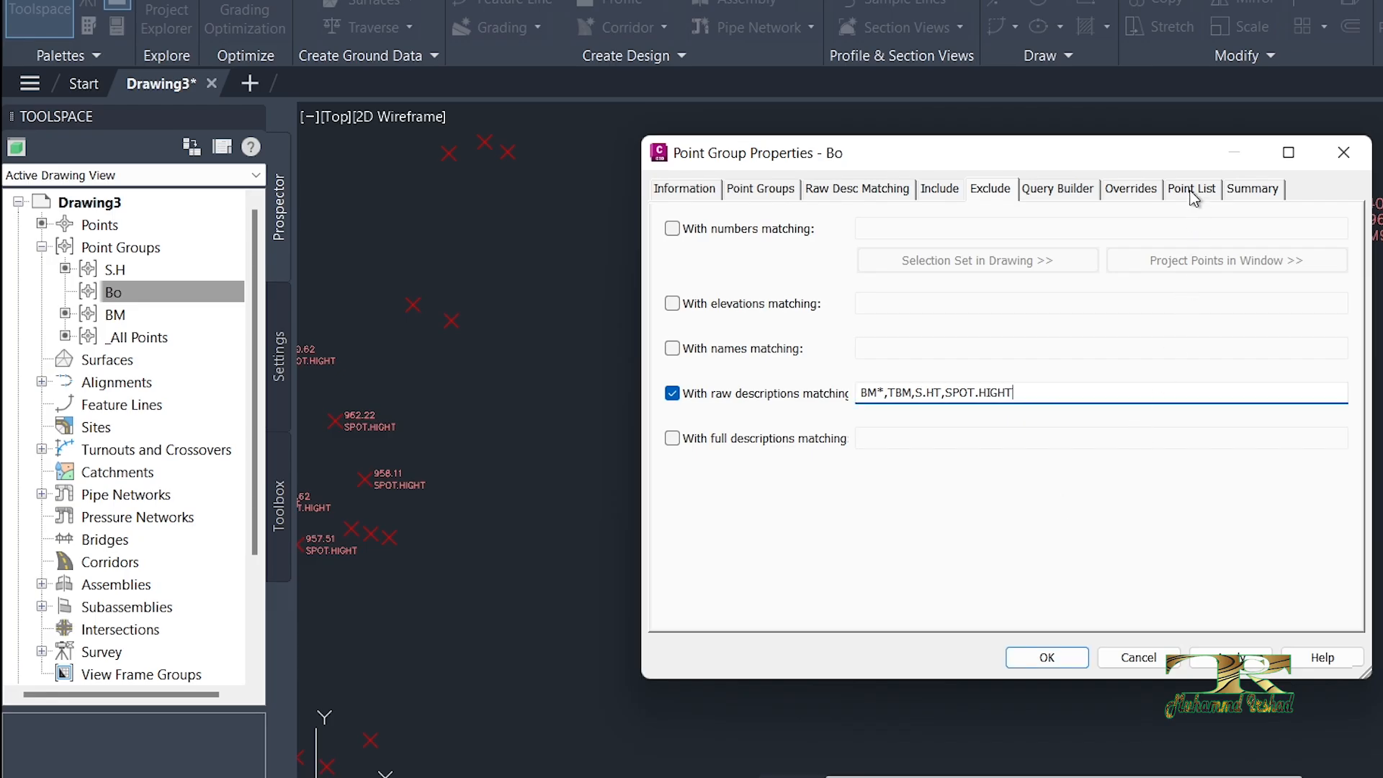
Step: Review the Bo group's point list through to the BOUNDRY points, and apply the group's properties to the drawing
left_click(1192, 189)
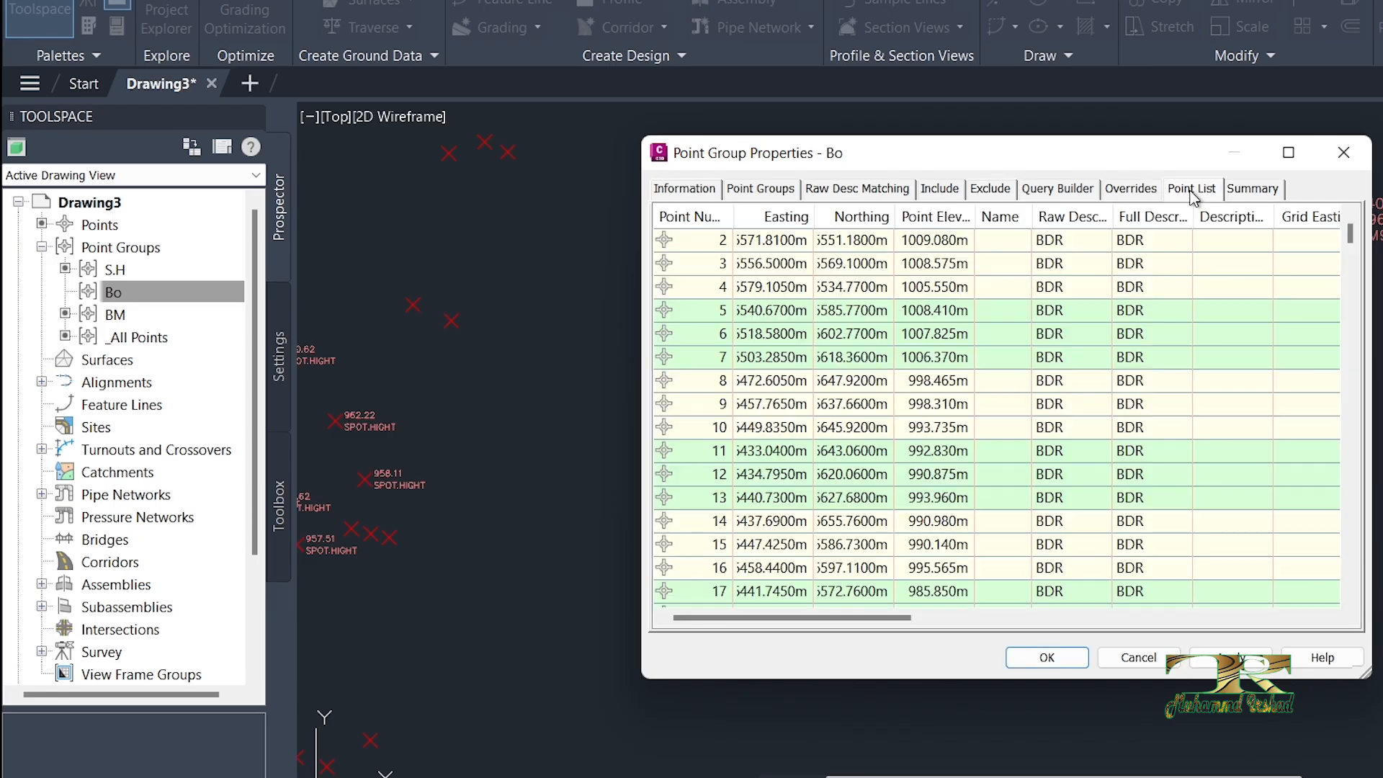
left_click_drag(1352, 251, 1366, 497)
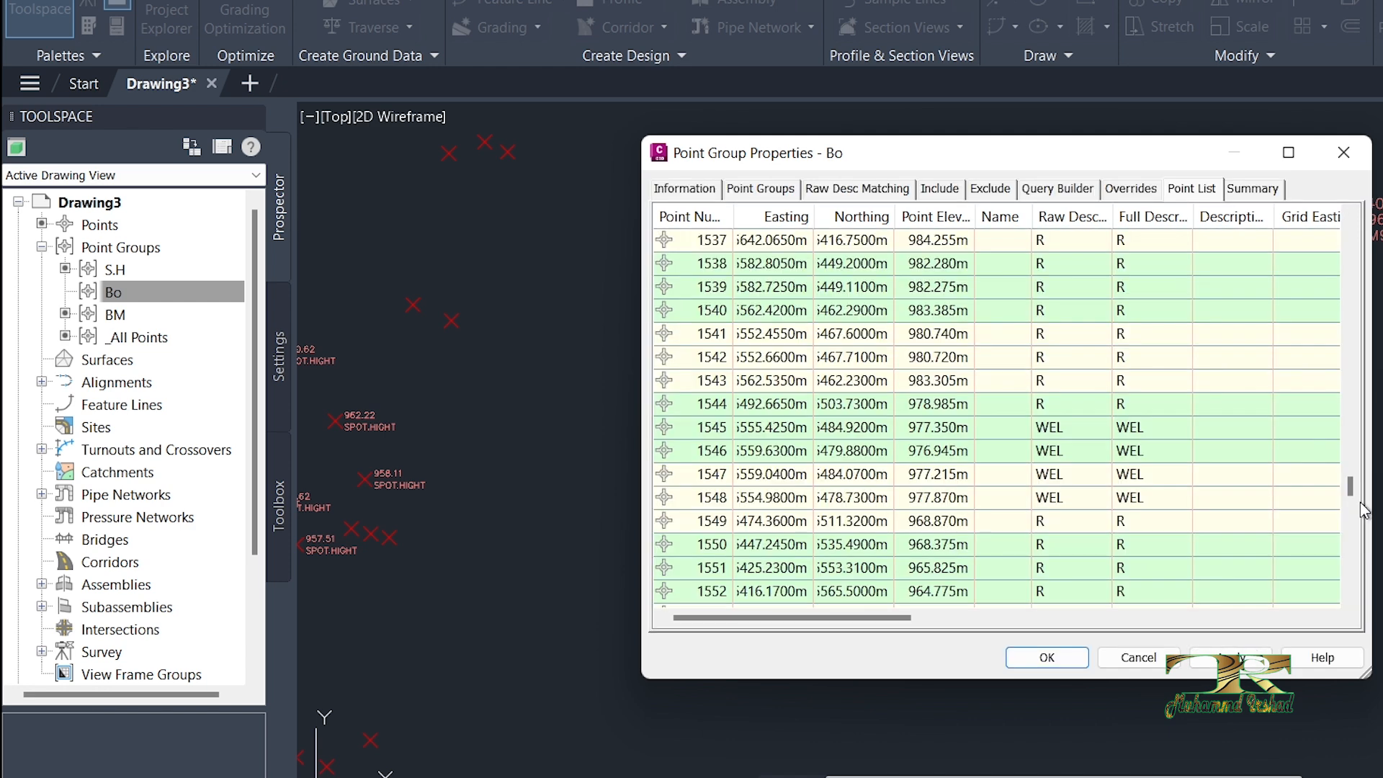
left_click_drag(1352, 485, 1351, 575)
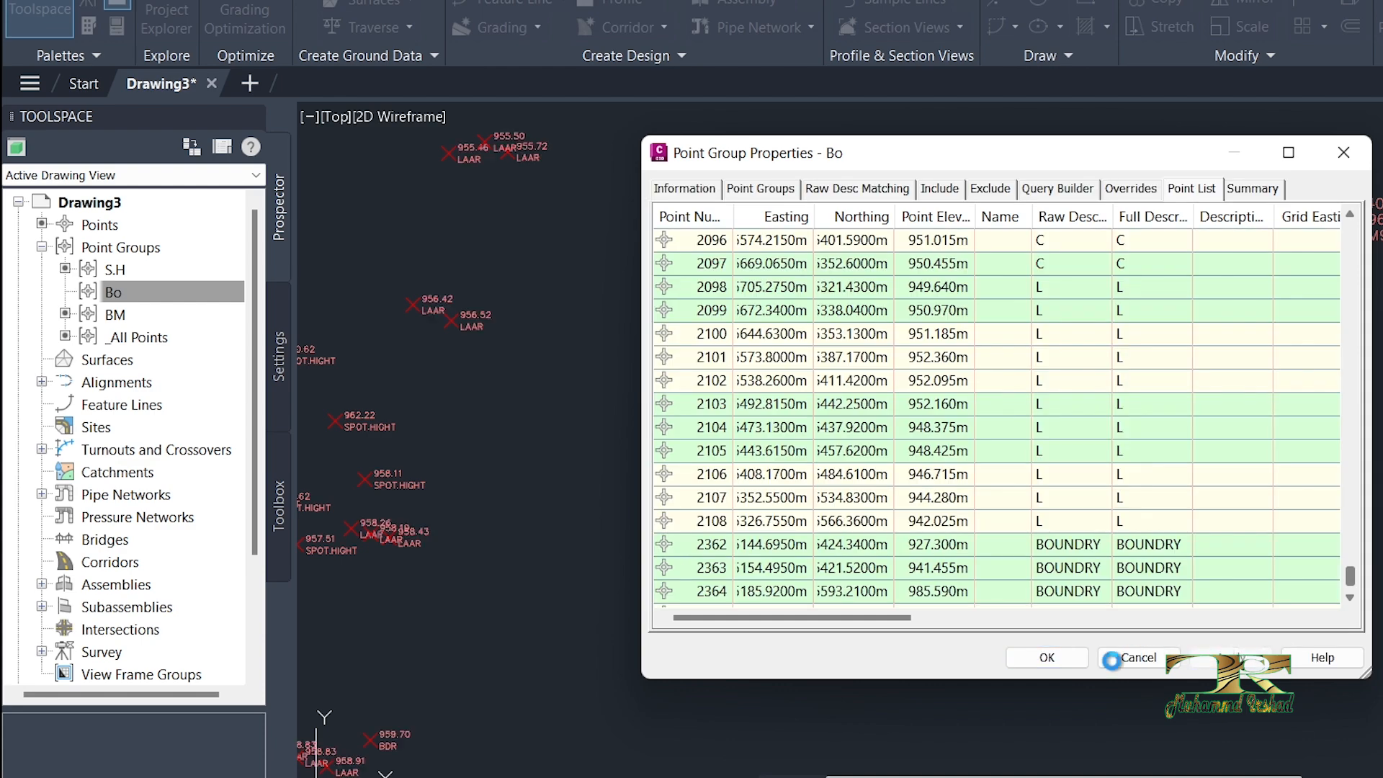
left_click(1046, 658)
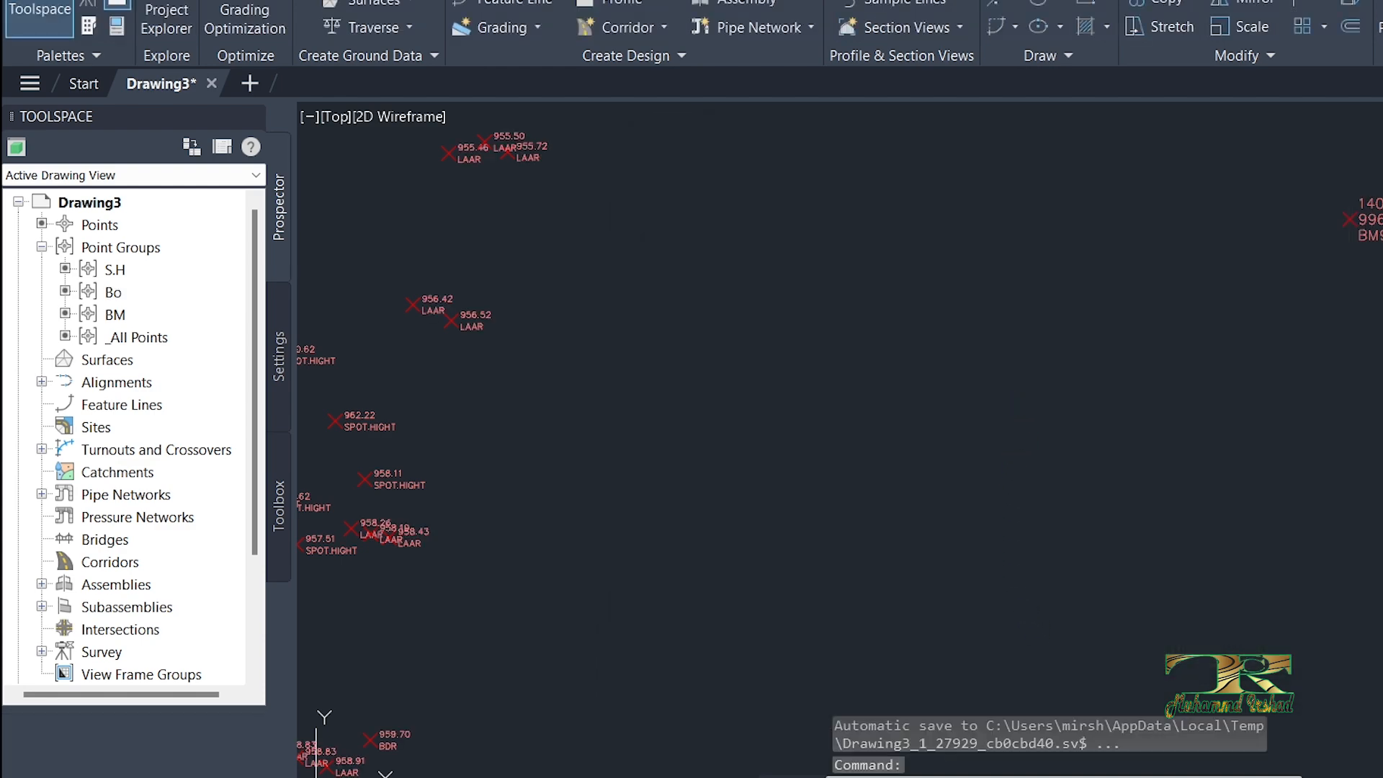
scroll(1018, 342, "down", 5)
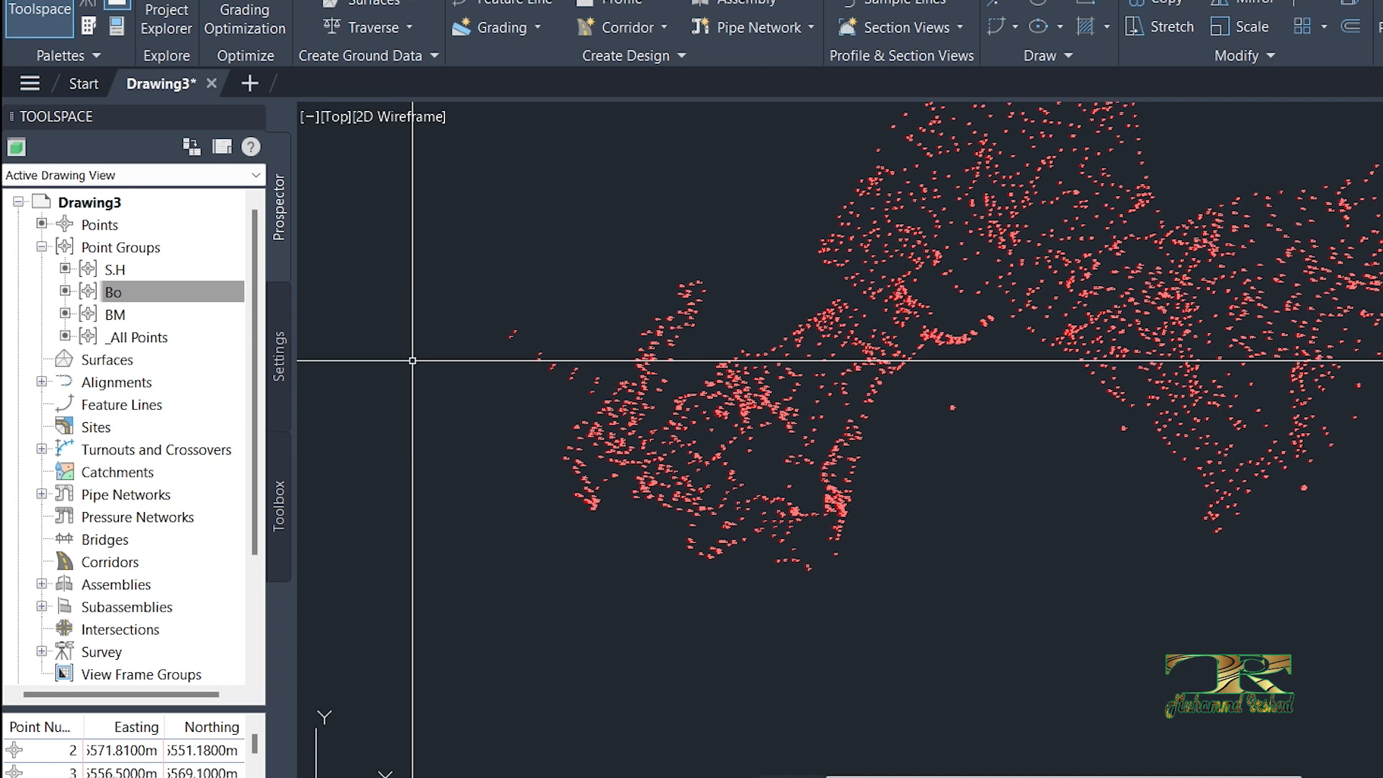
right_click(115, 246)
left_click(239, 256)
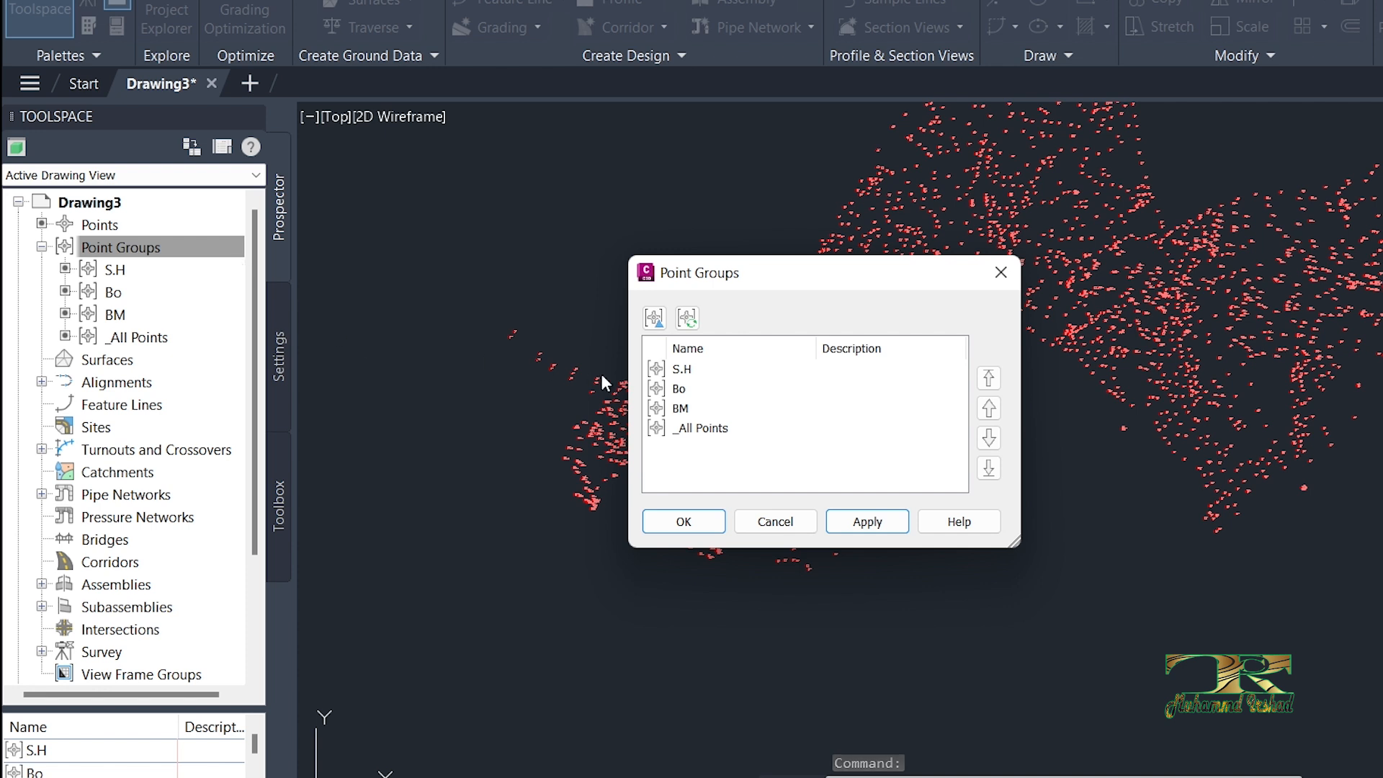
left_click(775, 521)
Step: Start a new point group and name it Blank Group
left_click(98, 248)
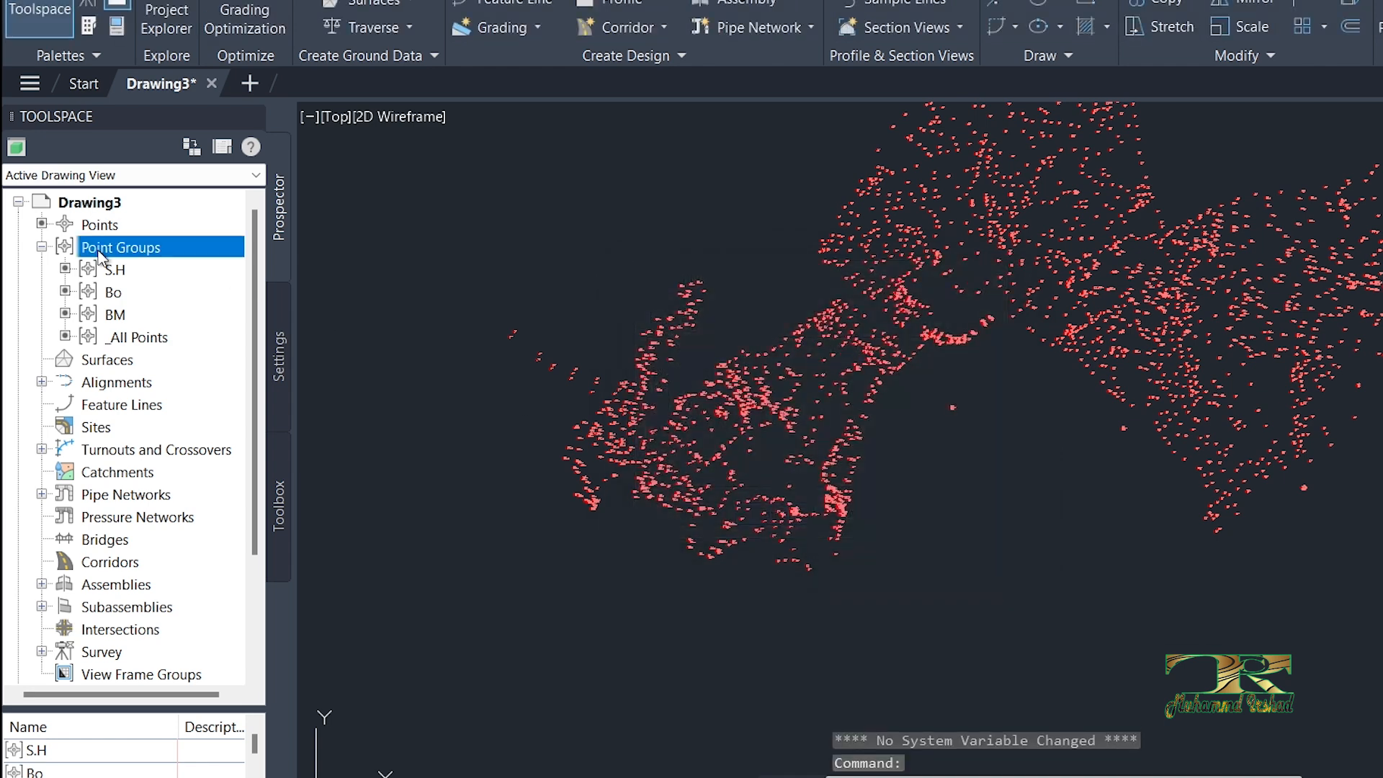
right_click(98, 252)
left_click(147, 293)
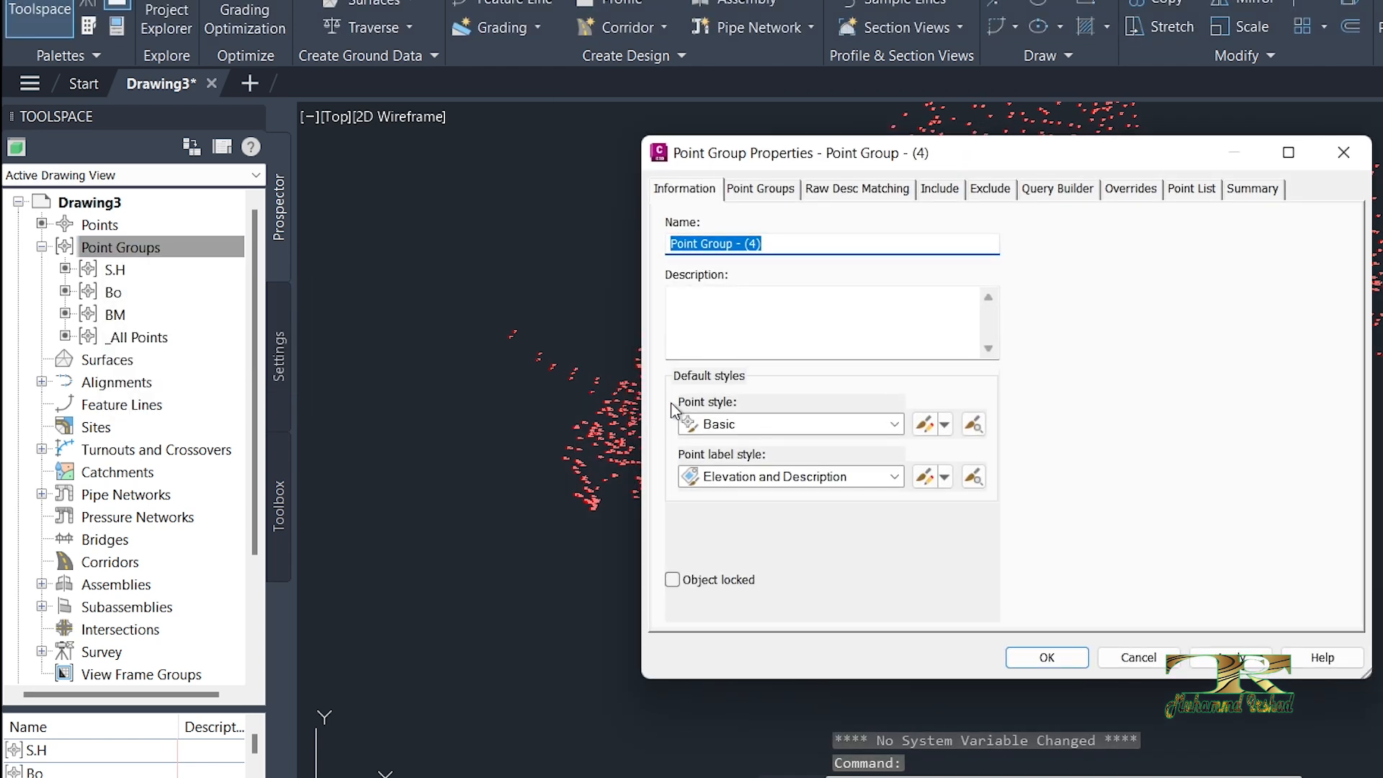
left_click(759, 250)
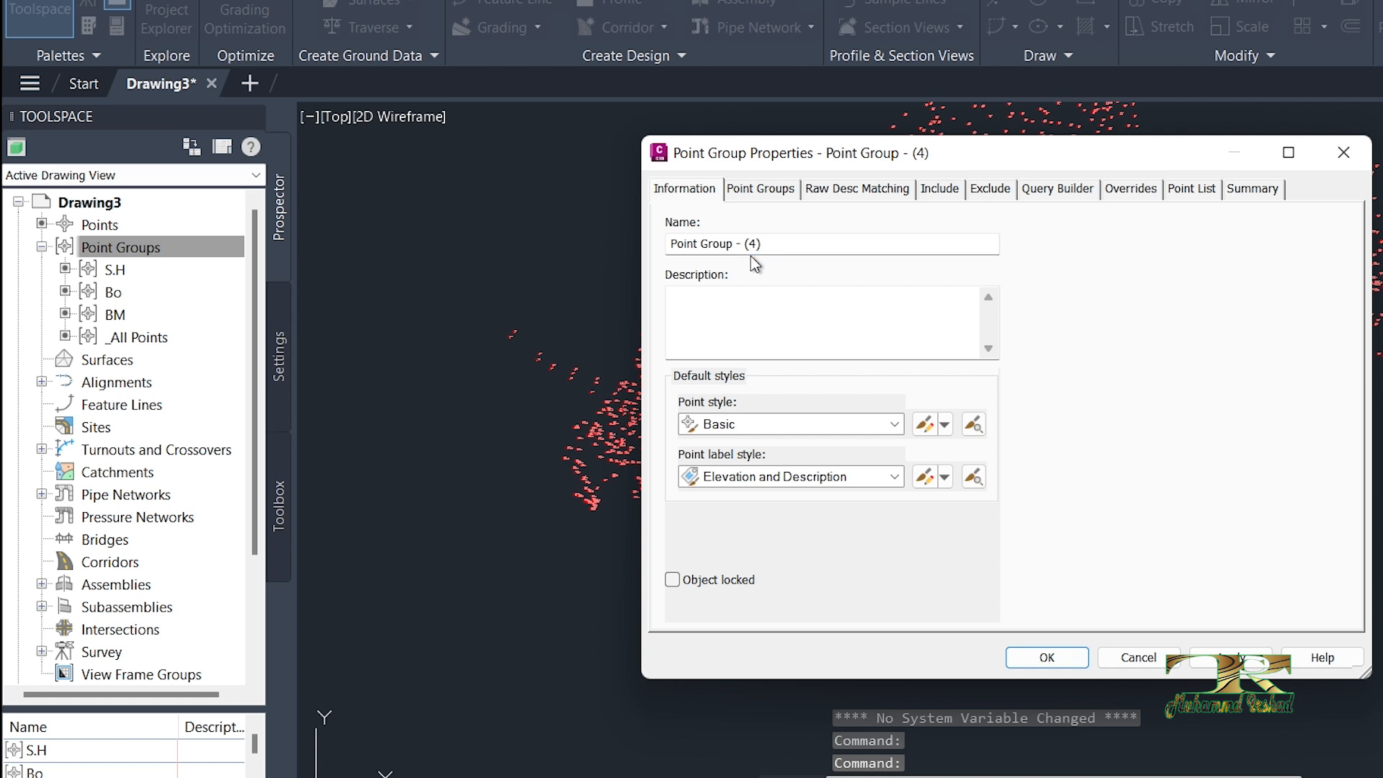
triple_click(751, 258)
type("Blank Group")
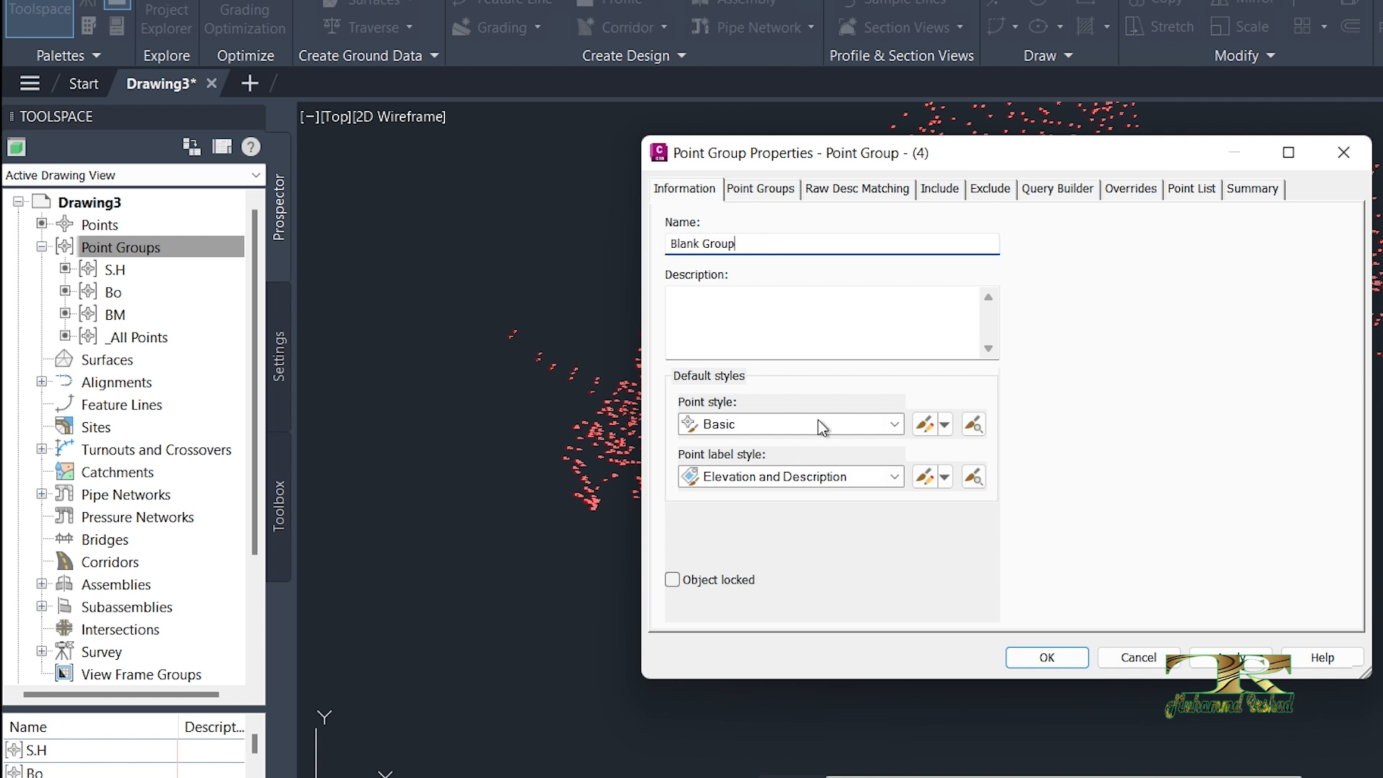
Step: Set both the point style and the point label style of Blank Group to <none>
left_click(815, 423)
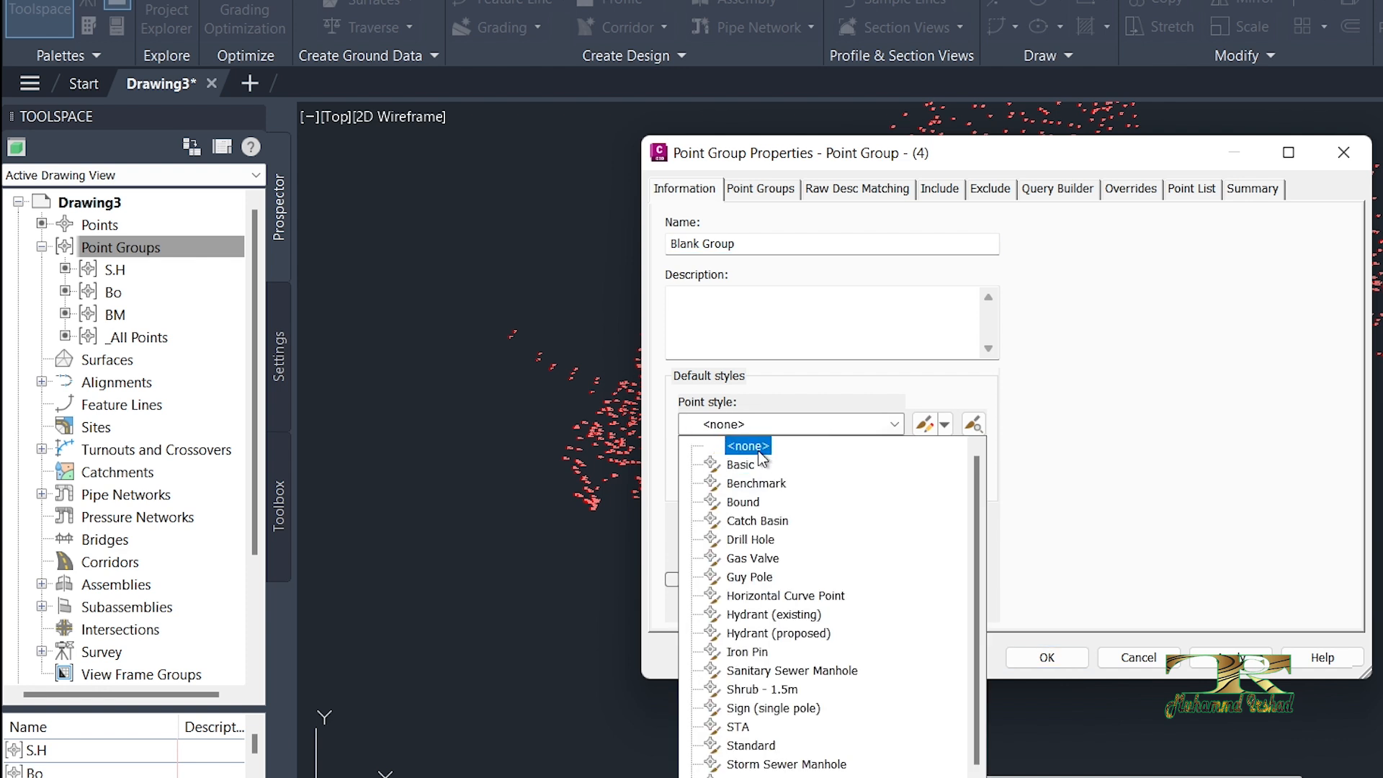
left_click(757, 448)
left_click(769, 477)
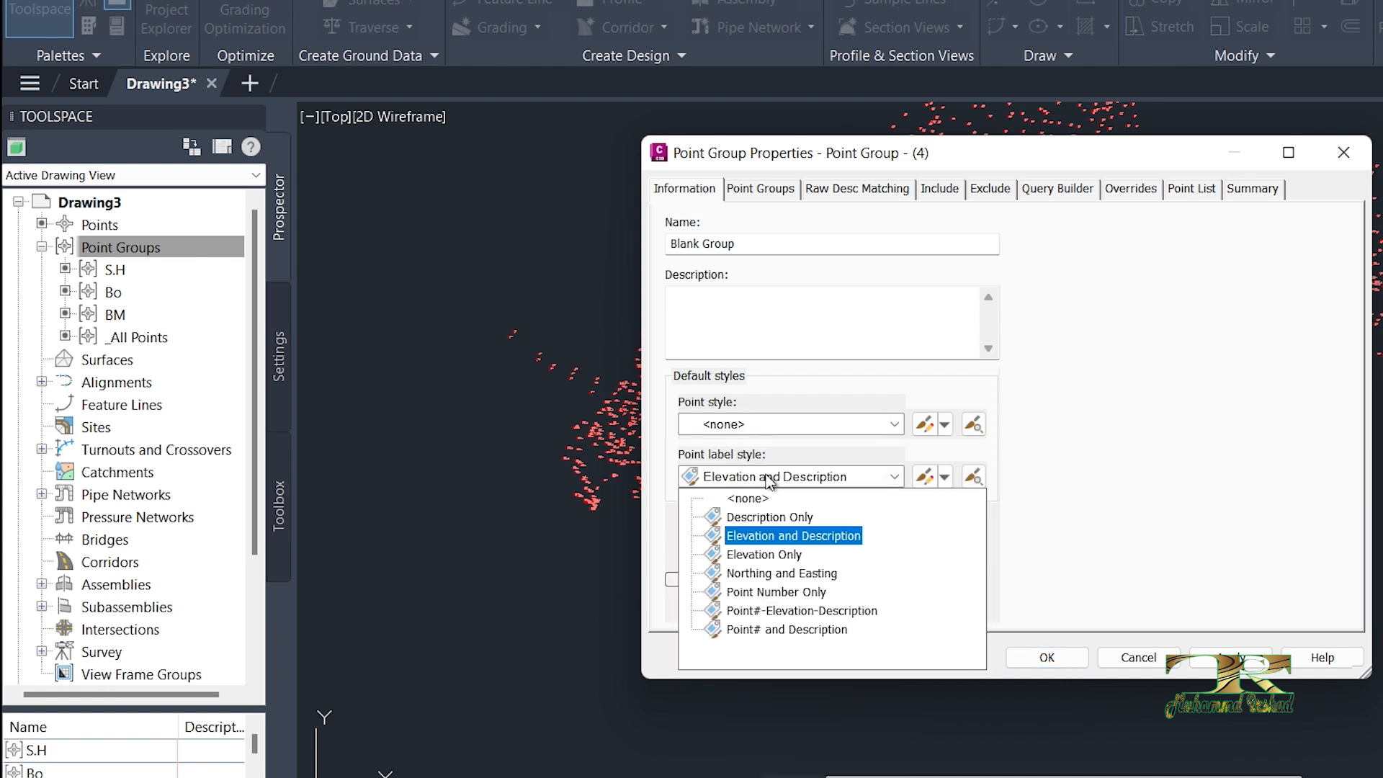
left_click(747, 498)
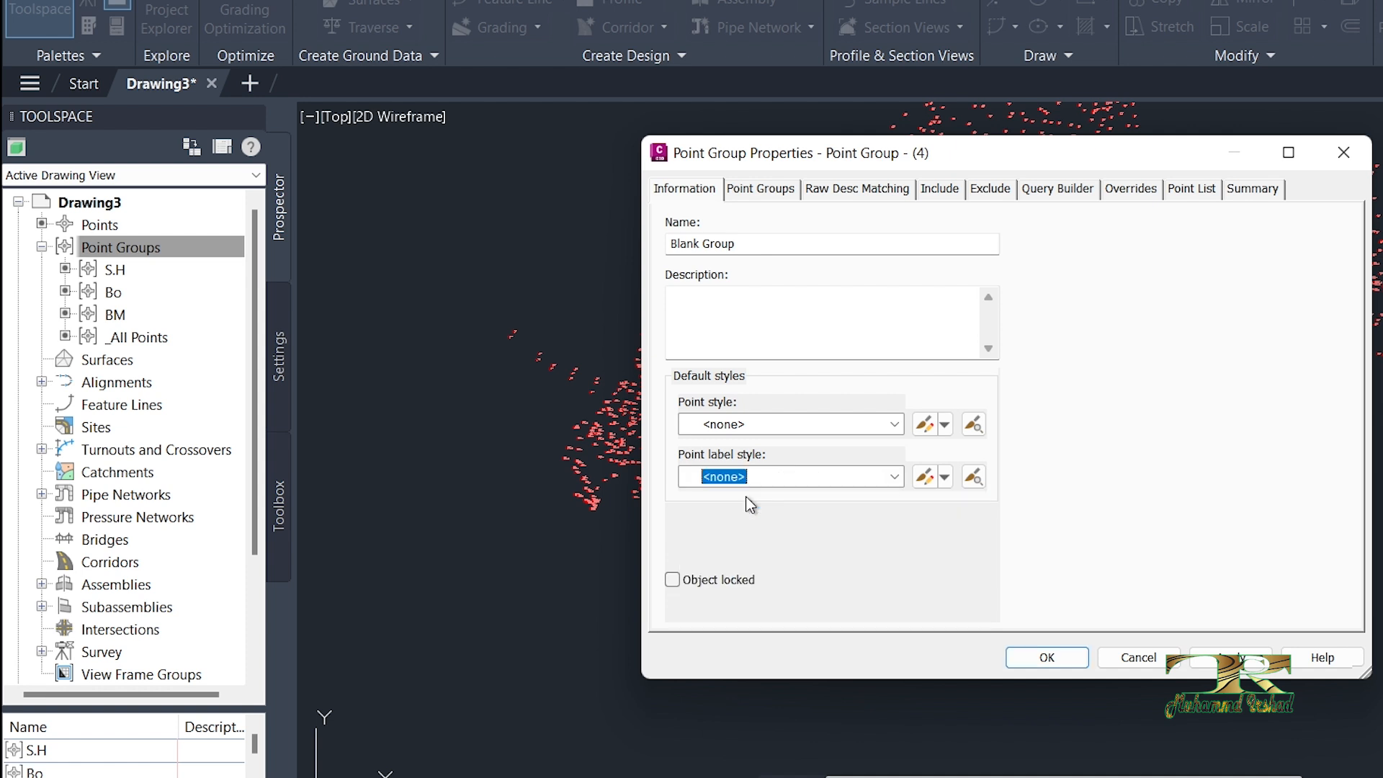
Step: Include the _All Points group in Blank Group, review its point list to the end, and create the group
left_click(768, 191)
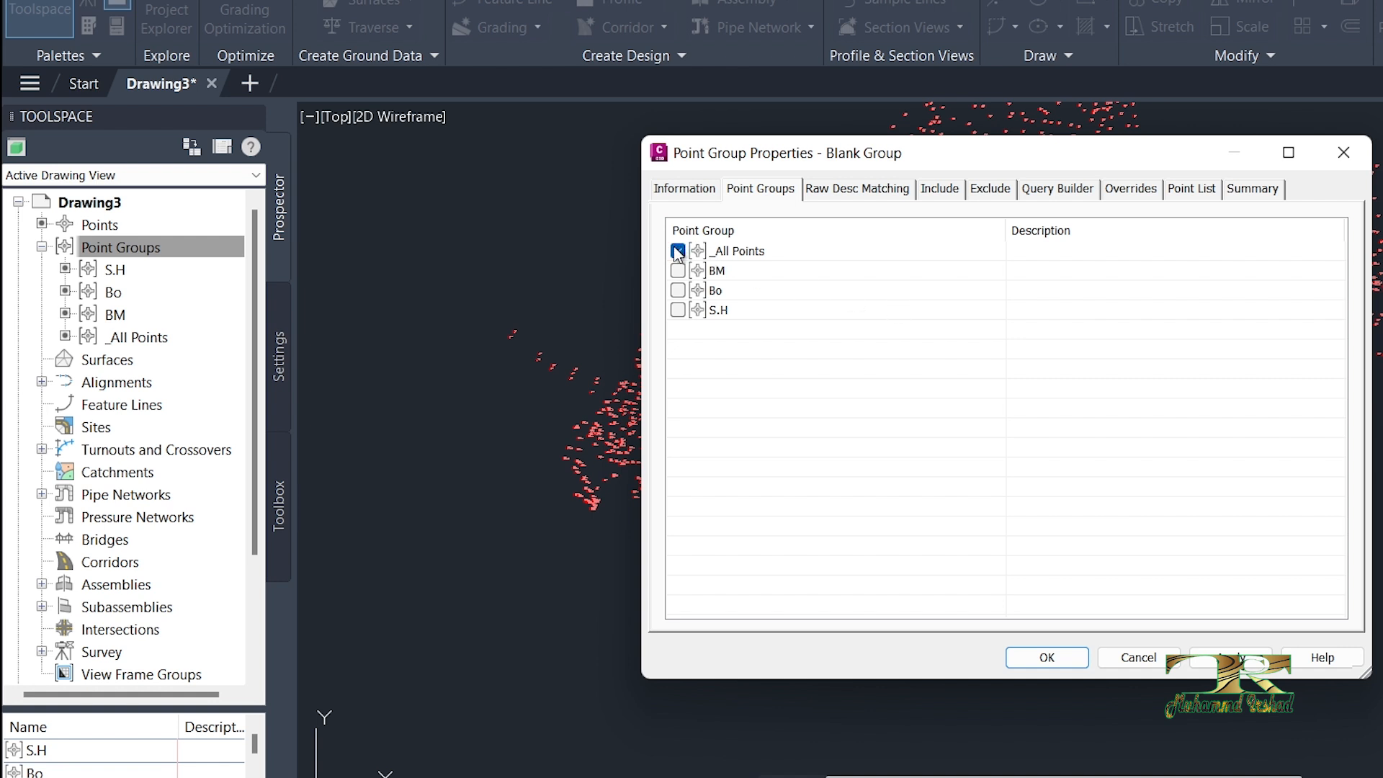
left_click(1187, 193)
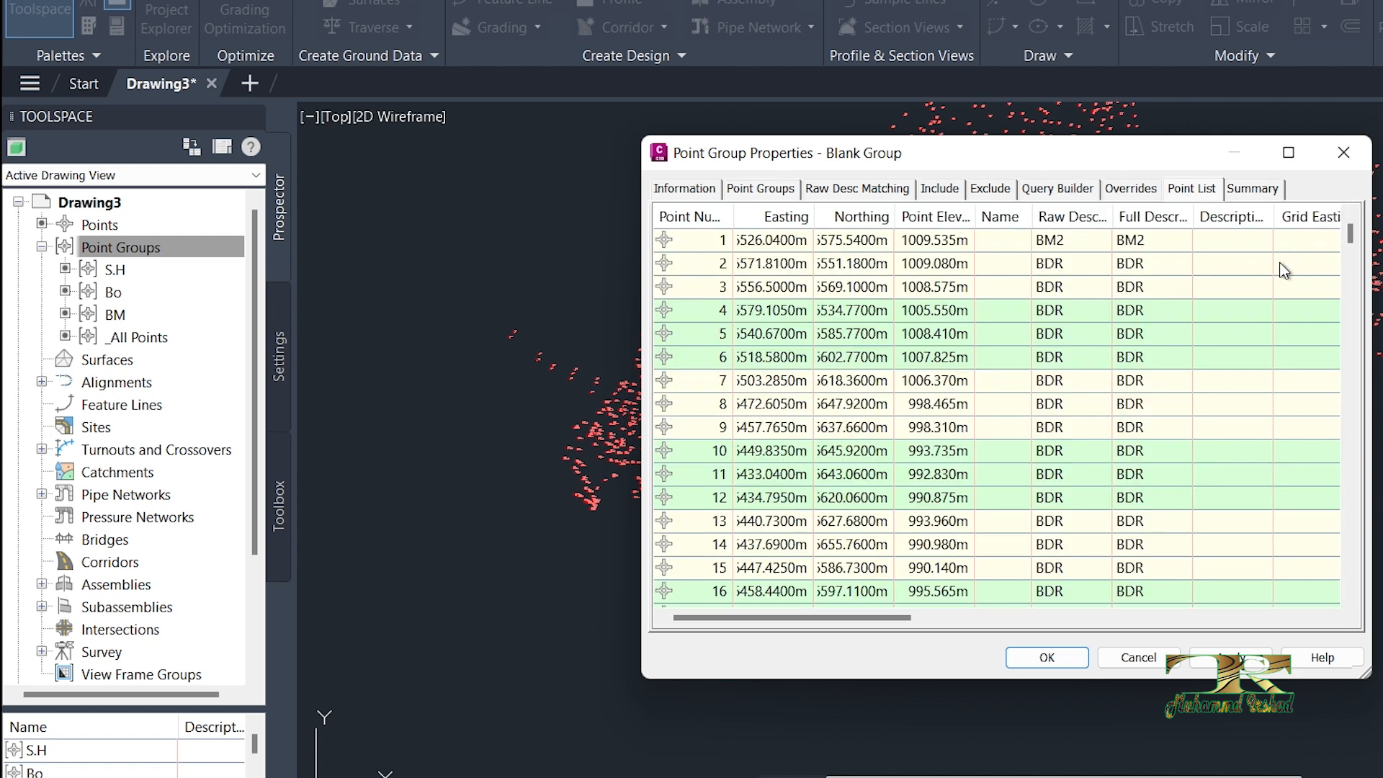
left_click_drag(1349, 234, 1351, 575)
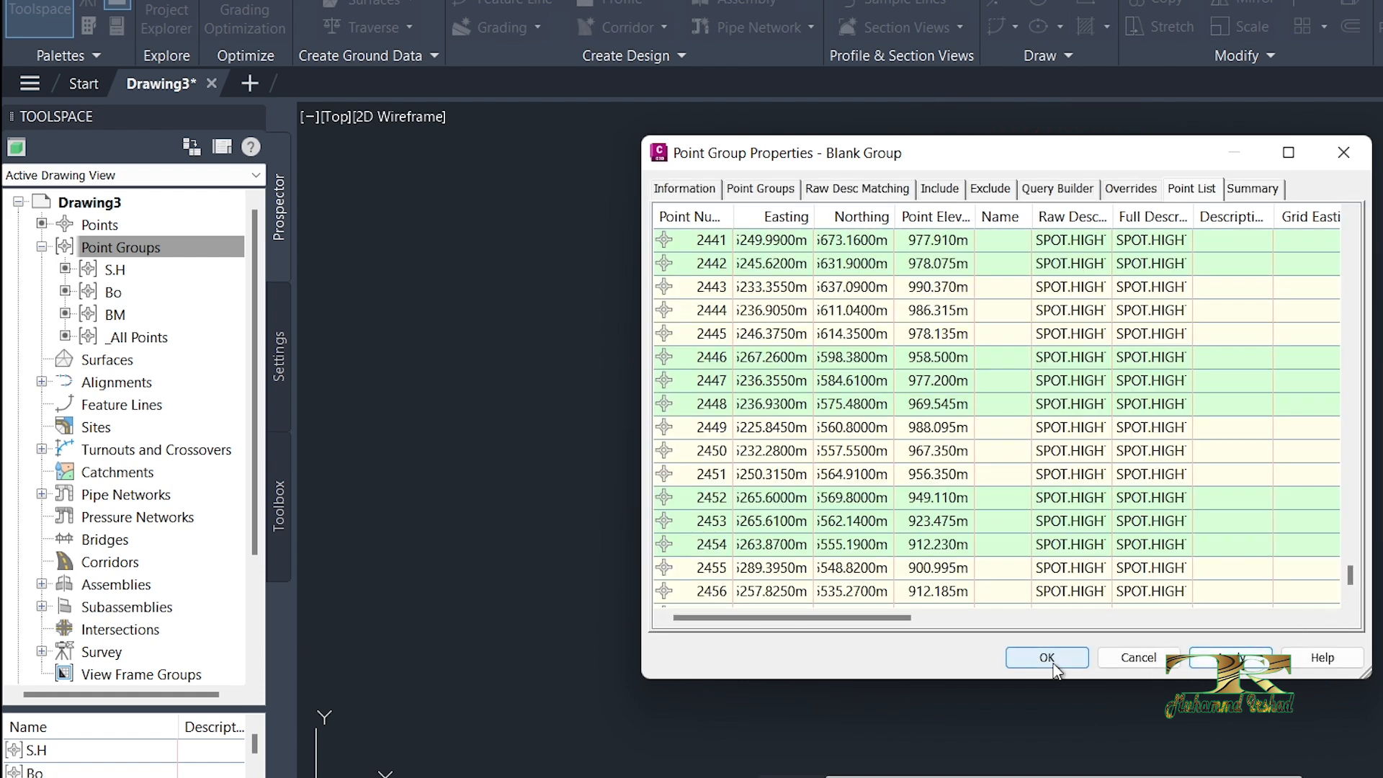
left_click(1048, 656)
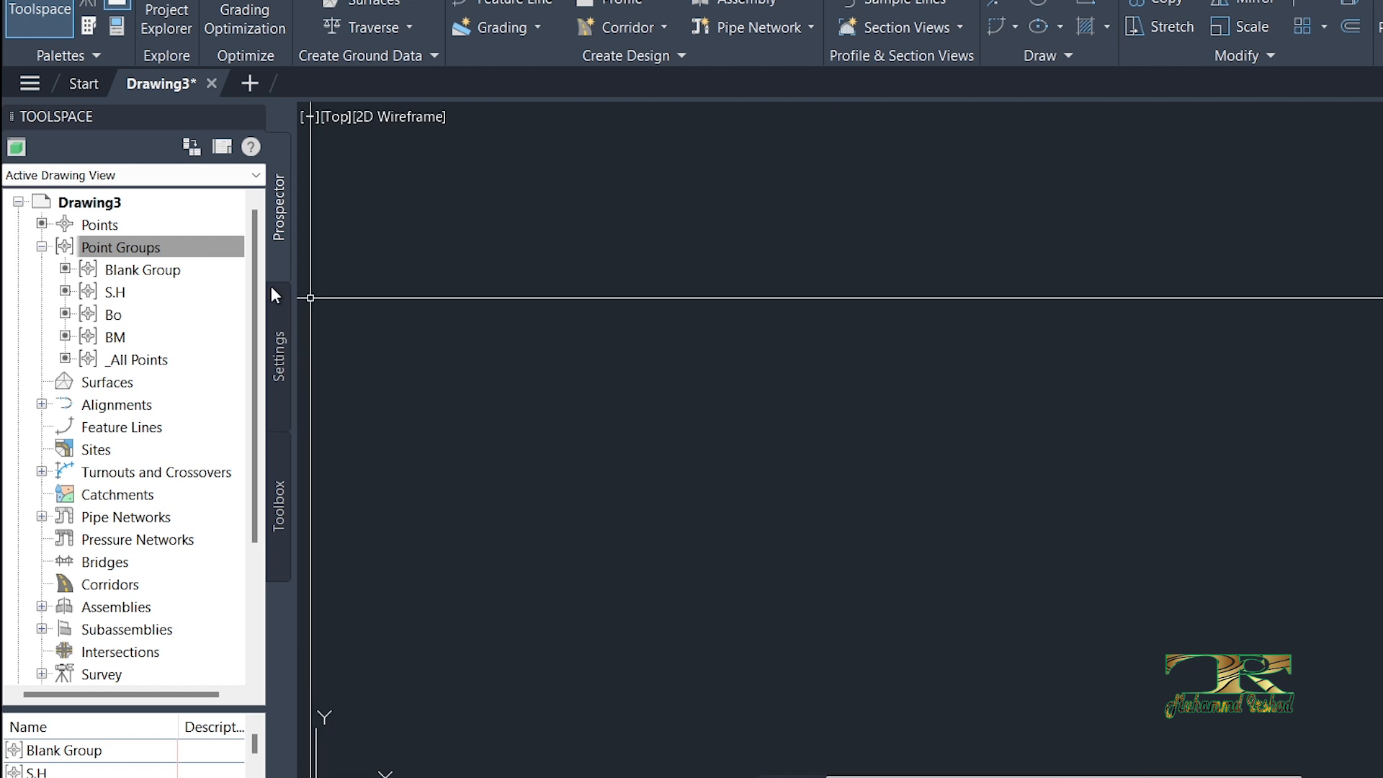
Step: Move Blank Group directly below S.H in the point group display order, and apply the new order
left_click(109, 237)
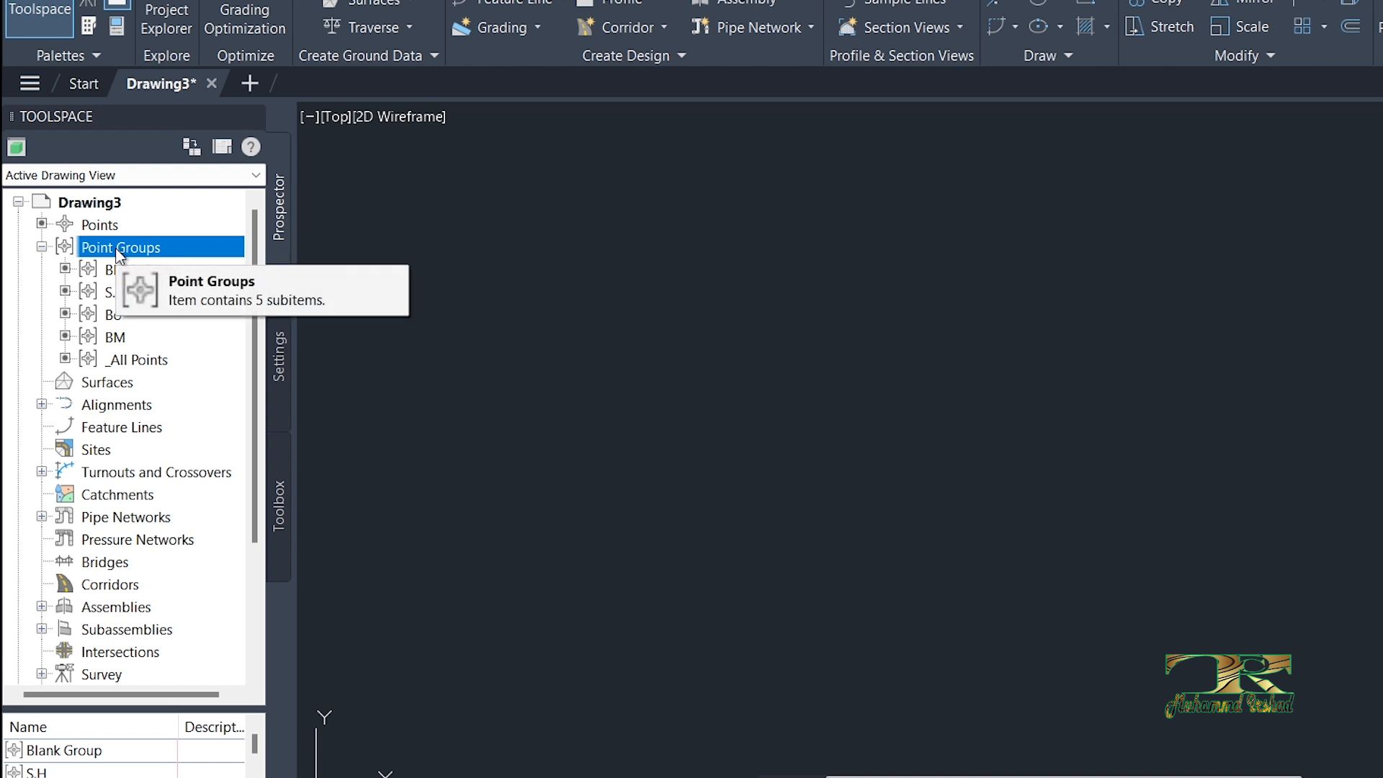
right_click(116, 250)
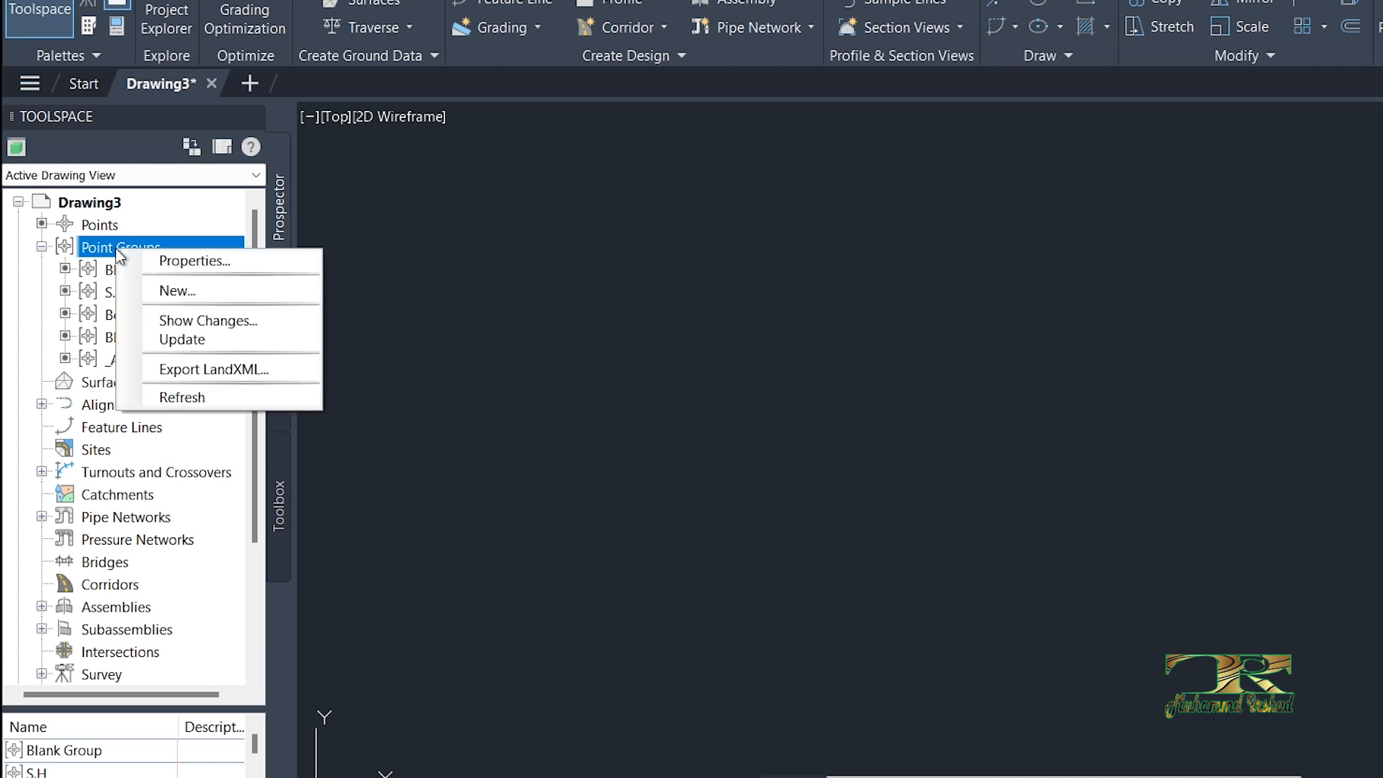
left_click(166, 263)
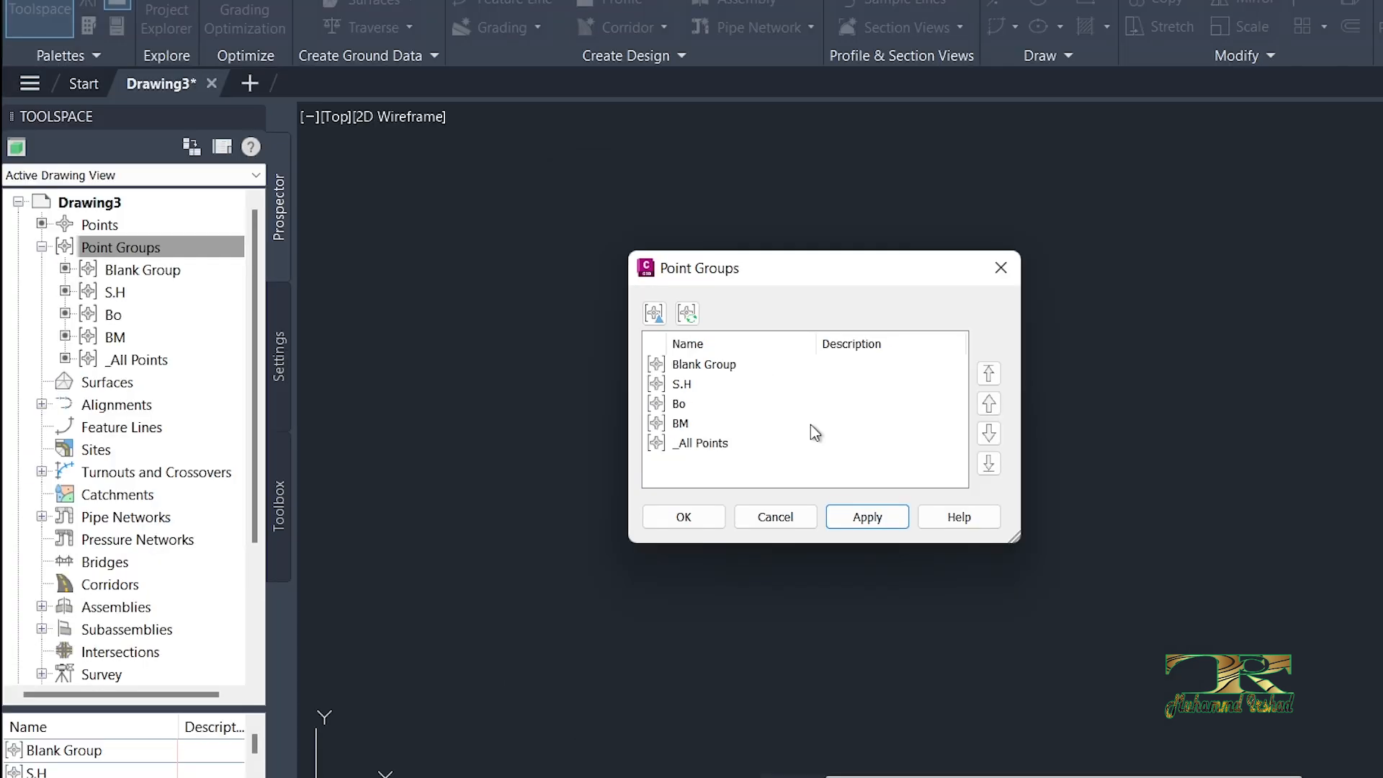
left_click(658, 358)
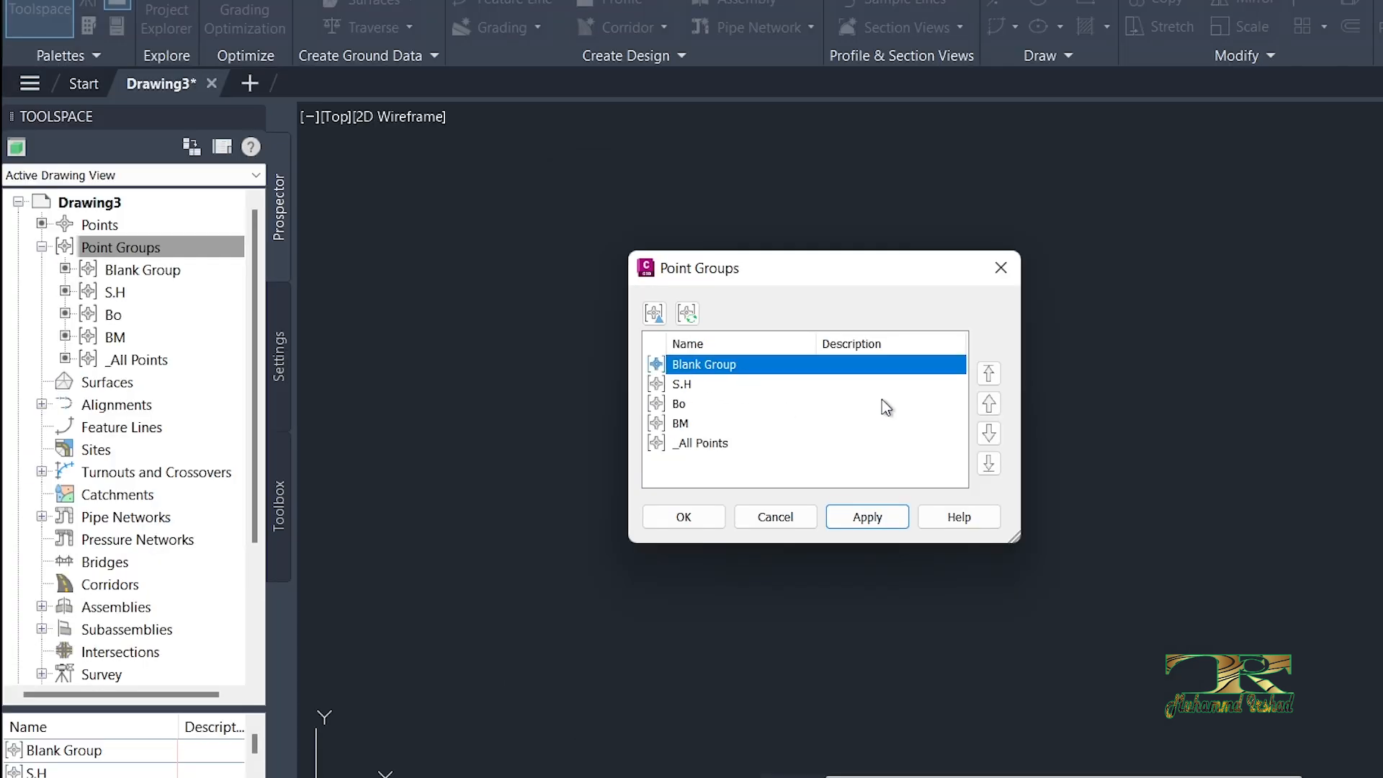
left_click(990, 433)
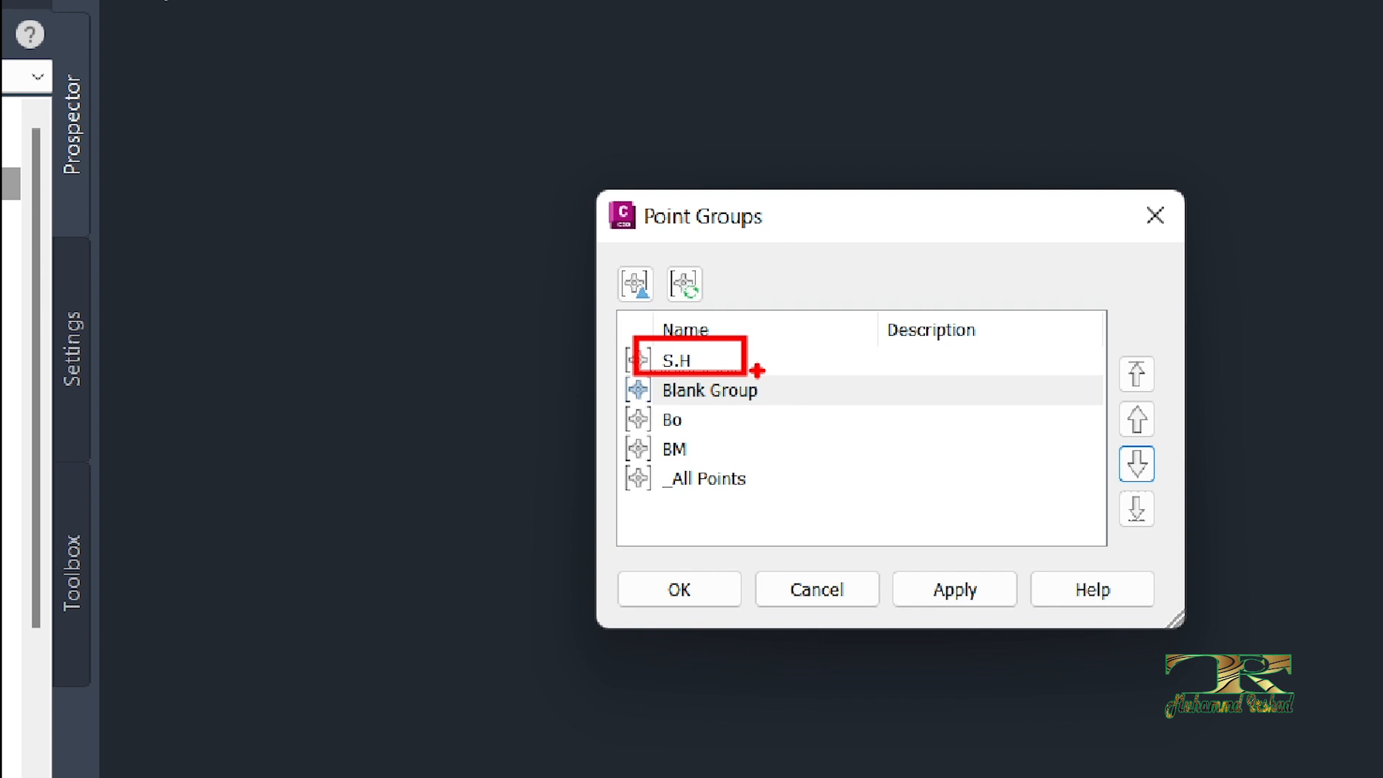
left_click_drag(675, 429, 648, 443)
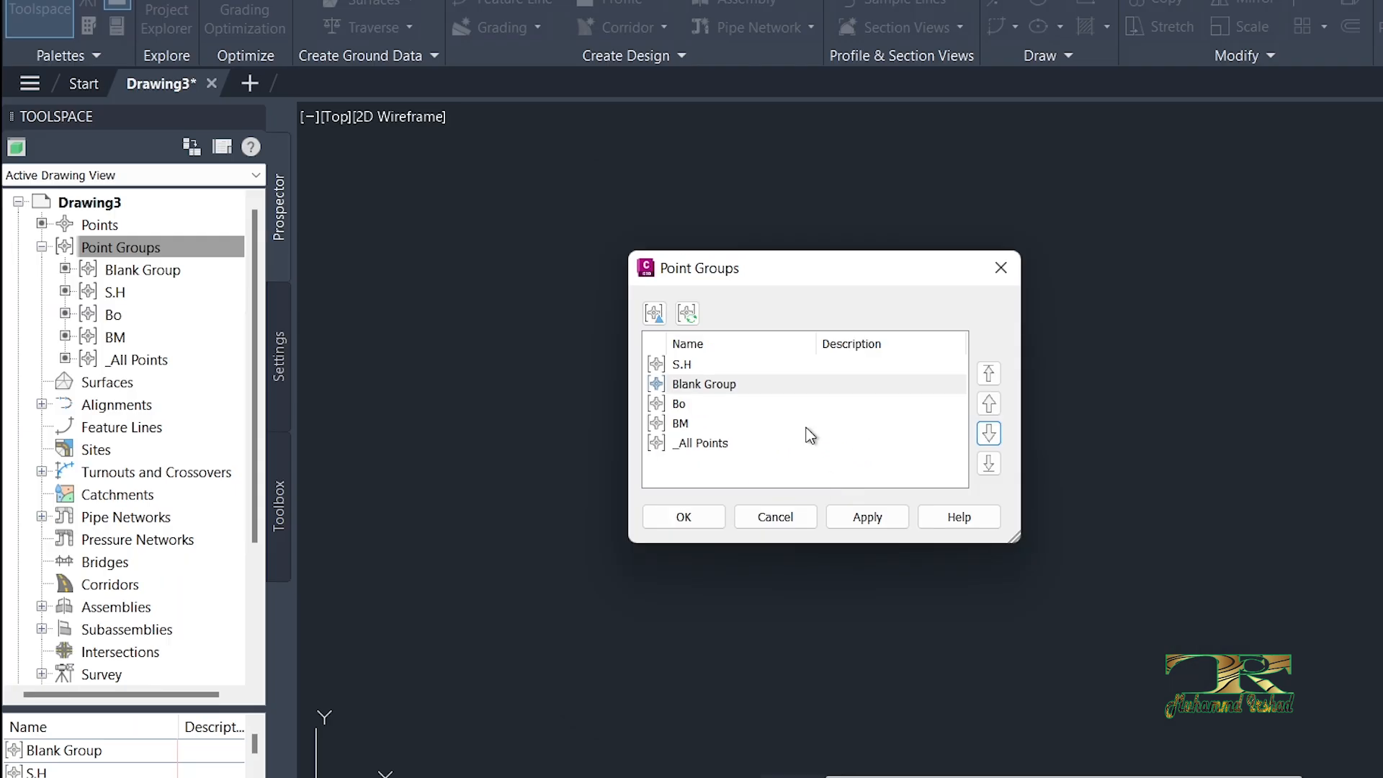
left_click(955, 589)
left_click(683, 517)
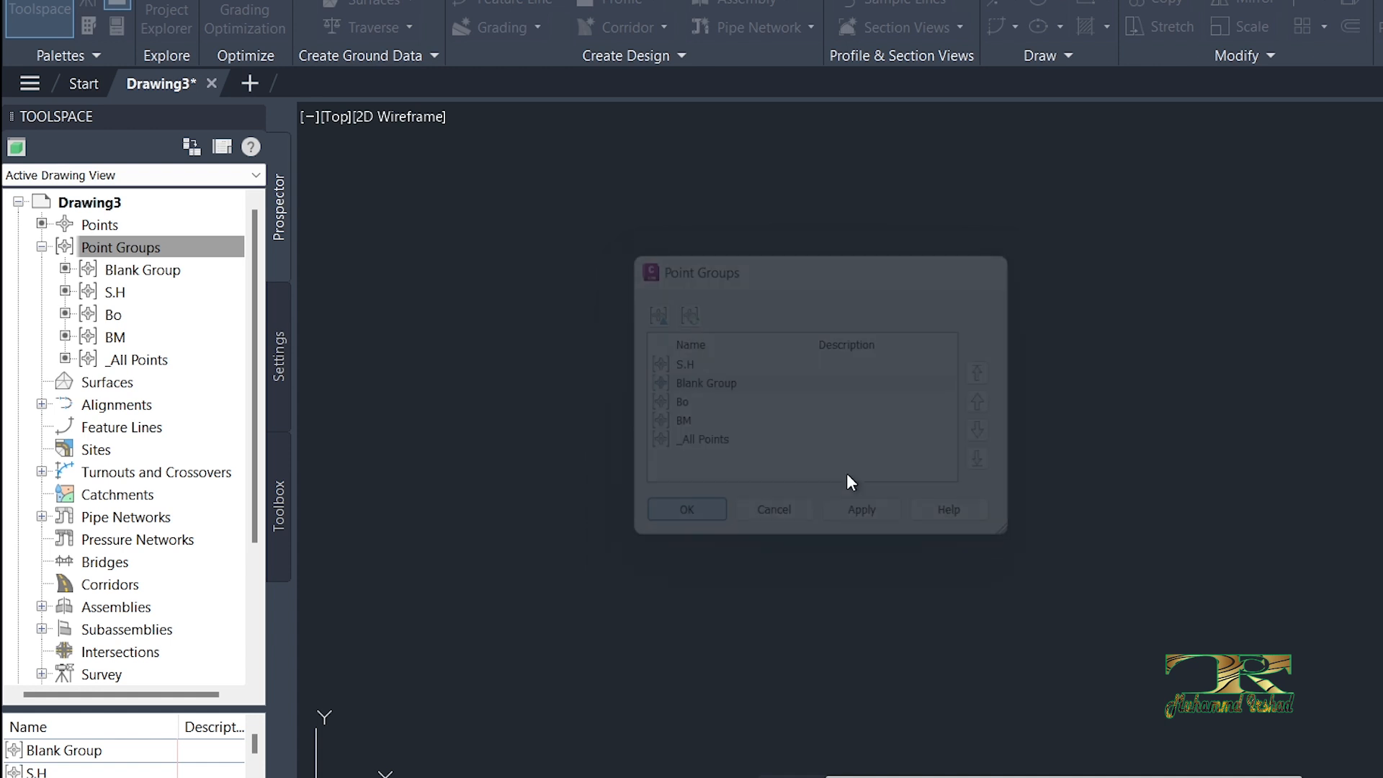
Step: Examine the S.H points with their elevation and description labels across the drawing
left_click(803, 371)
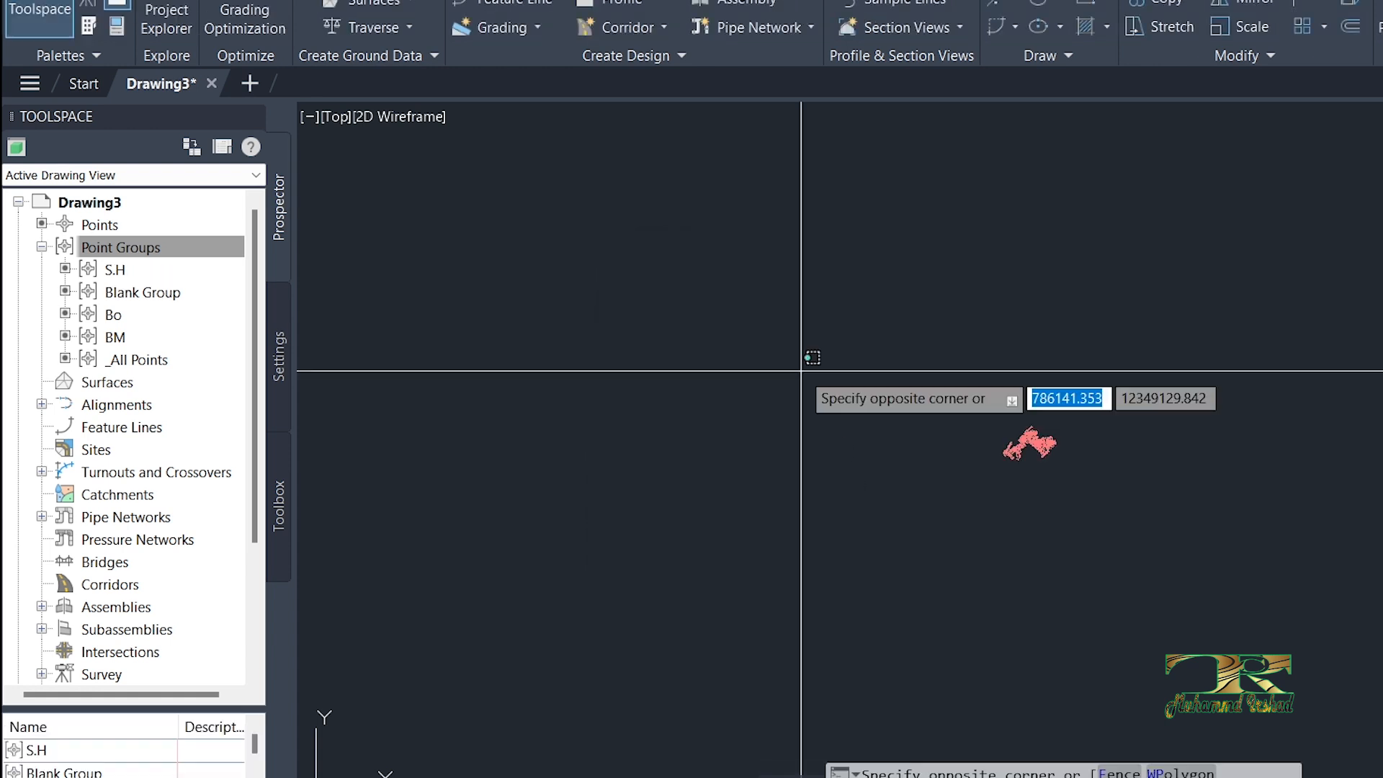
key("Escape")
scroll(1015, 454, "up", 10)
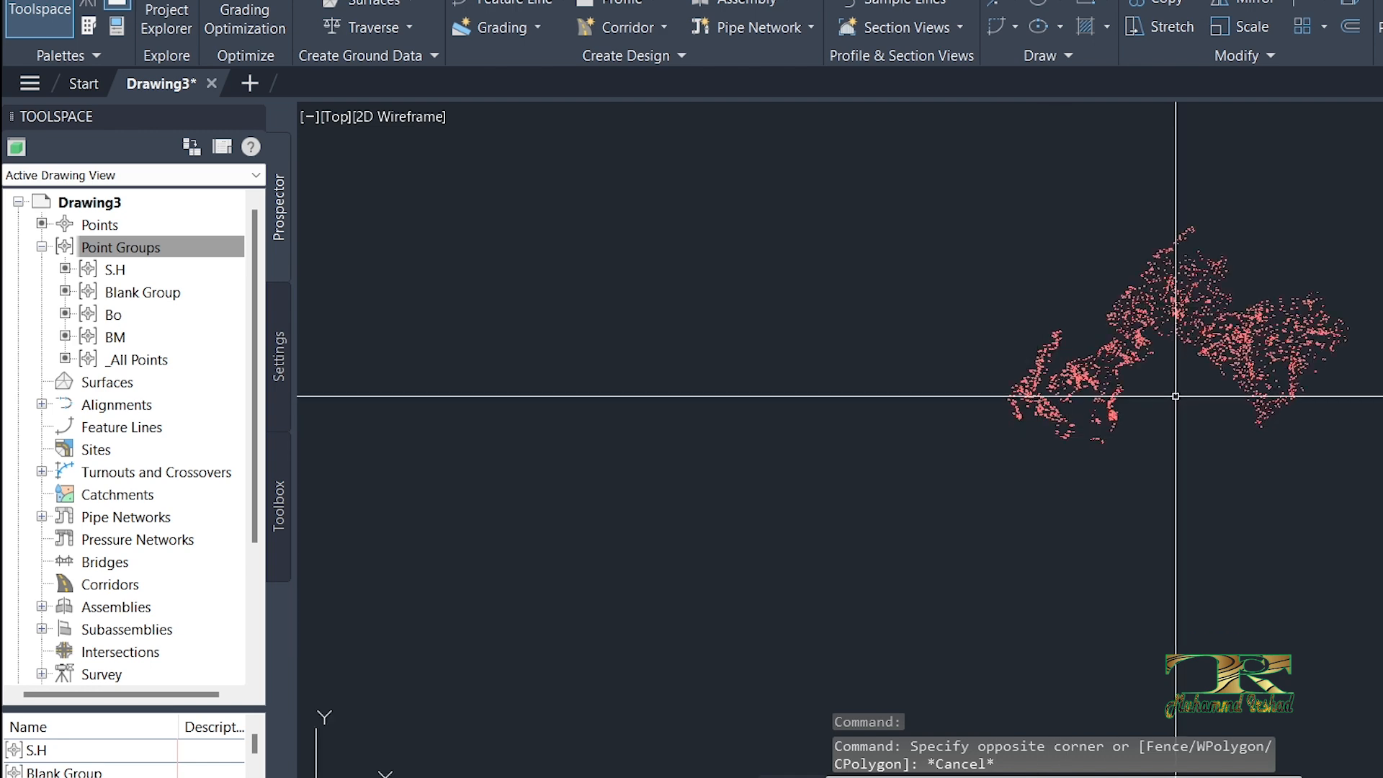
scroll(958, 454, "up", 10)
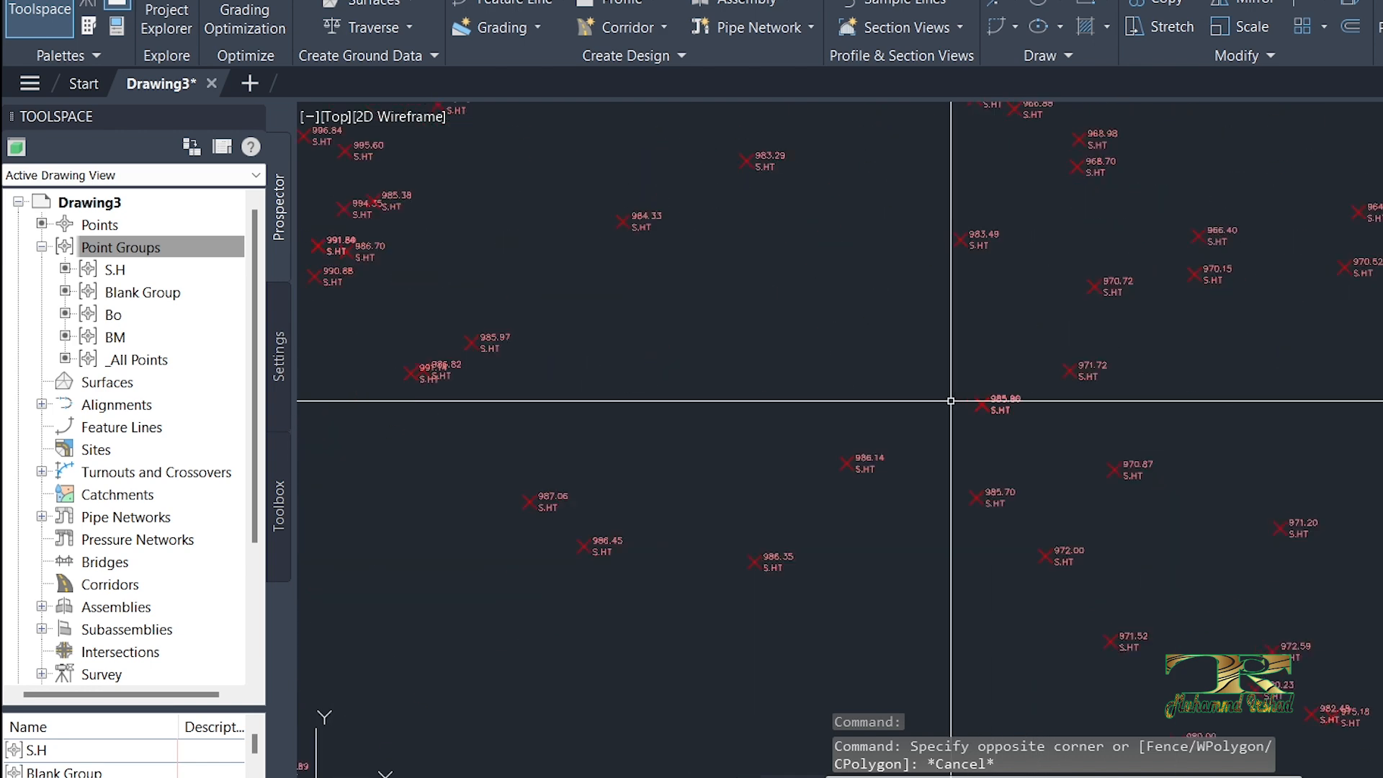
scroll(753, 420, "down", 10)
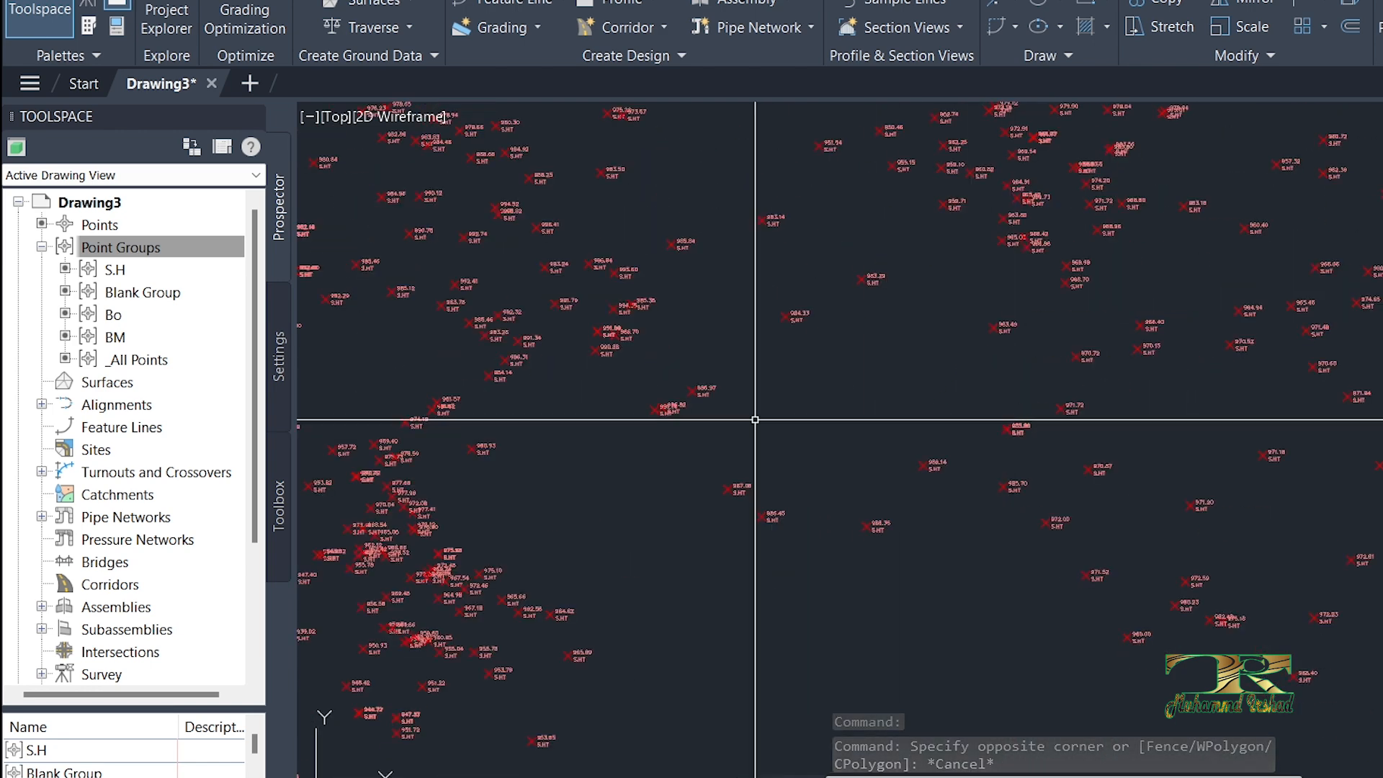
scroll(739, 397, "up", 8)
scroll(763, 371, "down", 6)
scroll(500, 469, "up", 8)
scroll(792, 432, "down", 6)
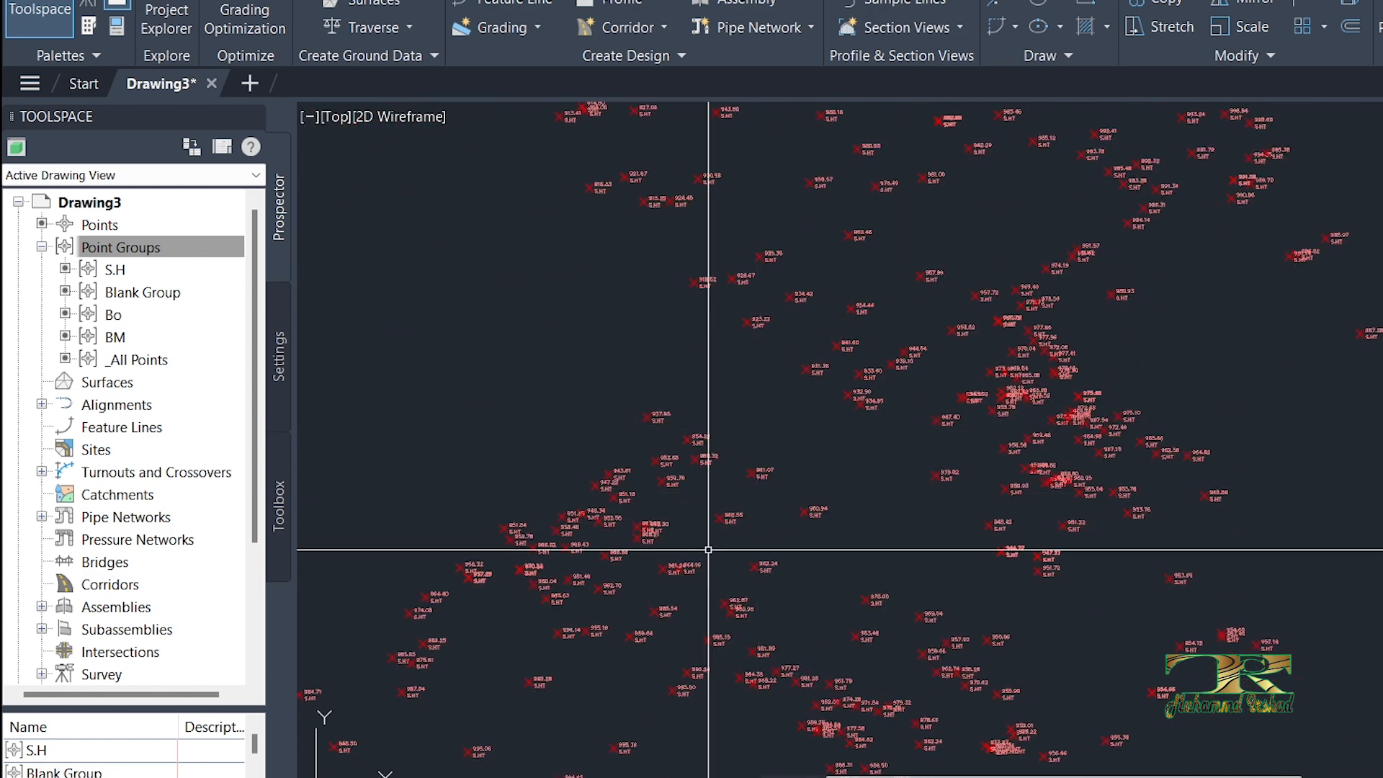
scroll(648, 584, "up", 8)
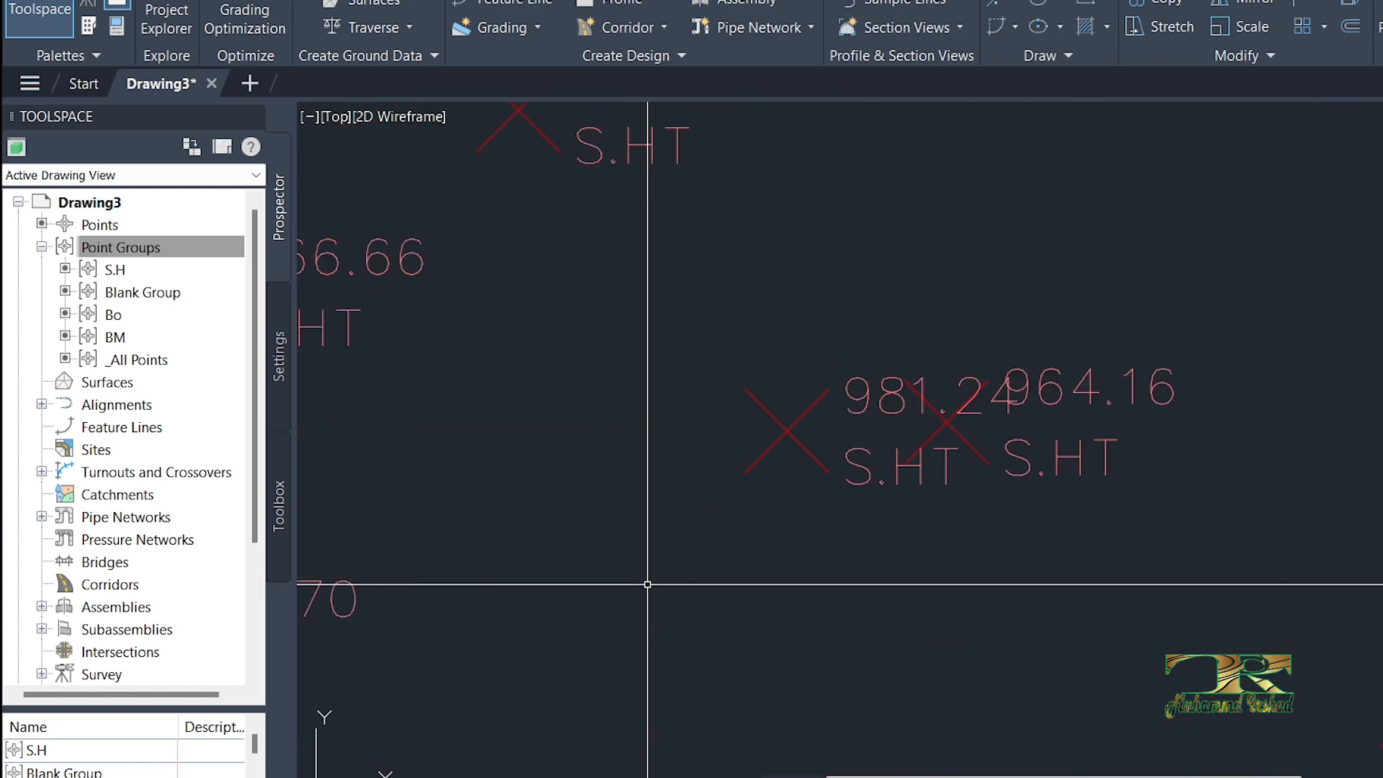
left_click(709, 564)
key("Escape")
key("Escape")
Step: Open the point group display order and move S.H down below Blank Group and Bo
left_click(121, 248)
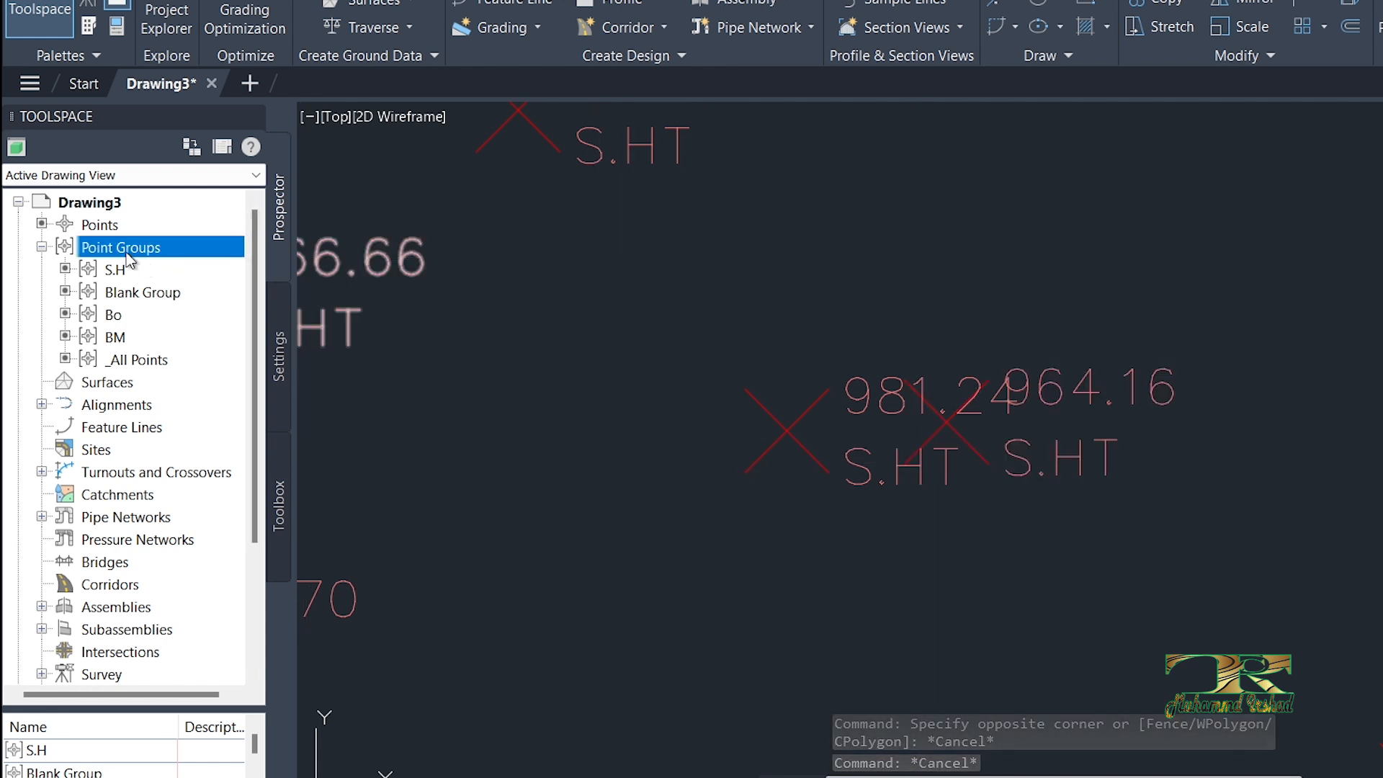
right_click(129, 260)
left_click(208, 264)
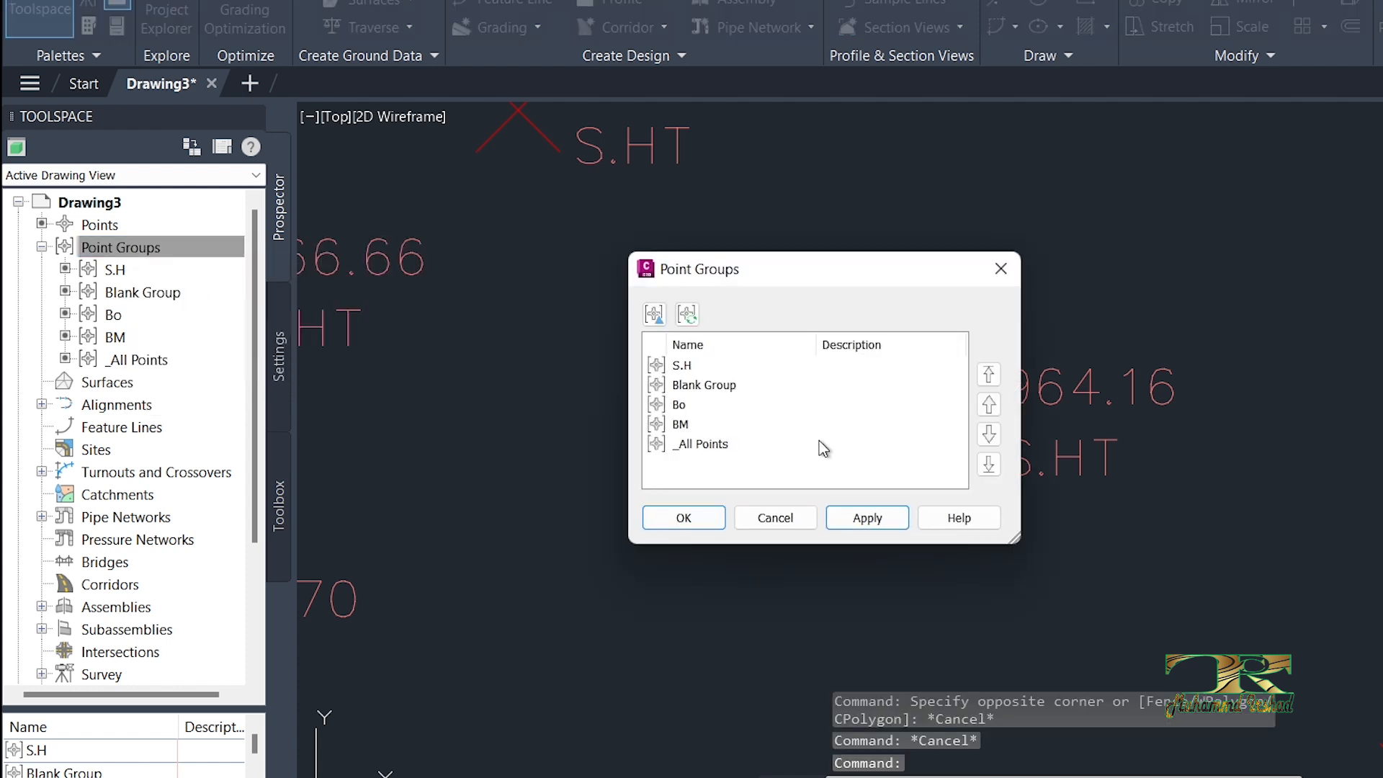
left_click(684, 368)
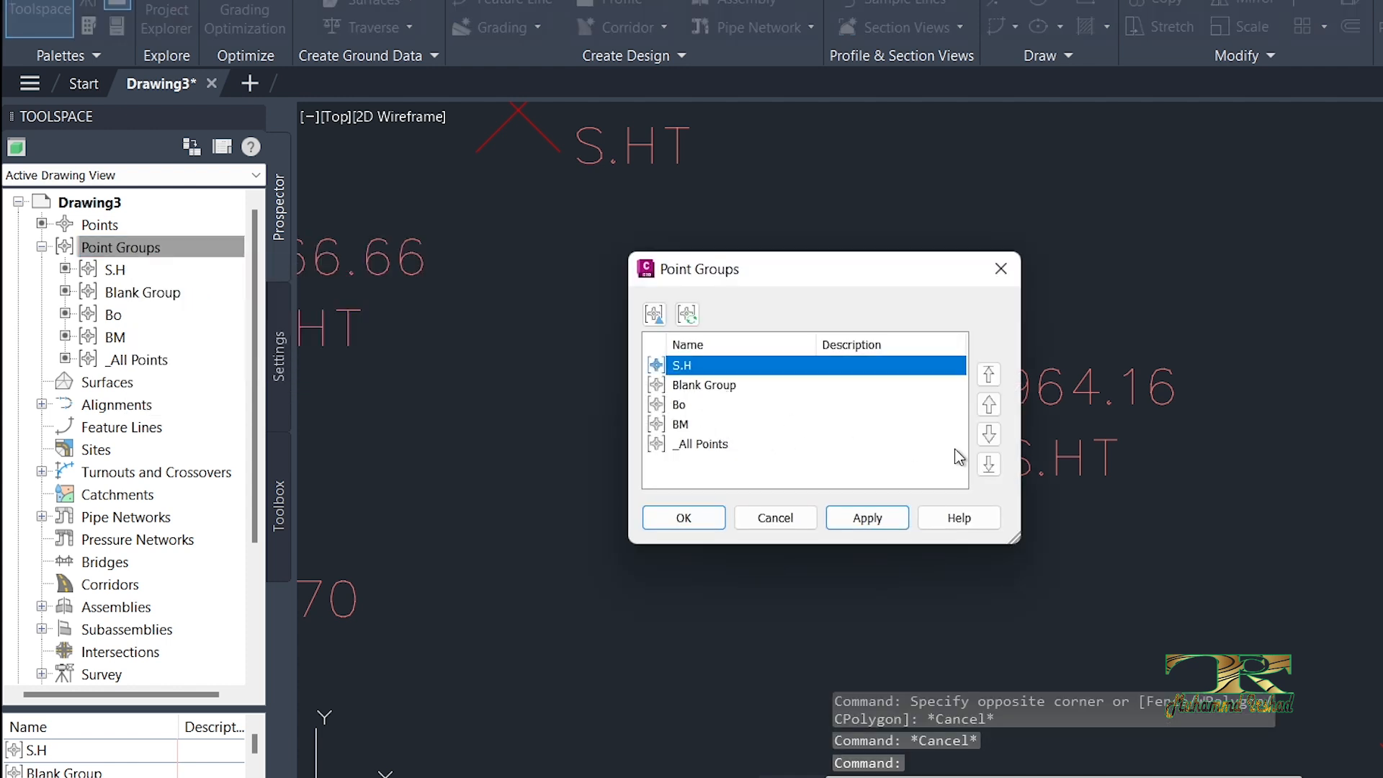
left_click(989, 434)
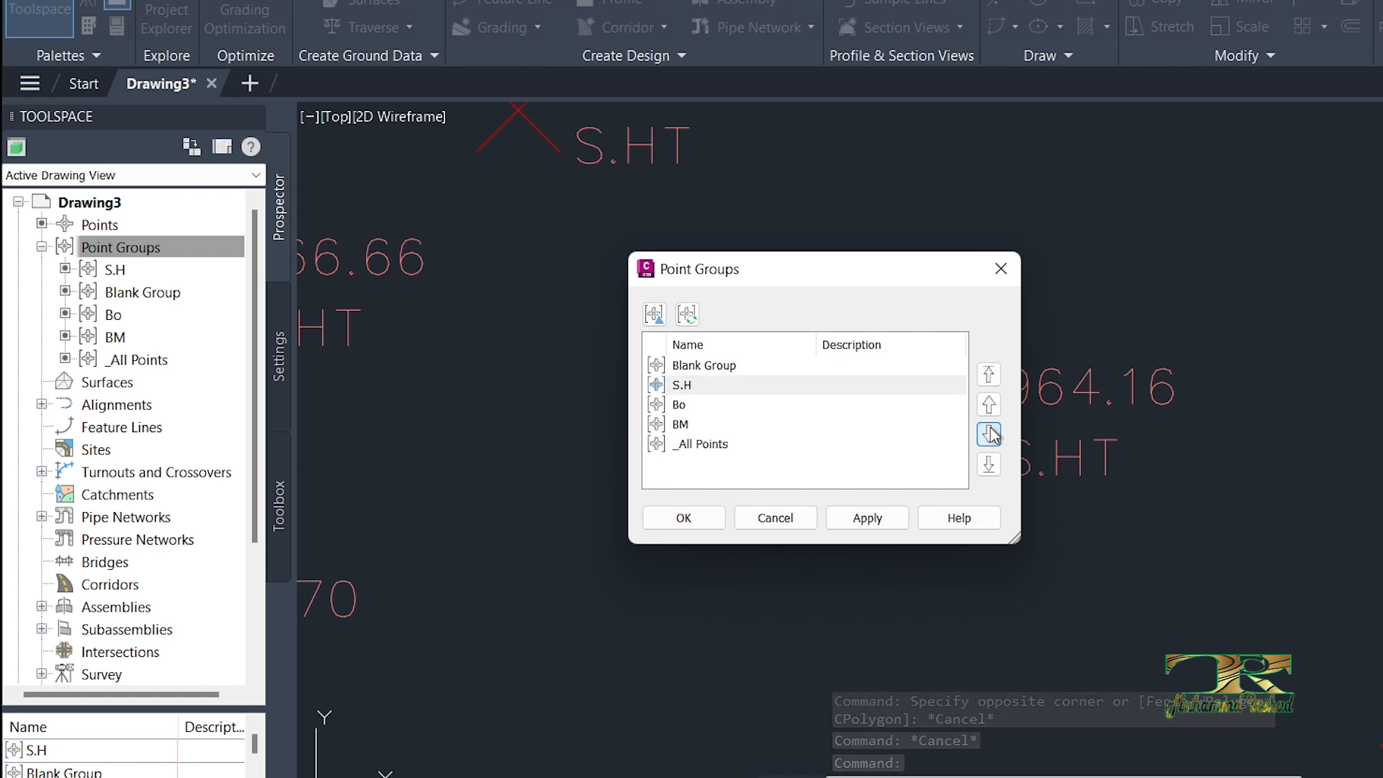
left_click(989, 434)
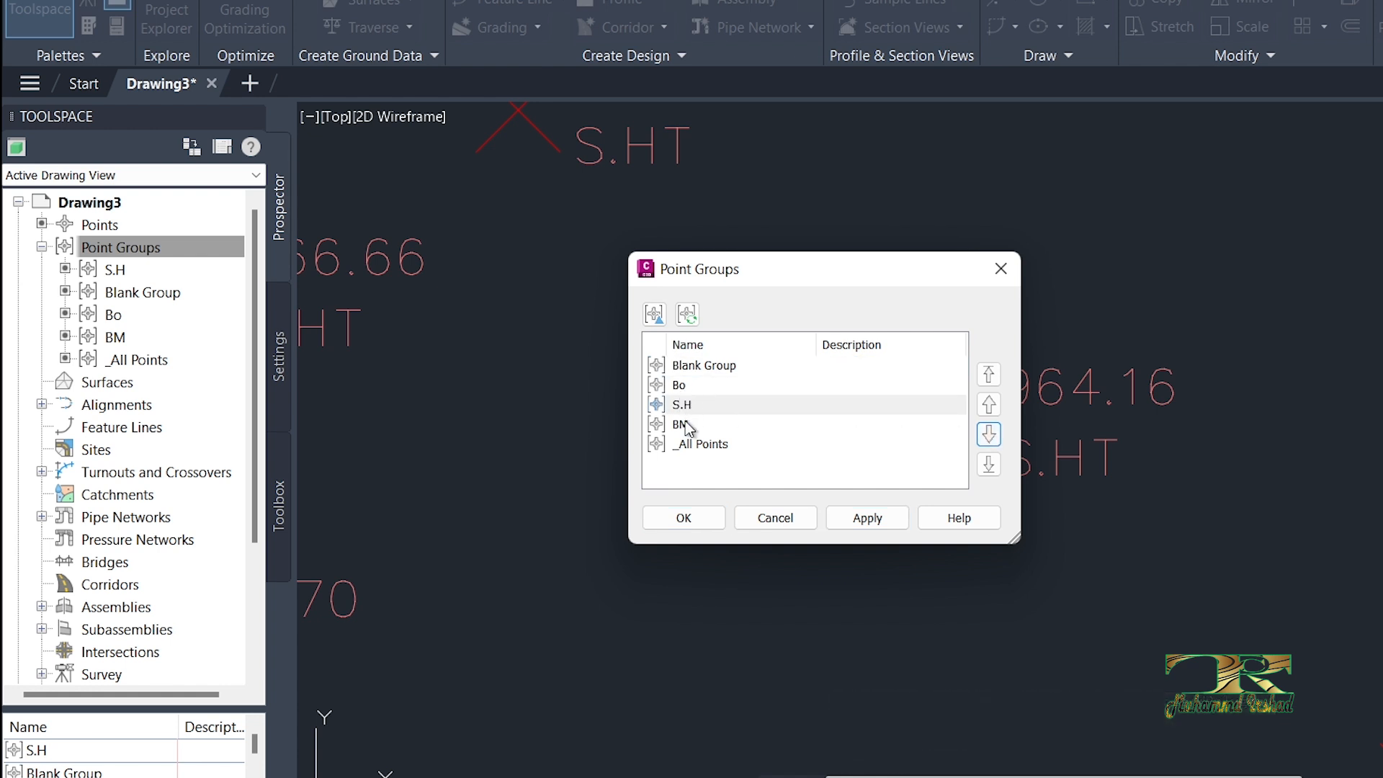
Step: Move Bo directly above Blank Group in the point group display order, and apply the new order
left_click(682, 386)
left_click(989, 404)
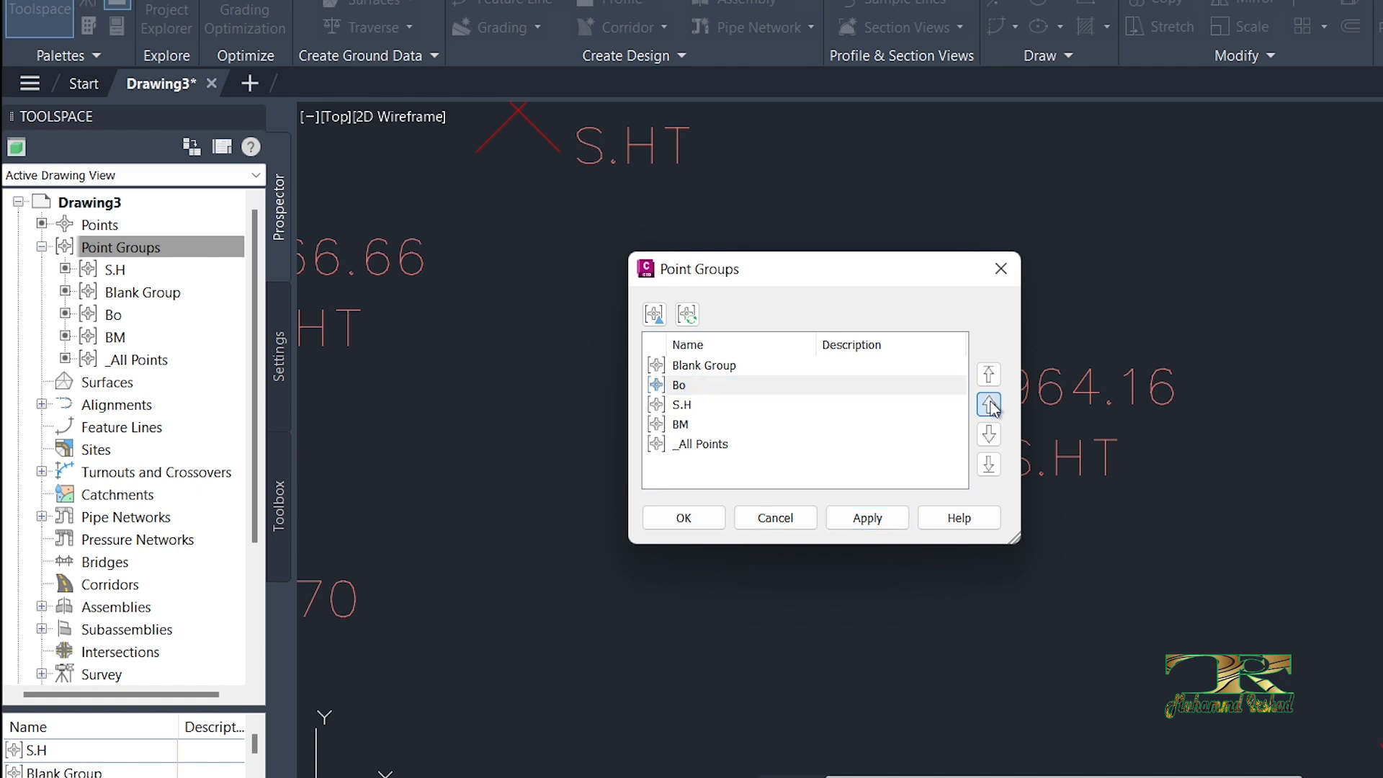
left_click(690, 405)
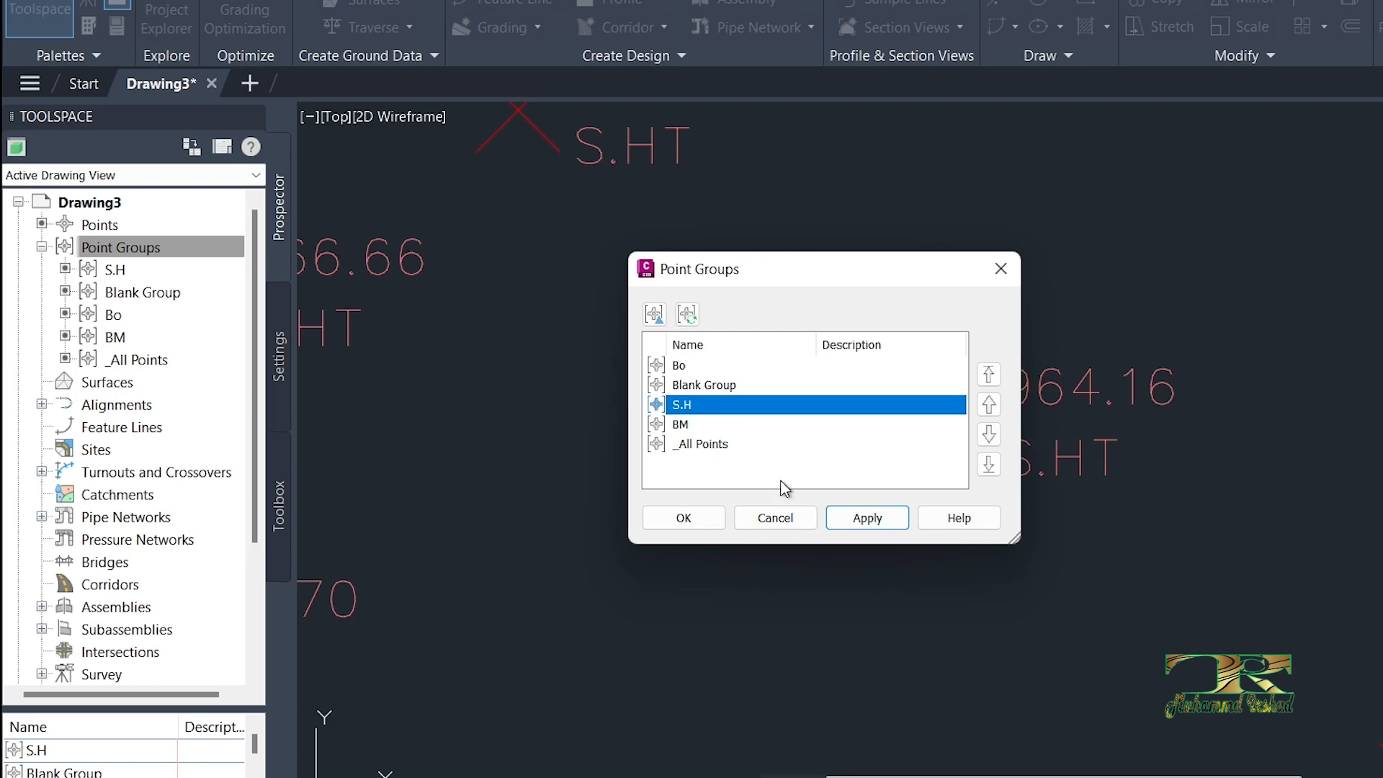
left_click(956, 578)
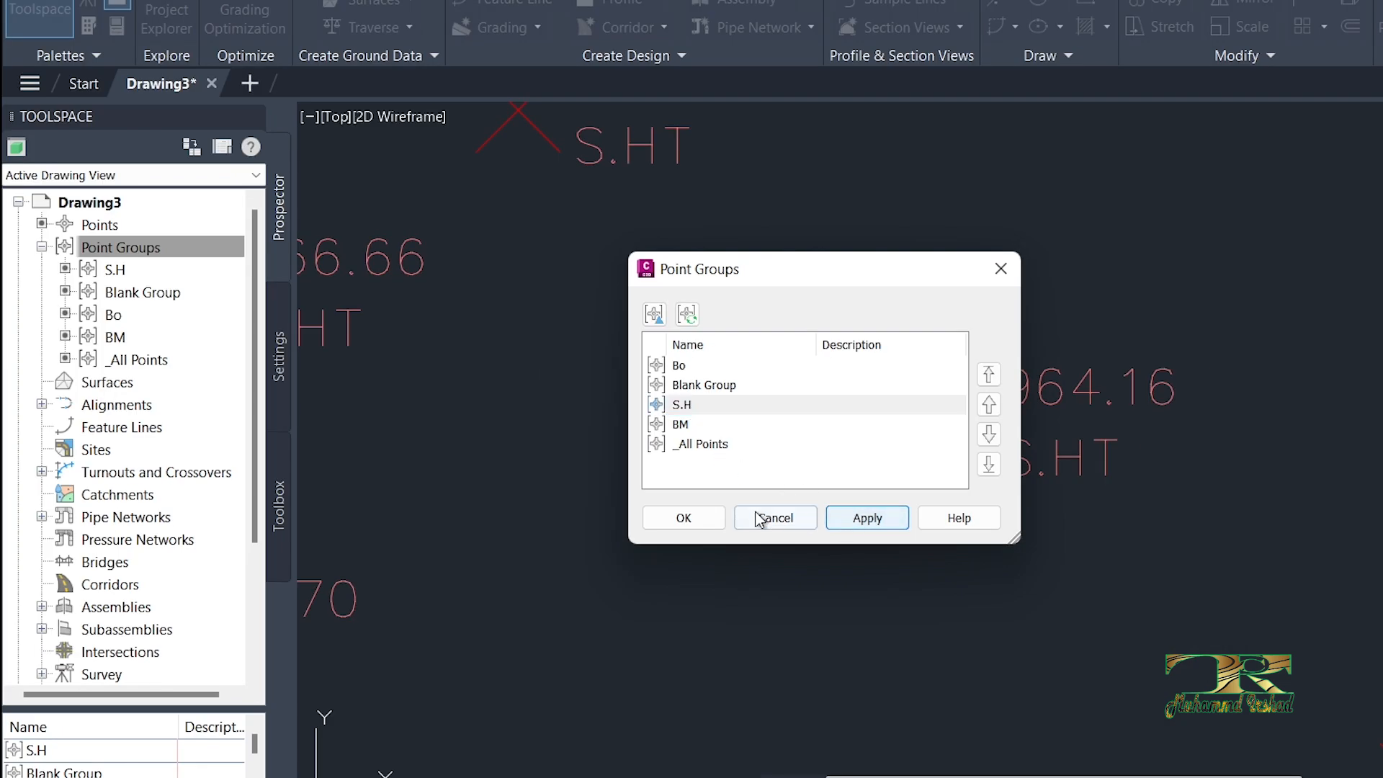
left_click(683, 517)
Step: Regenerate the drawing to refresh the display of the reordered point groups
scroll(880, 457, "down", 5)
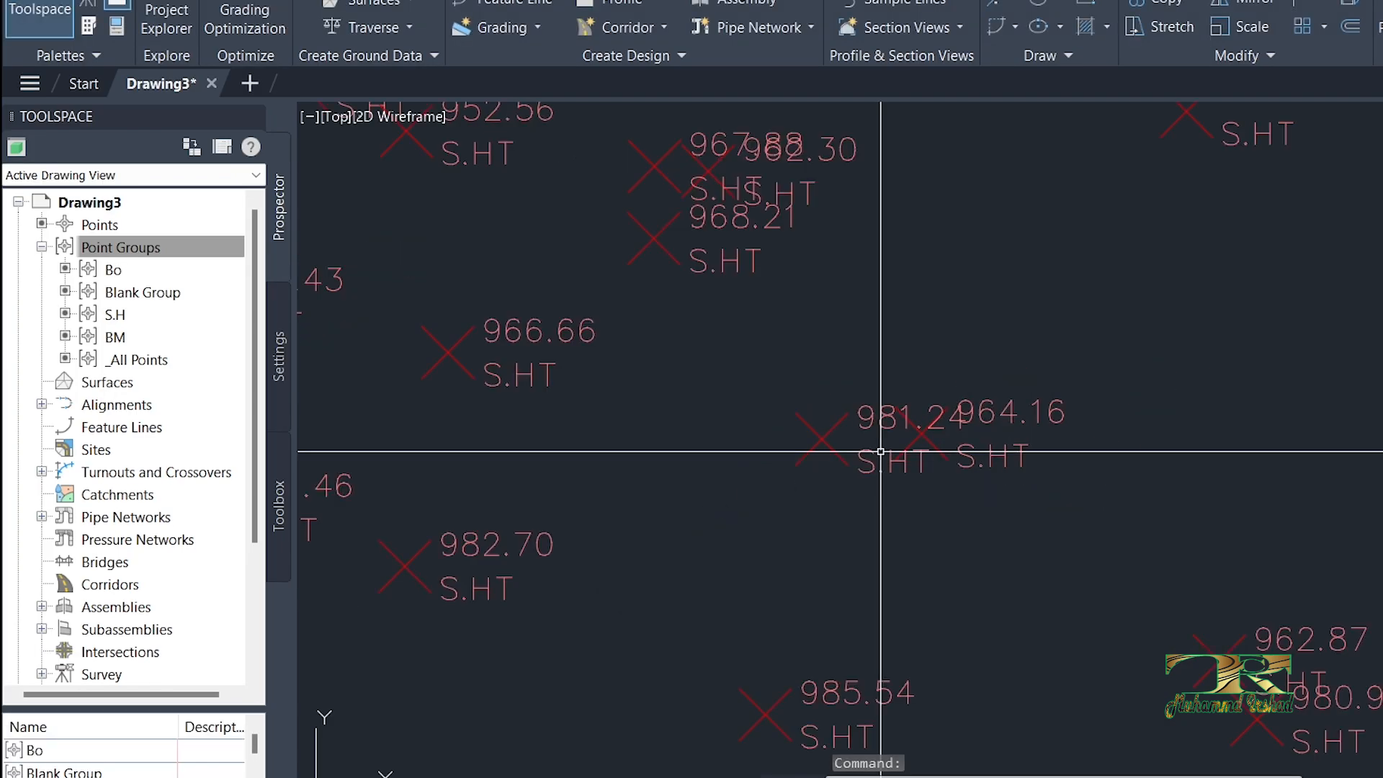
scroll(884, 439, "up", 2)
type("RE")
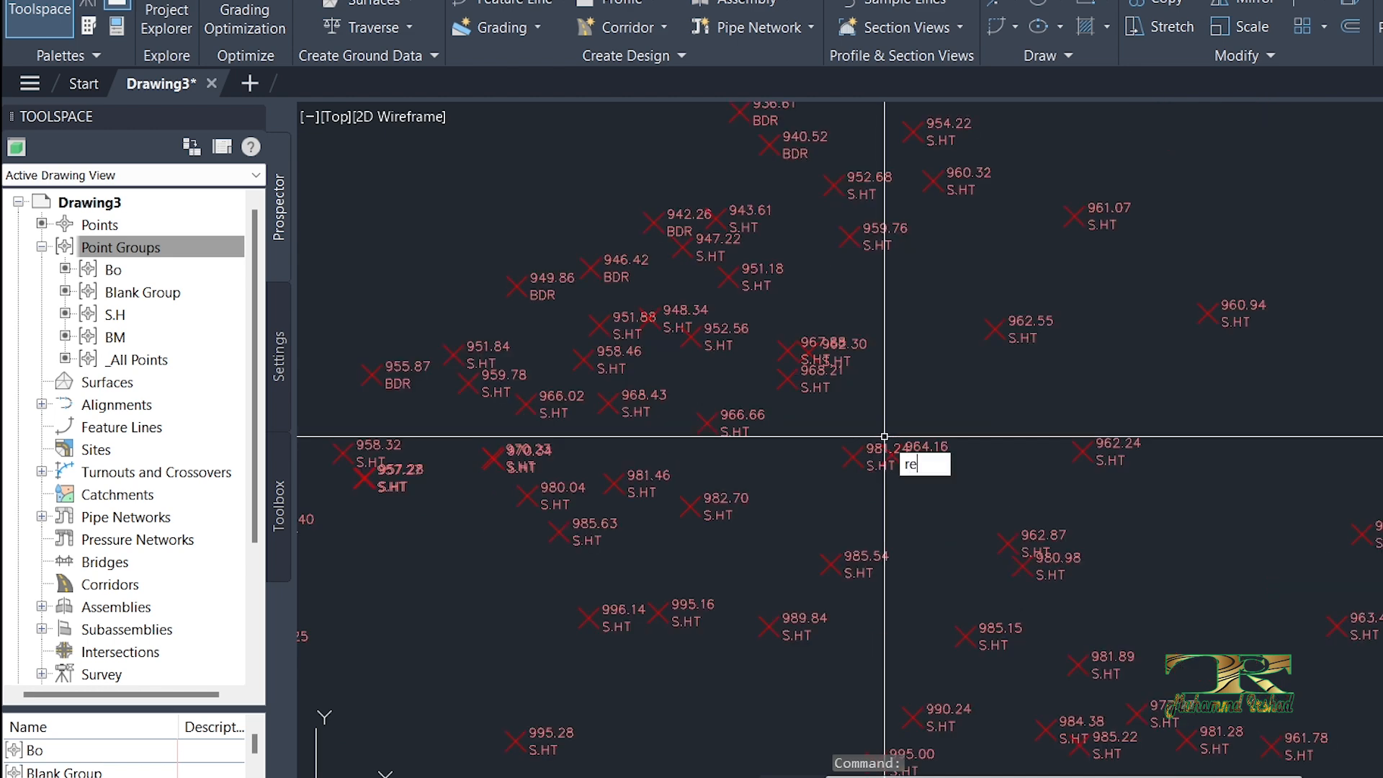
key("Return")
Step: Examine the points of the Bo group and their description labels across the site
scroll(1039, 470, "down", 4)
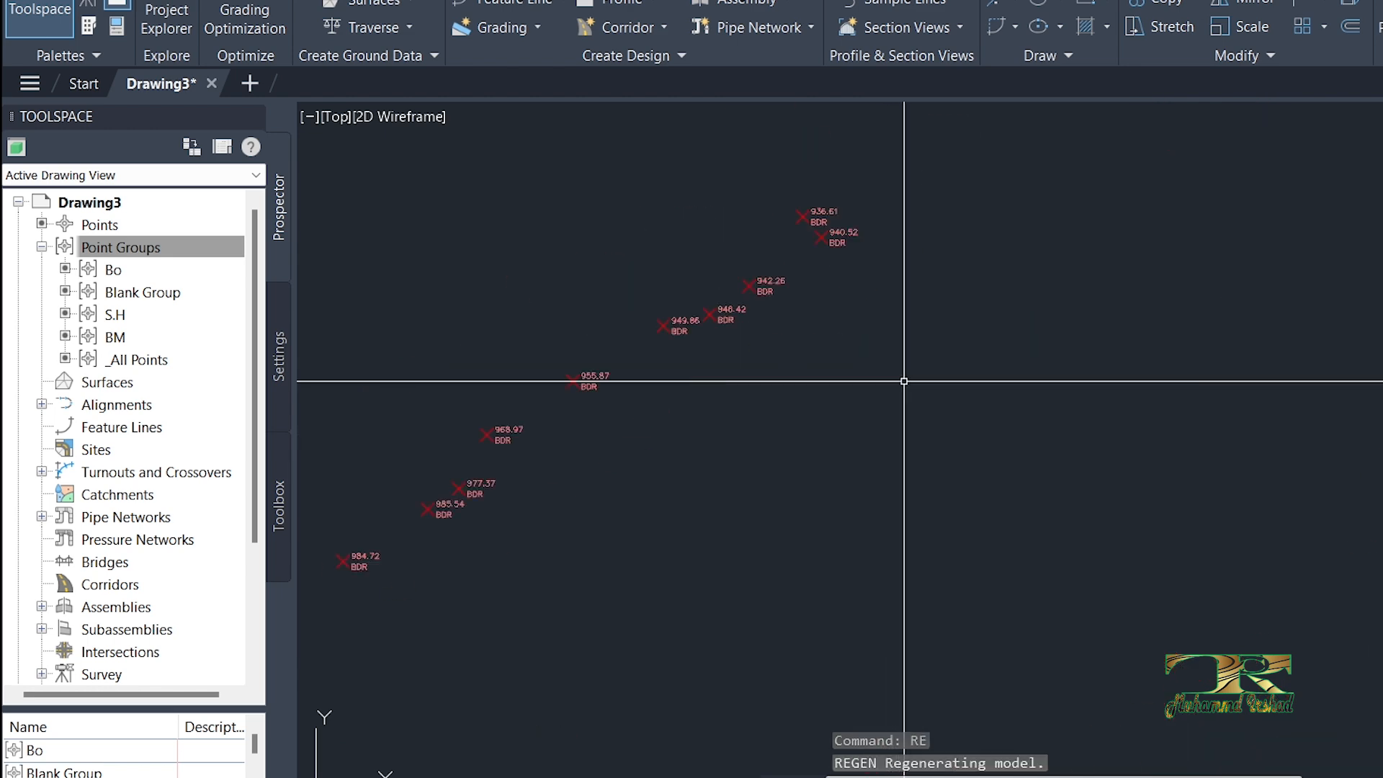
scroll(1006, 417, "down", 3)
scroll(1006, 549, "up", 4)
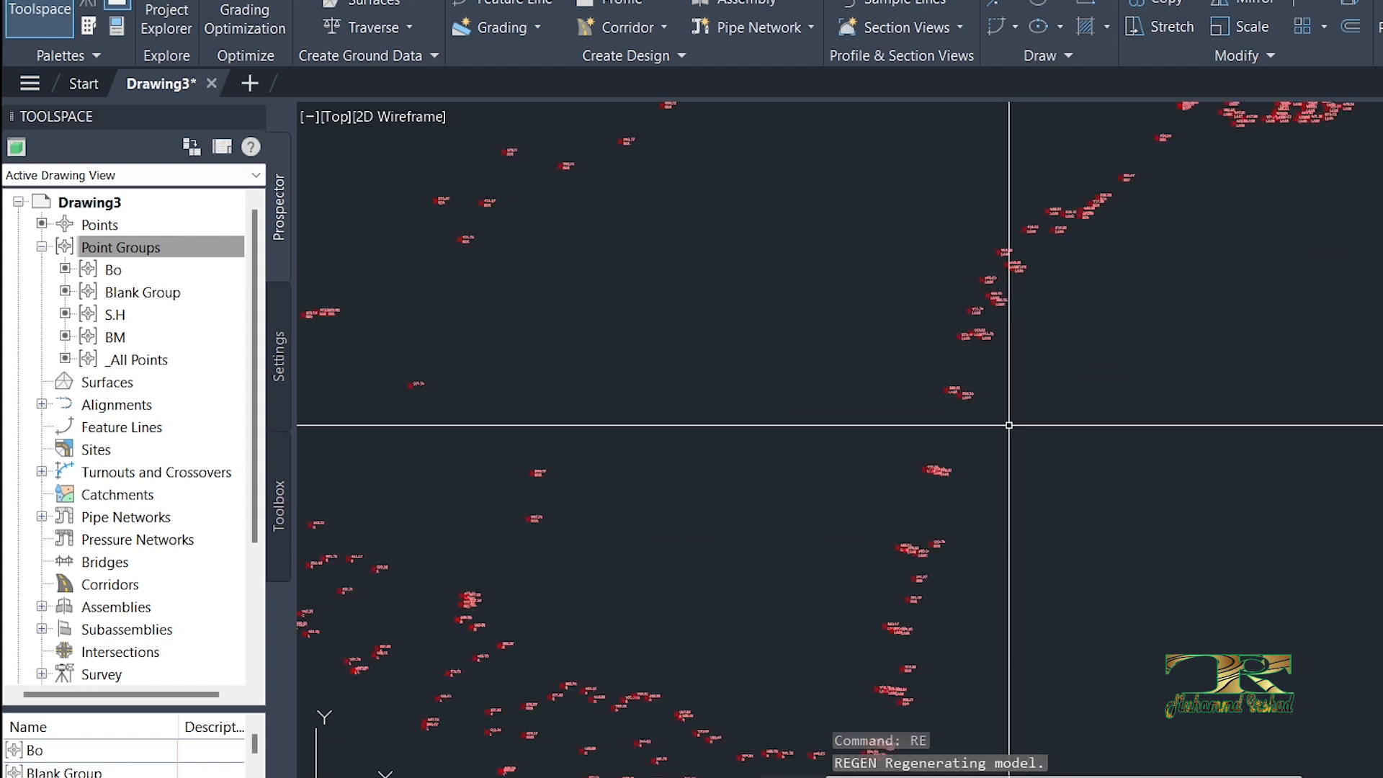
scroll(969, 392, "up", 5)
mouse_move(968, 391)
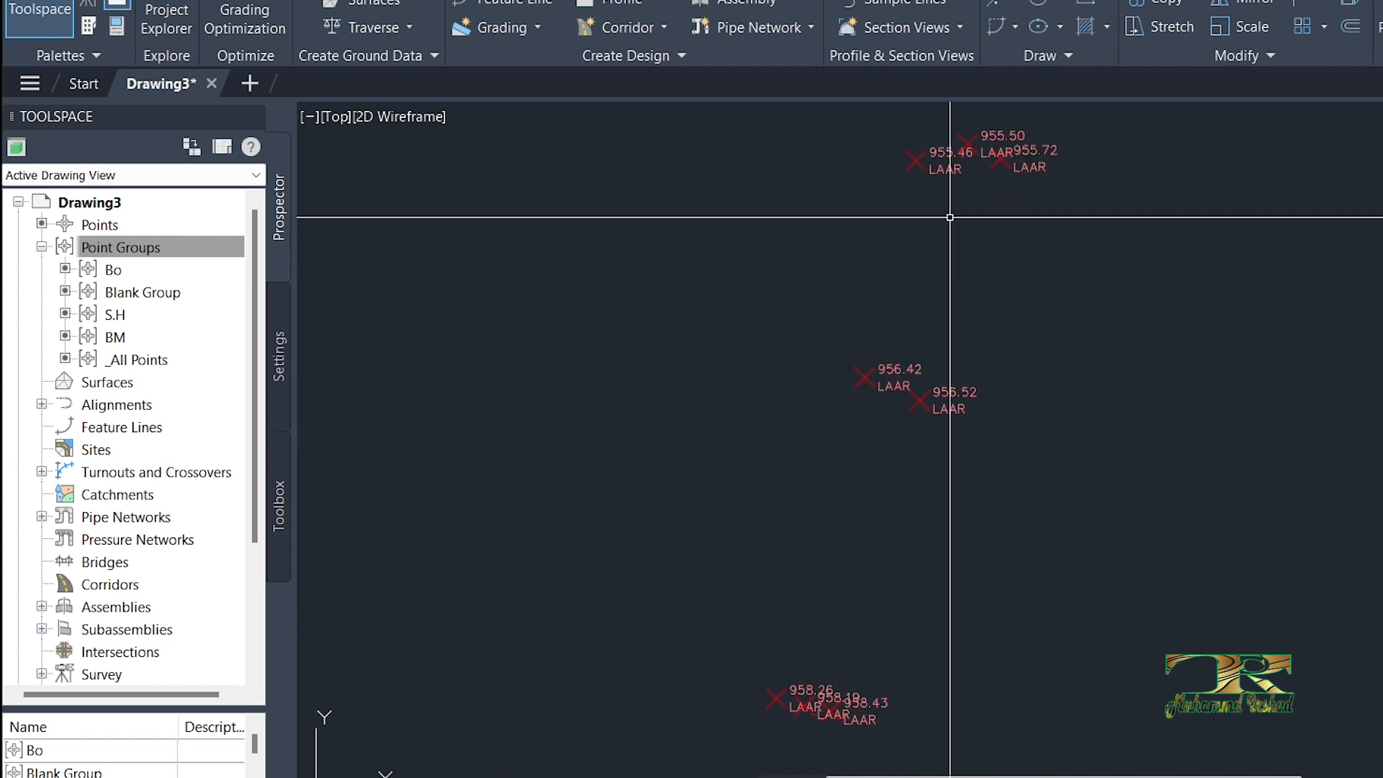
scroll(911, 361, "down", 4)
scroll(717, 482, "up", 8)
scroll(711, 493, "down", 5)
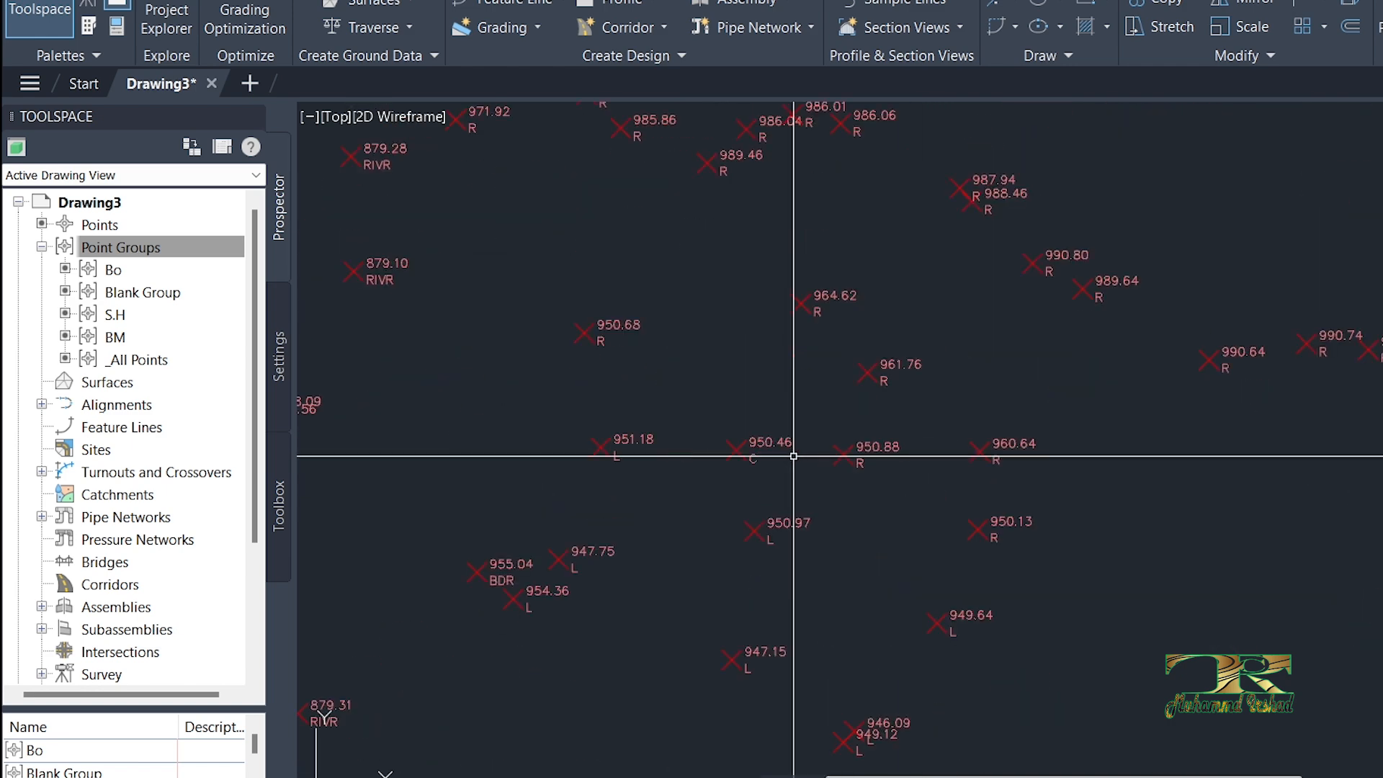
scroll(797, 451, "up", 4)
scroll(797, 451, "down", 4)
scroll(997, 370, "down", 4)
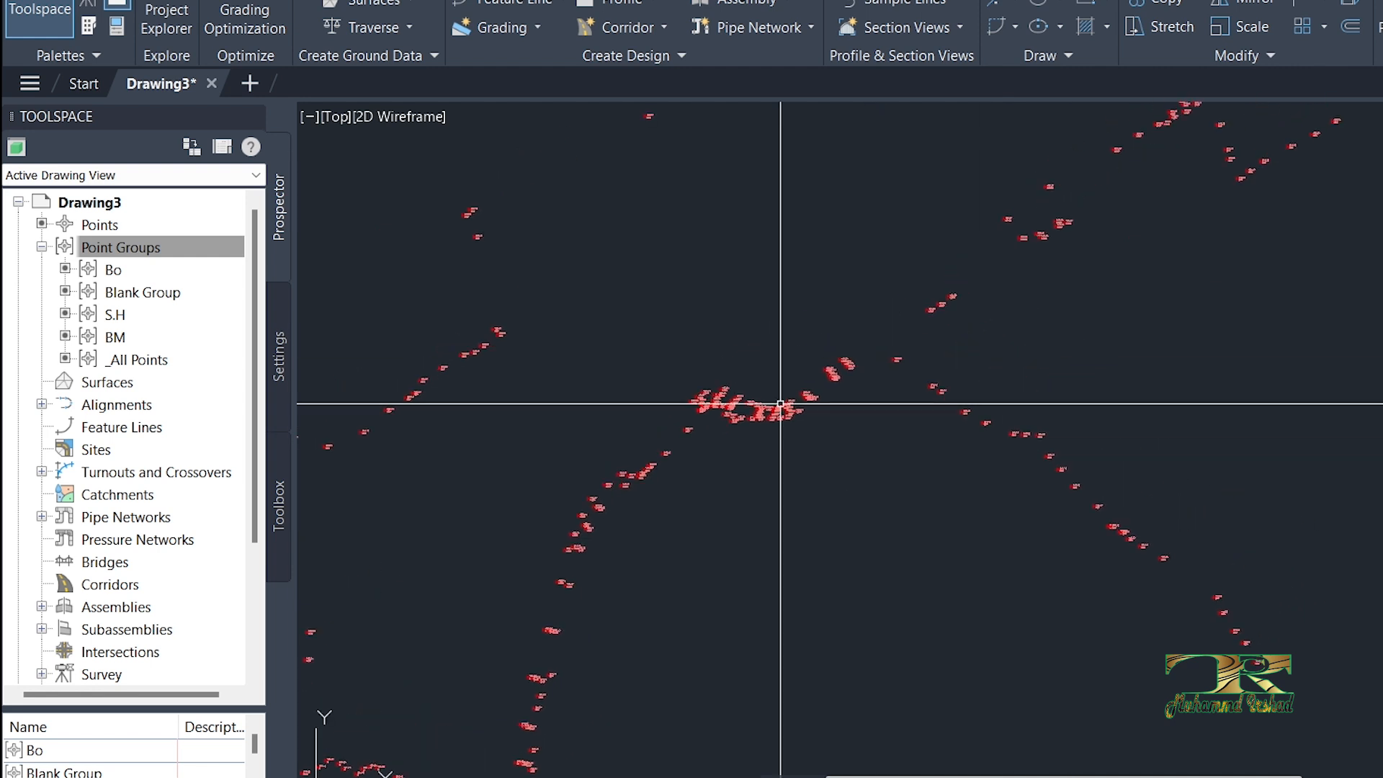
Step: Move Bo below Blank Group and BM to the top of the point group display order, and apply the new order
left_click(124, 247)
right_click(124, 249)
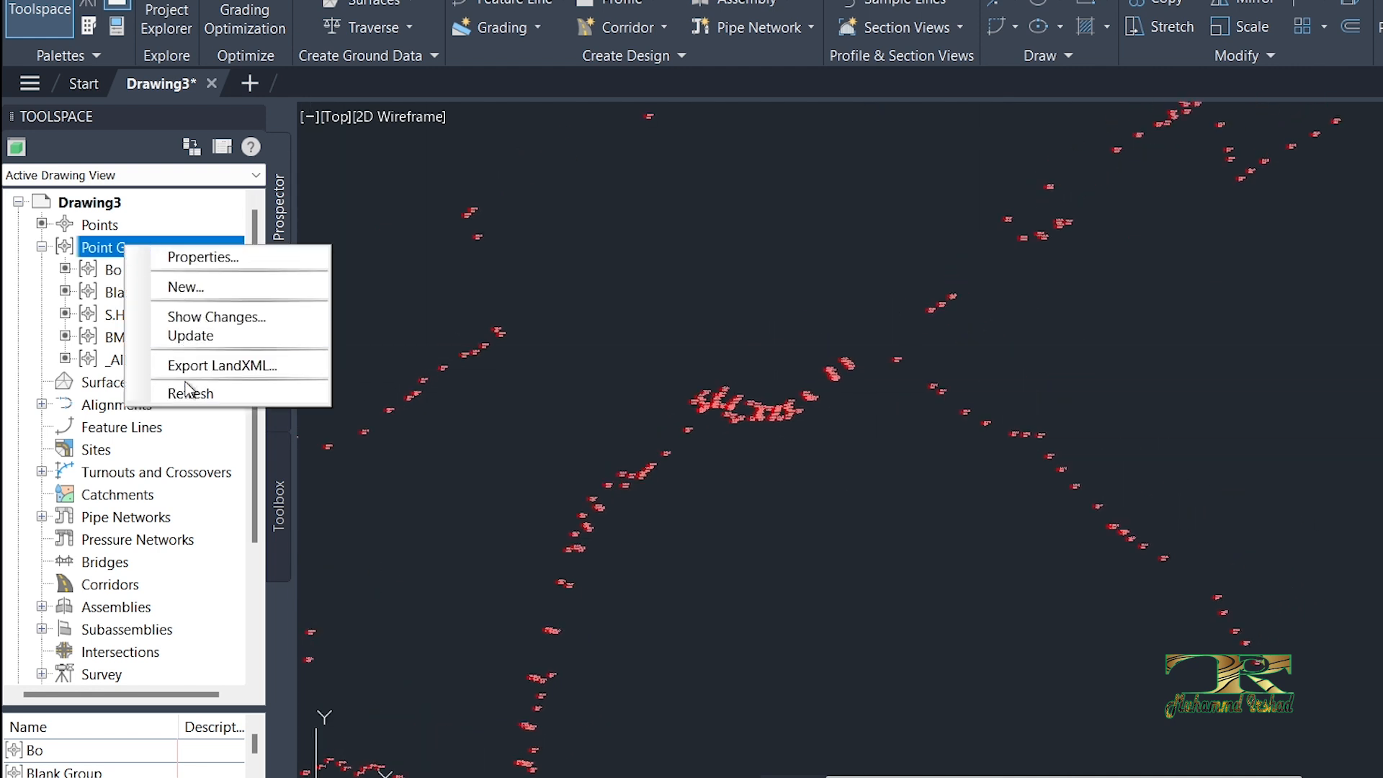
left_click(209, 258)
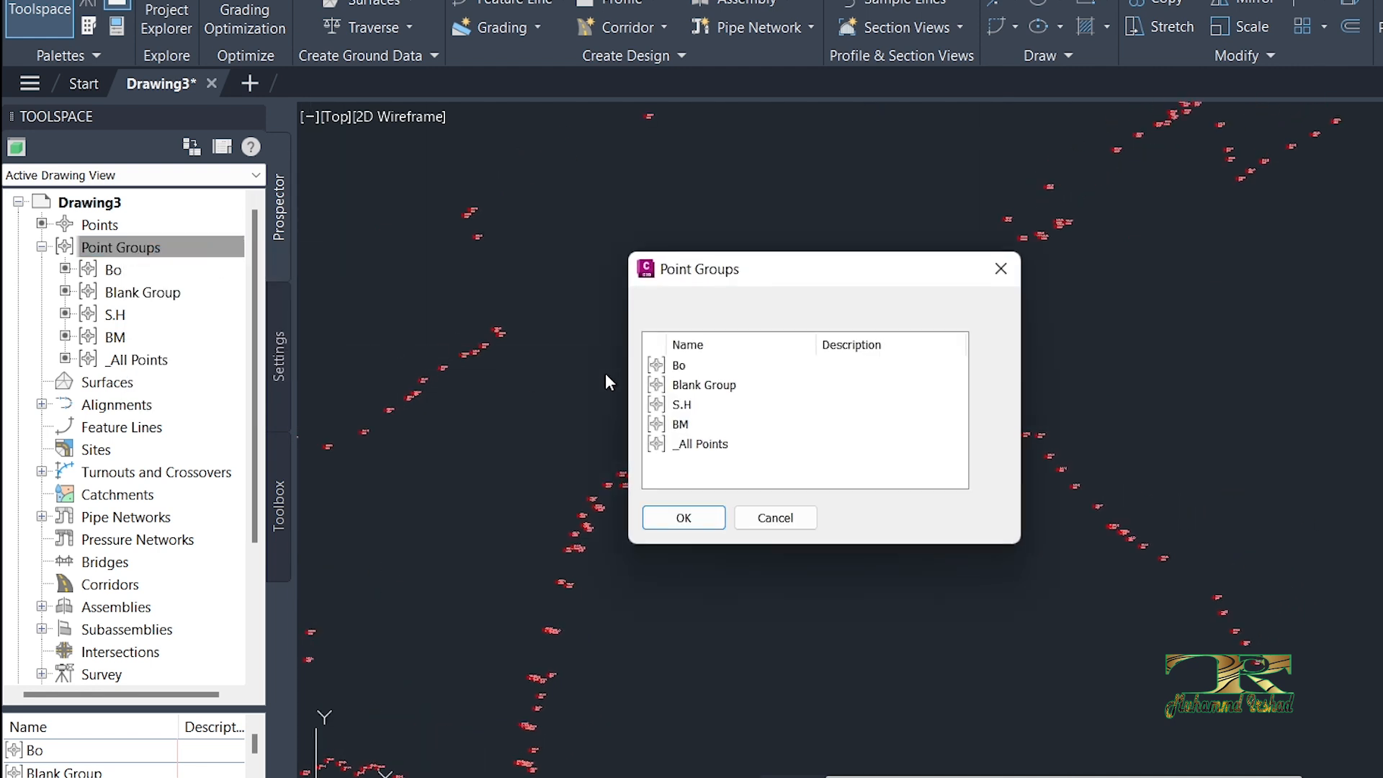
left_click(989, 433)
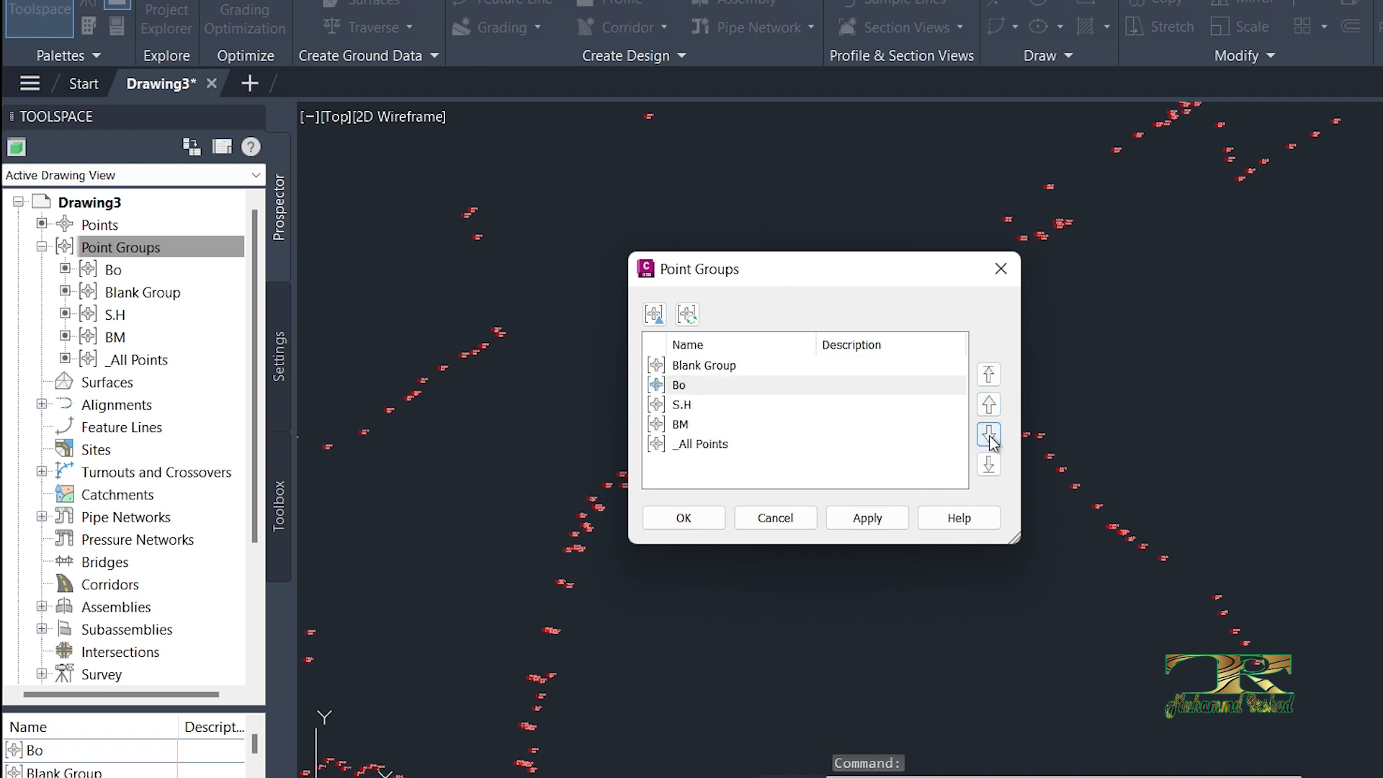
left_click(684, 426)
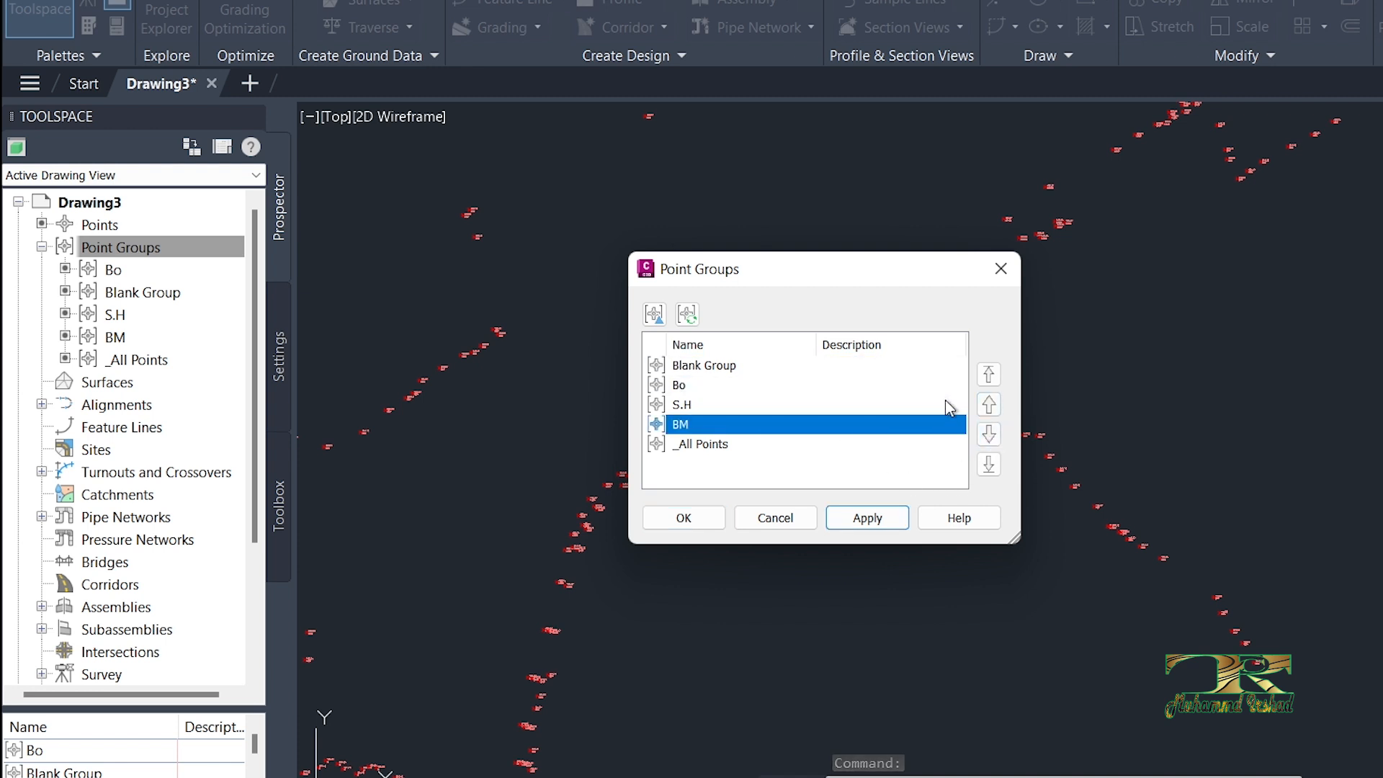
left_click(989, 375)
left_click(850, 518)
left_click(683, 516)
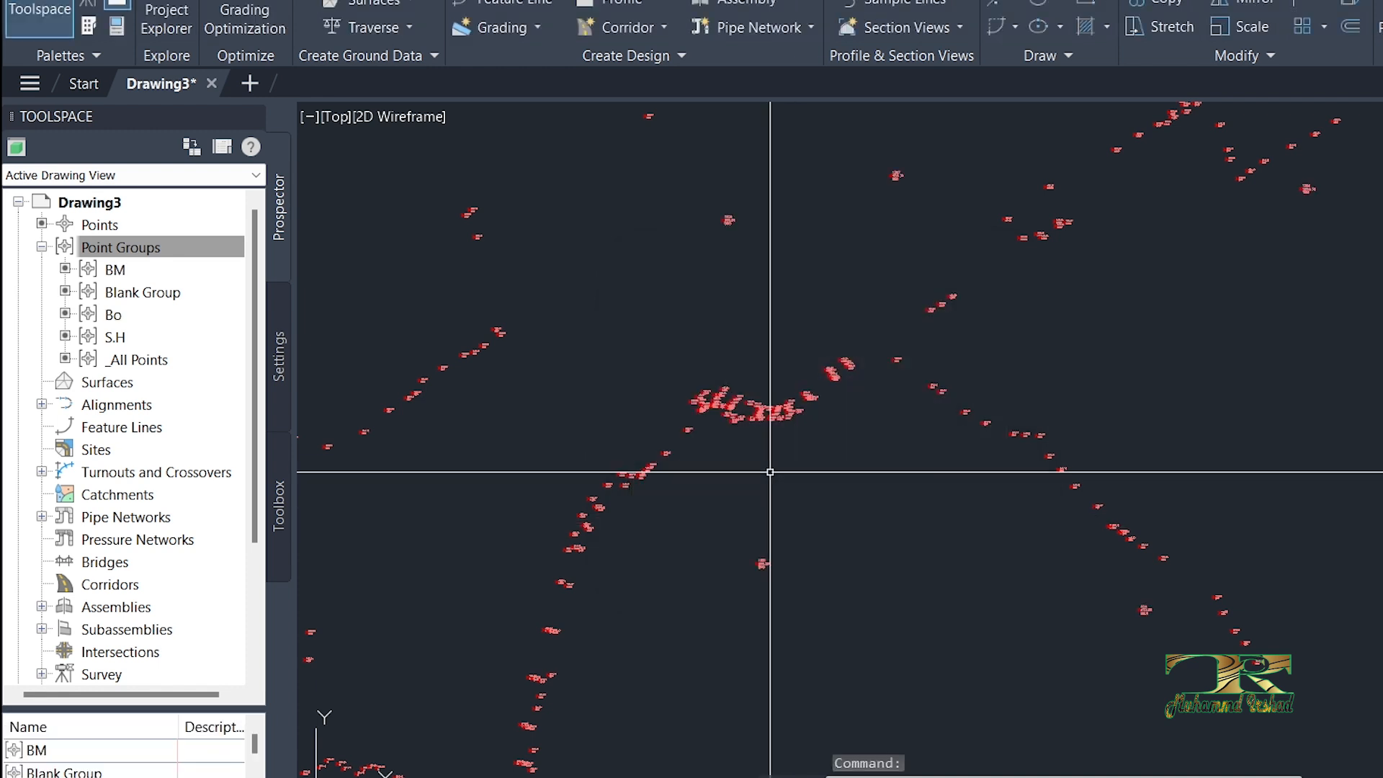
Step: Regenerate the drawing and review the labelled BM points across the whole site
type("RE")
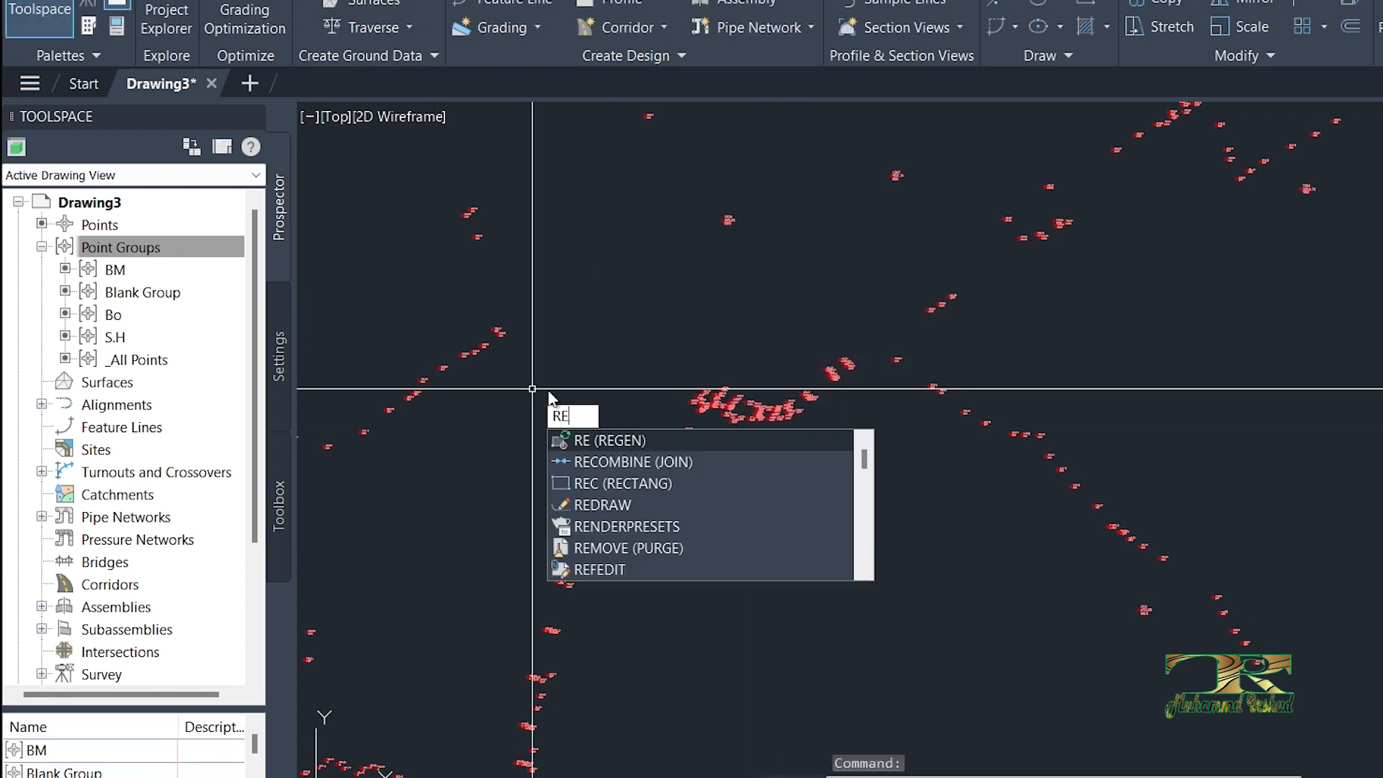
key("Return")
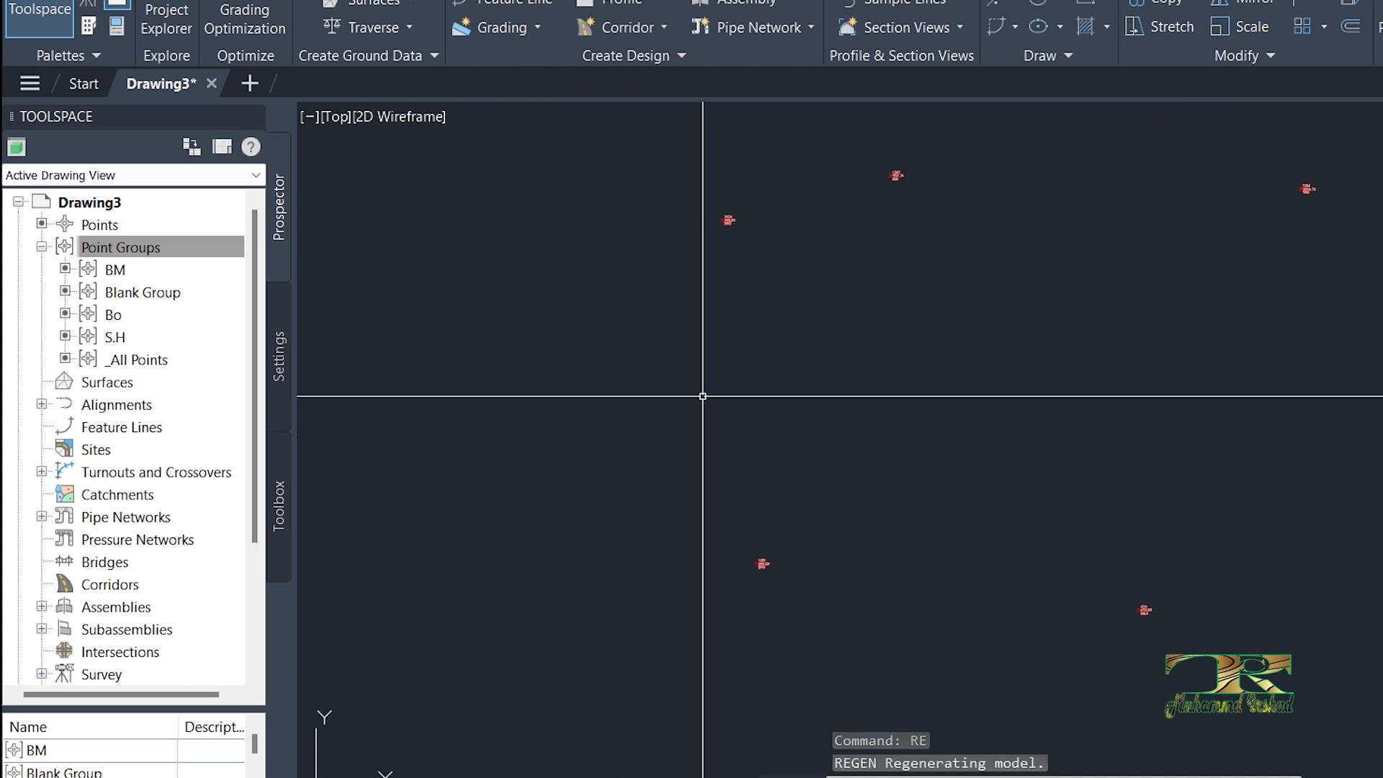
scroll(945, 415, "up", 10)
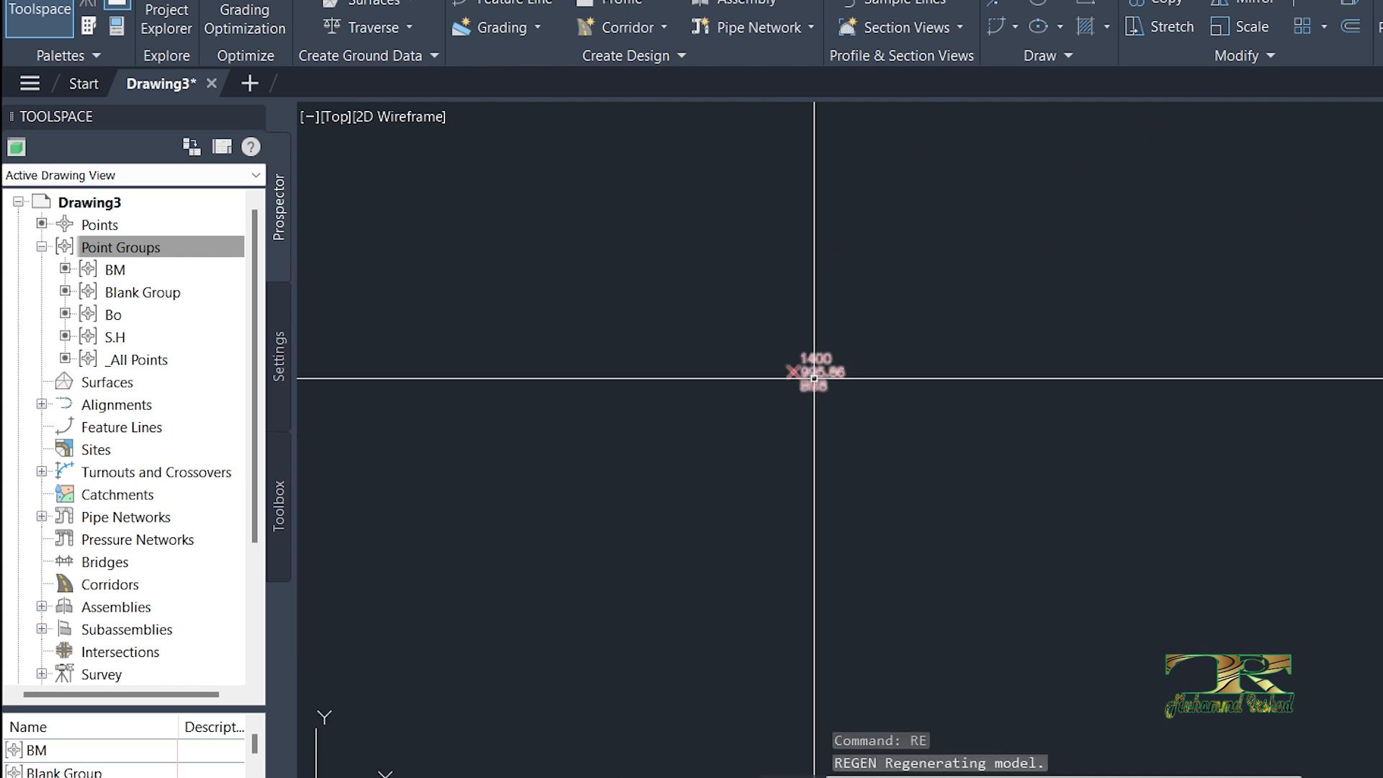
scroll(692, 364, "down", 6)
middle_click_drag(944, 355, 605, 485)
scroll(1149, 339, "down", 2)
mouse_move(1090, 333)
middle_mouse_down()
mouse_move(766, 442)
mouse_move(935, 372)
mouse_move(911, 378)
middle_mouse_up()
scroll(1012, 357, "down", 2)
scroll(1081, 328, "down", 2)
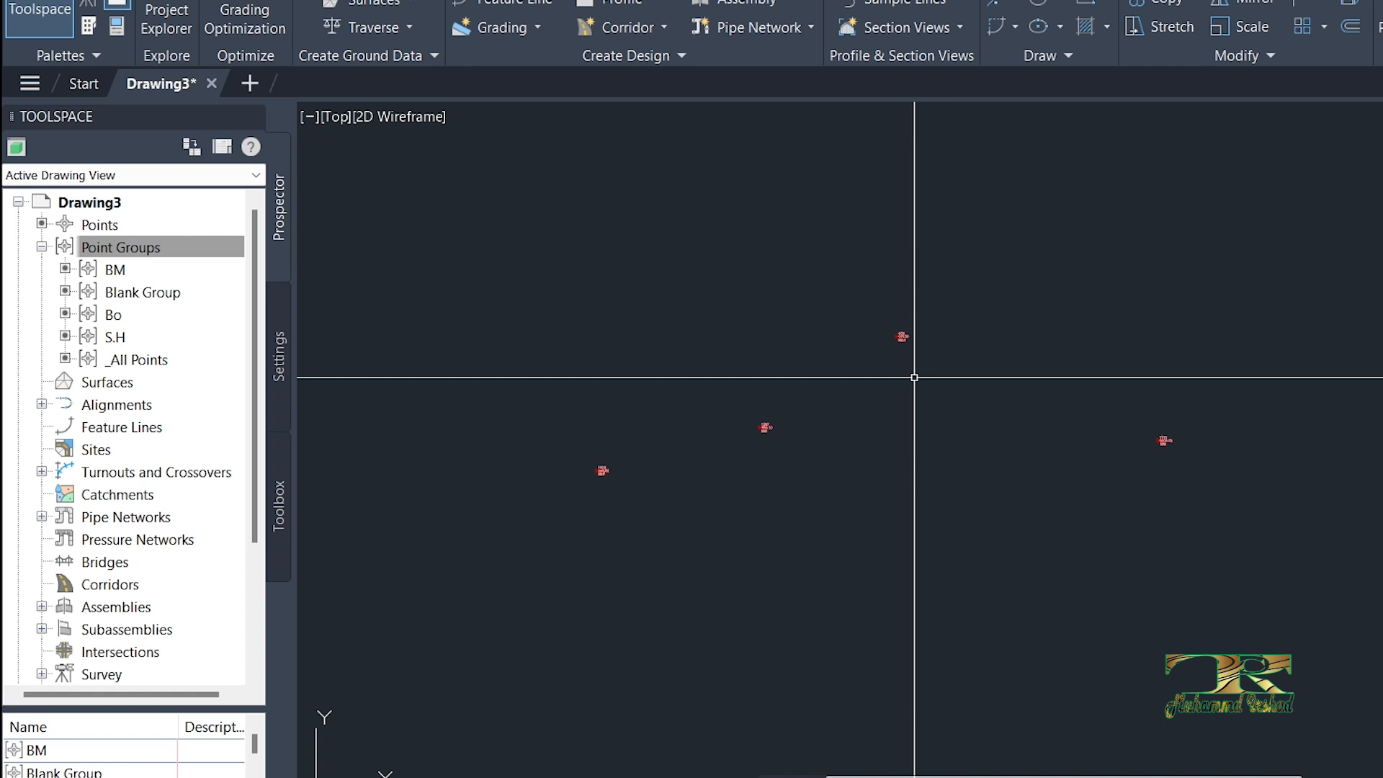
scroll(839, 357, "down", 2)
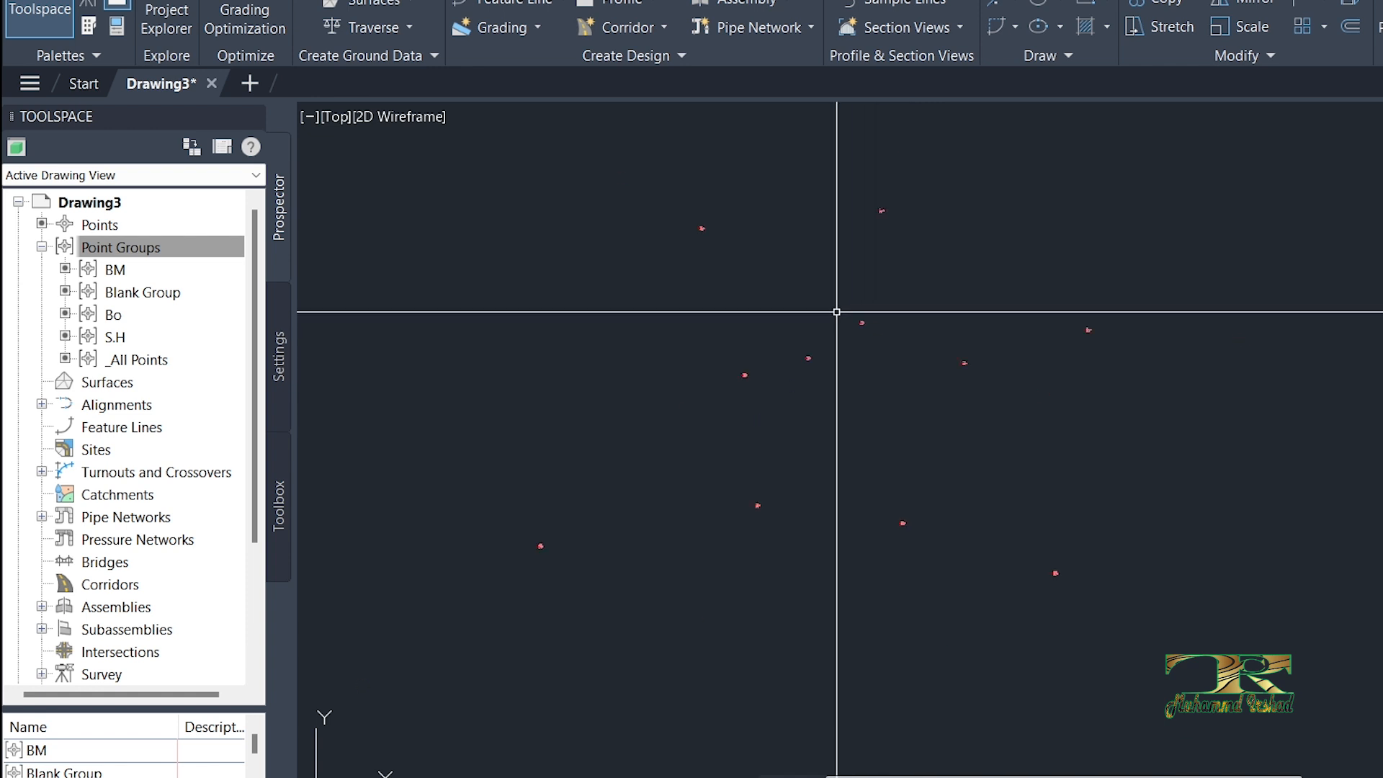